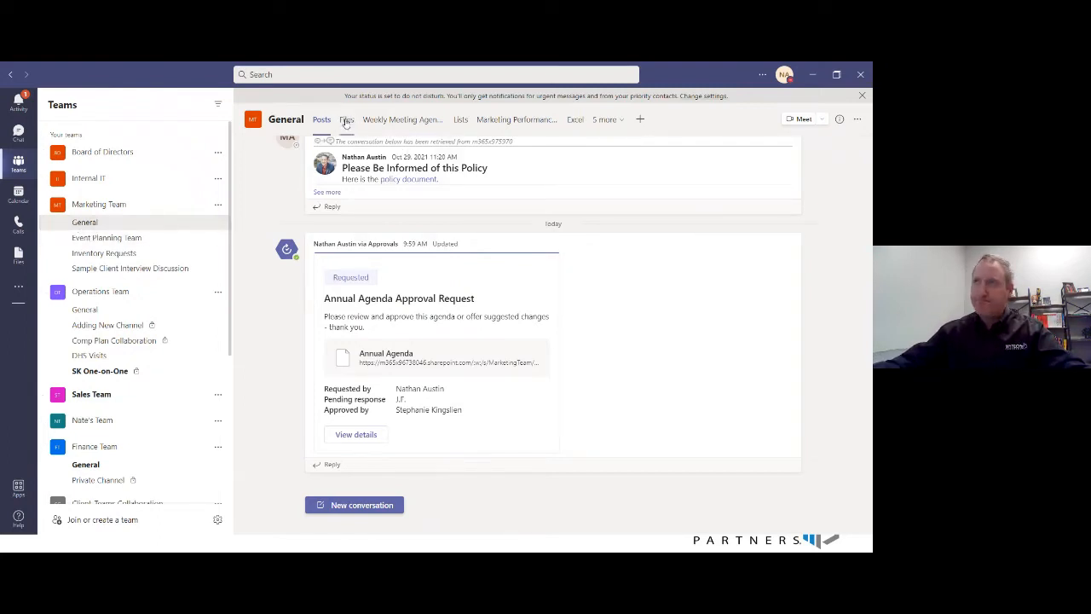
- Get a sharing link for Annual Meeting Agenda.docx in the General channel's files and open its link settings
left_click(346, 121)
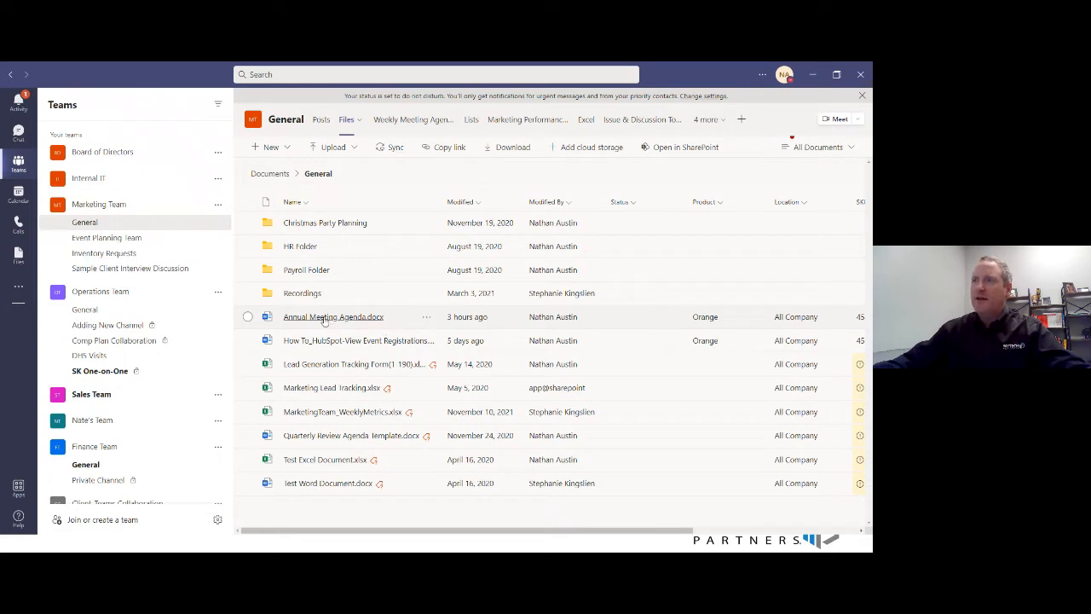
left_click(427, 319)
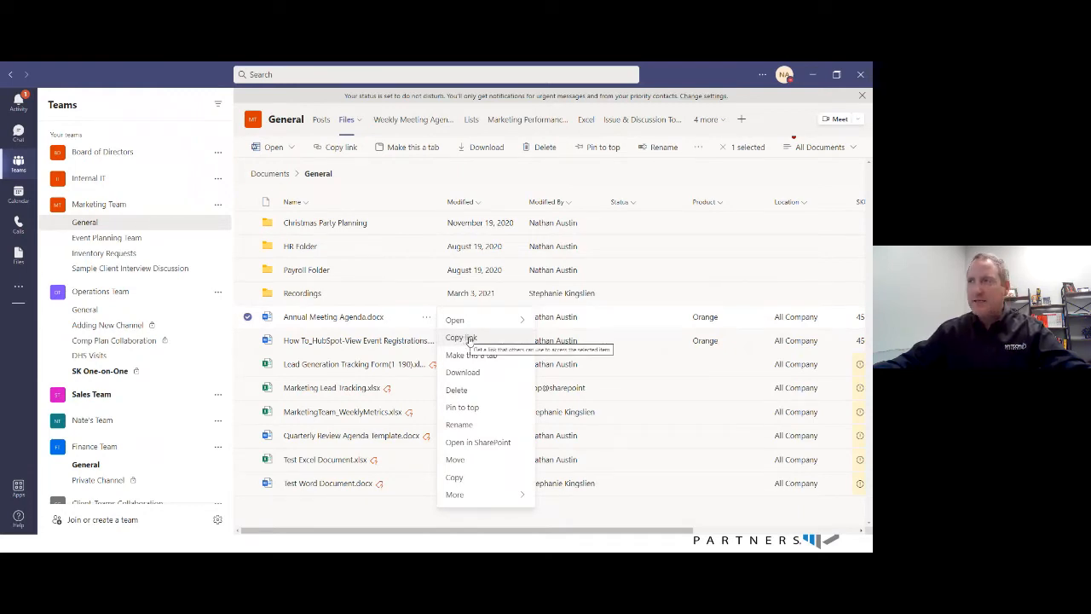
left_click(469, 338)
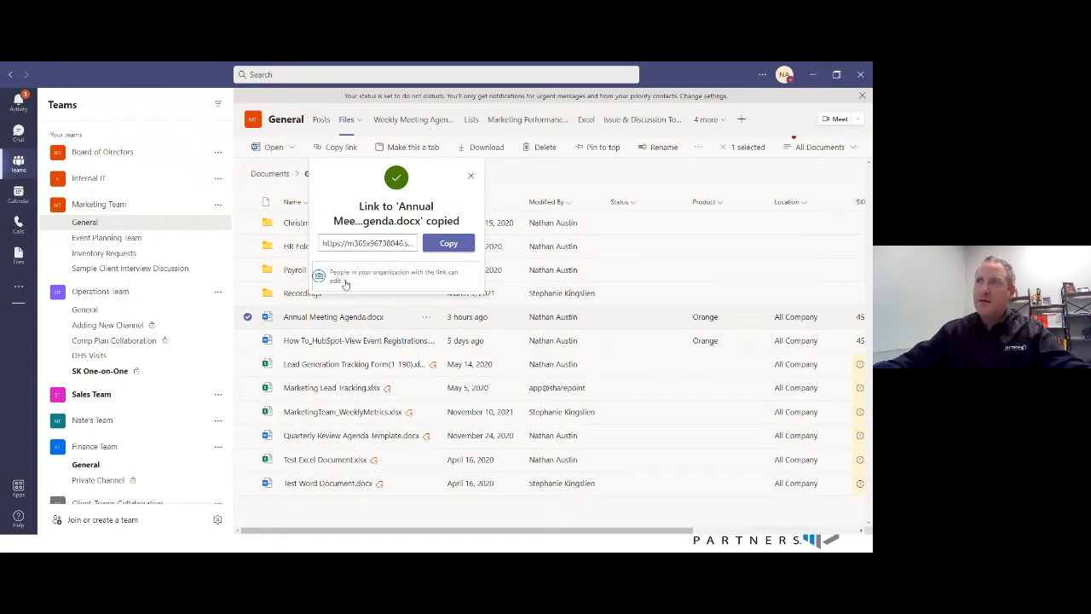
left_click(345, 282)
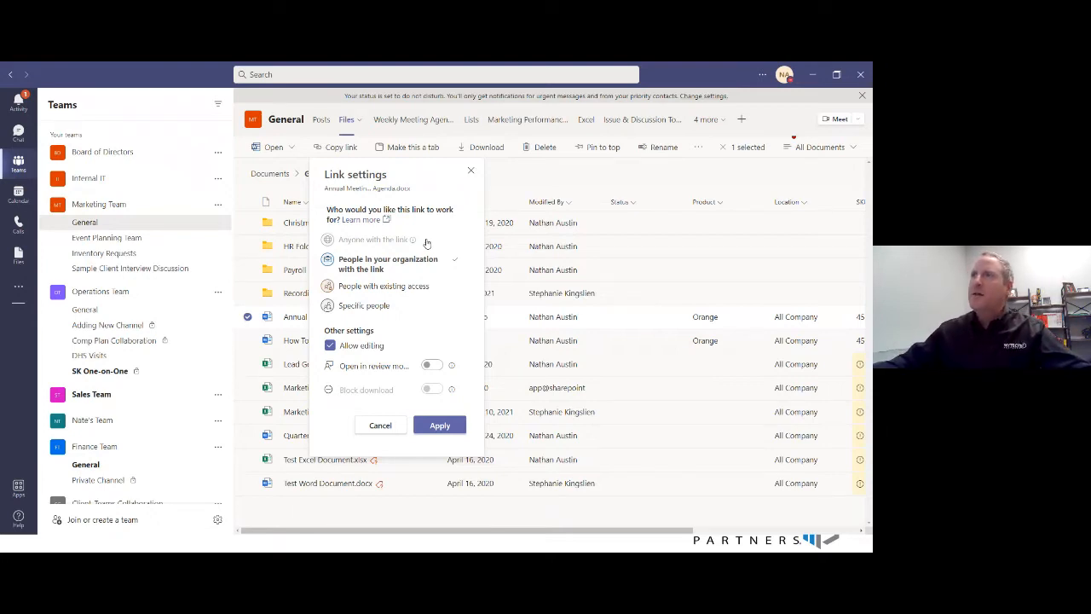
- Try the existing-access and organization-wide link options, toggling Allow editing and Block download and enabling Open in review mode
left_click(379, 287)
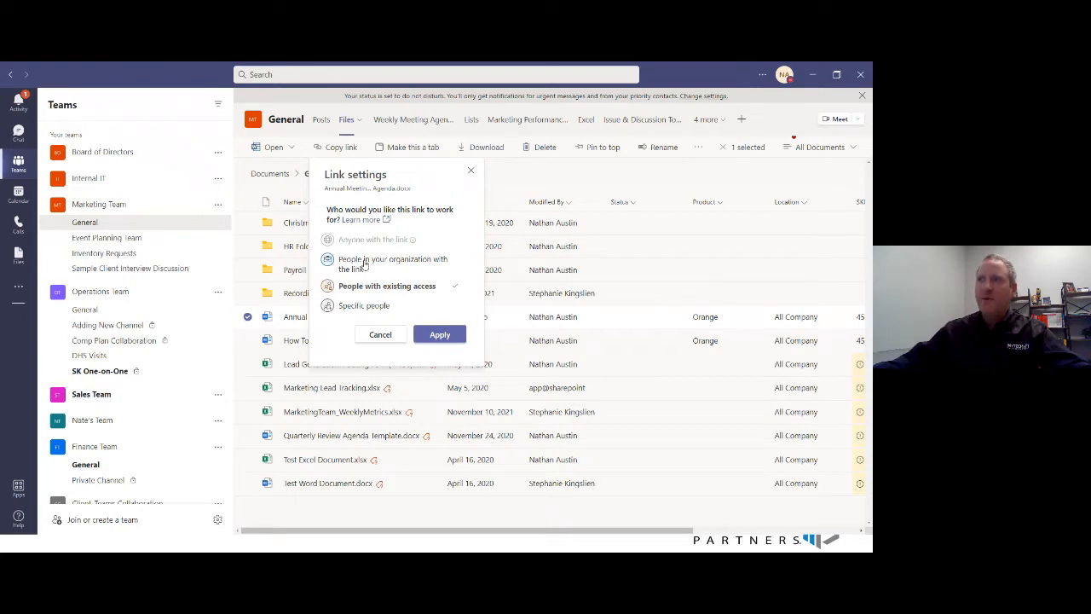
left_click(365, 264)
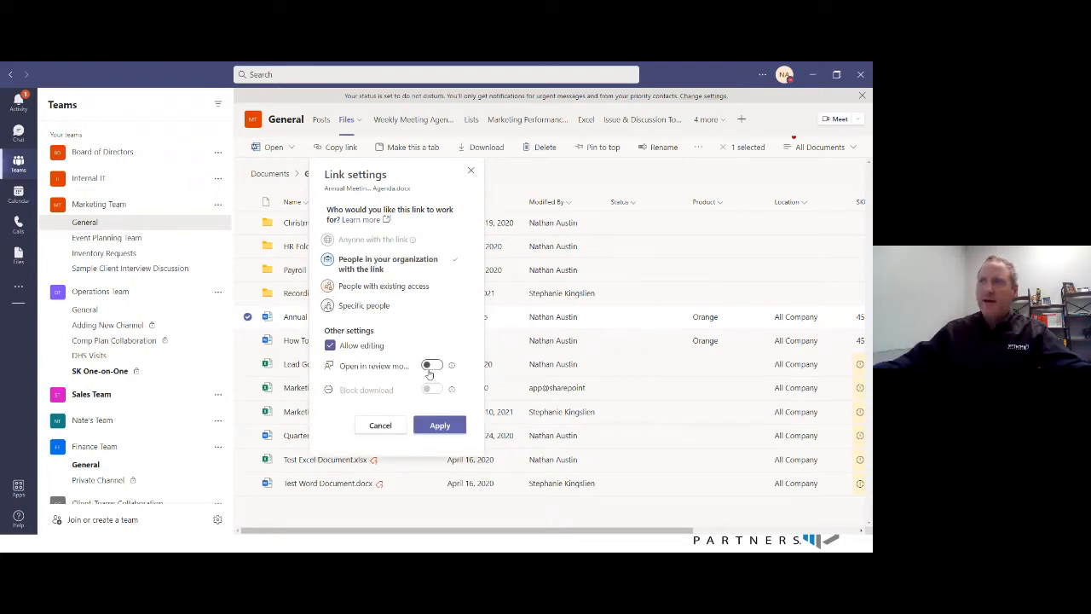
left_click(331, 346)
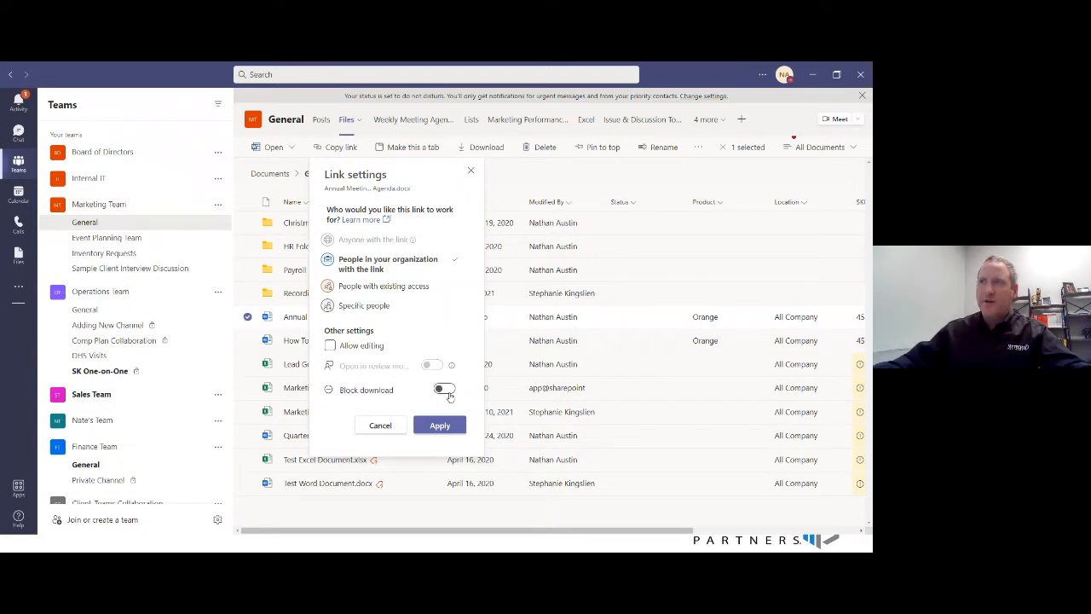
left_click(443, 389)
left_click(443, 390)
left_click(330, 345)
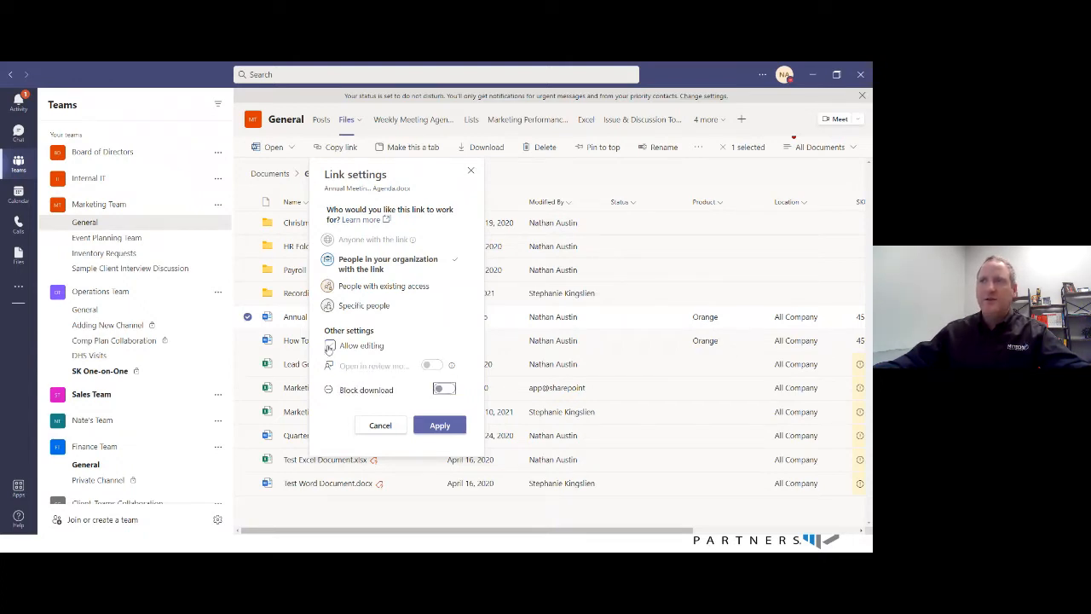
left_click(434, 366)
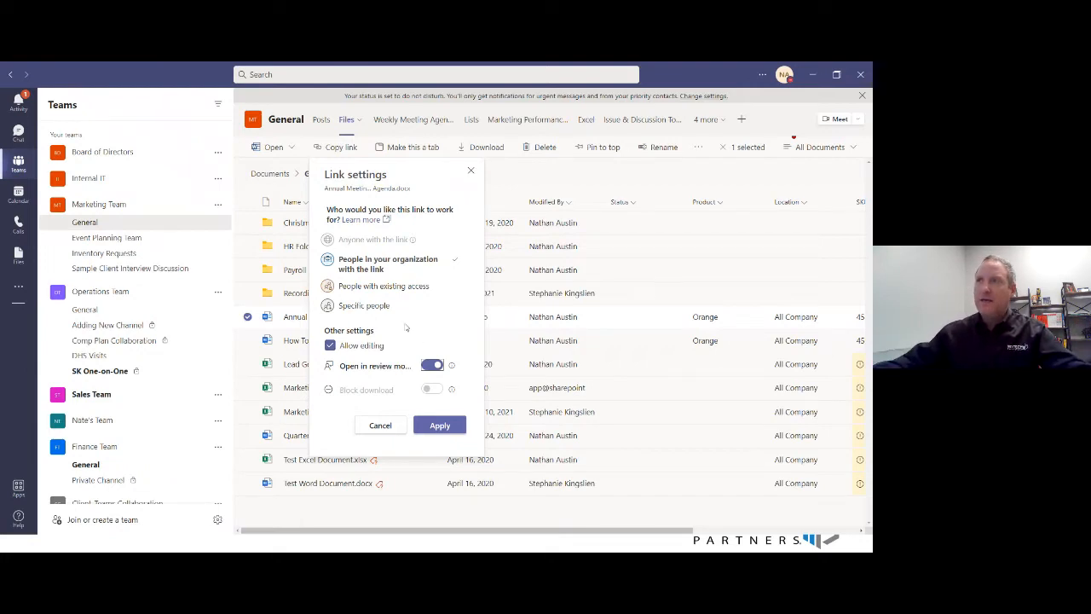
- Limit the agenda link to people with existing access, apply the setting and copy the link
left_click(383, 290)
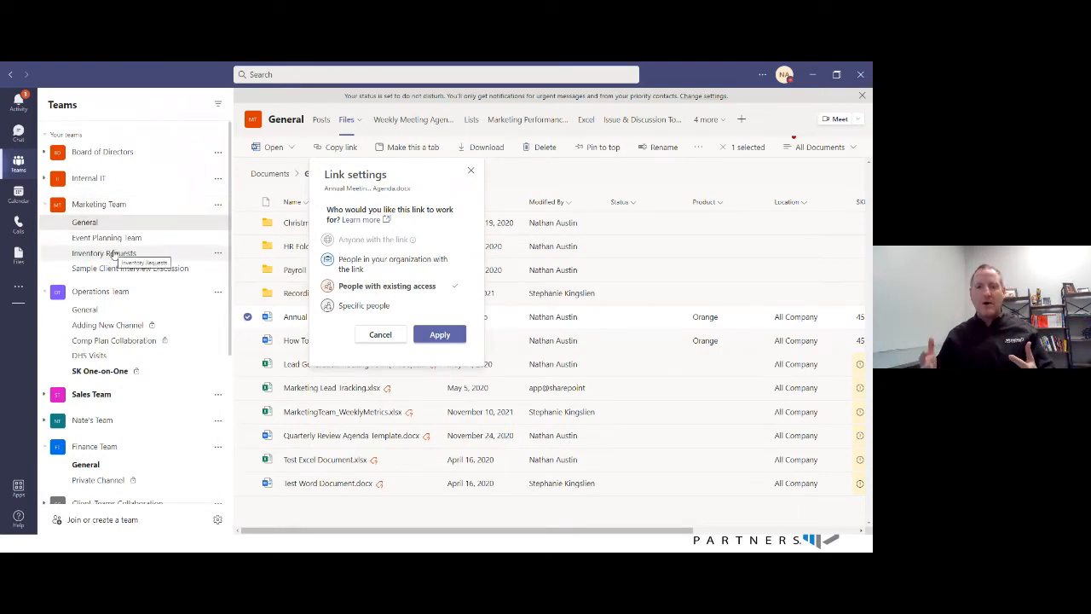
left_click(439, 334)
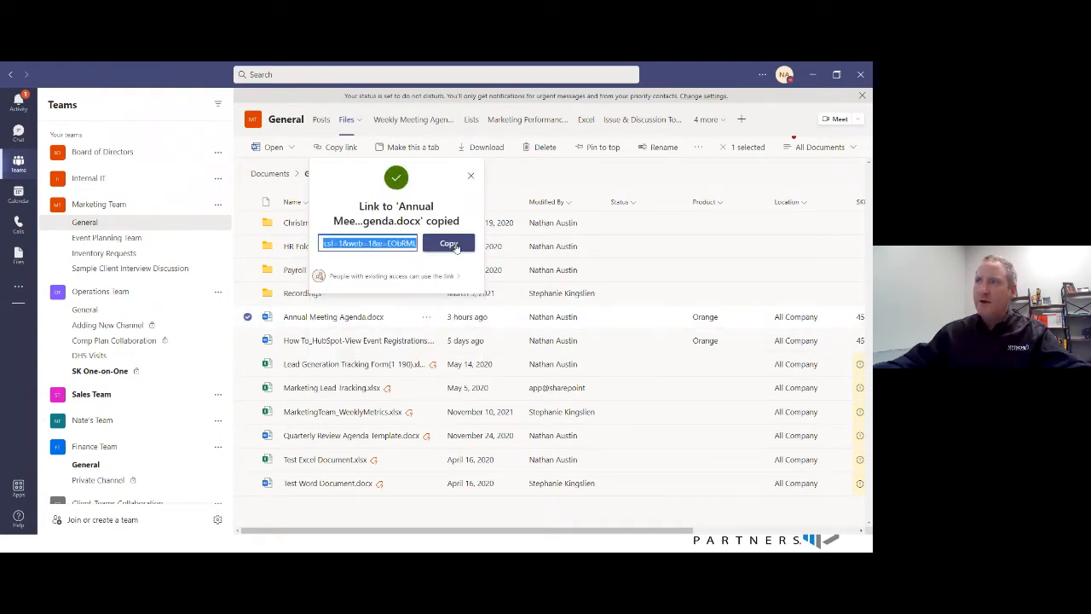
left_click(454, 245)
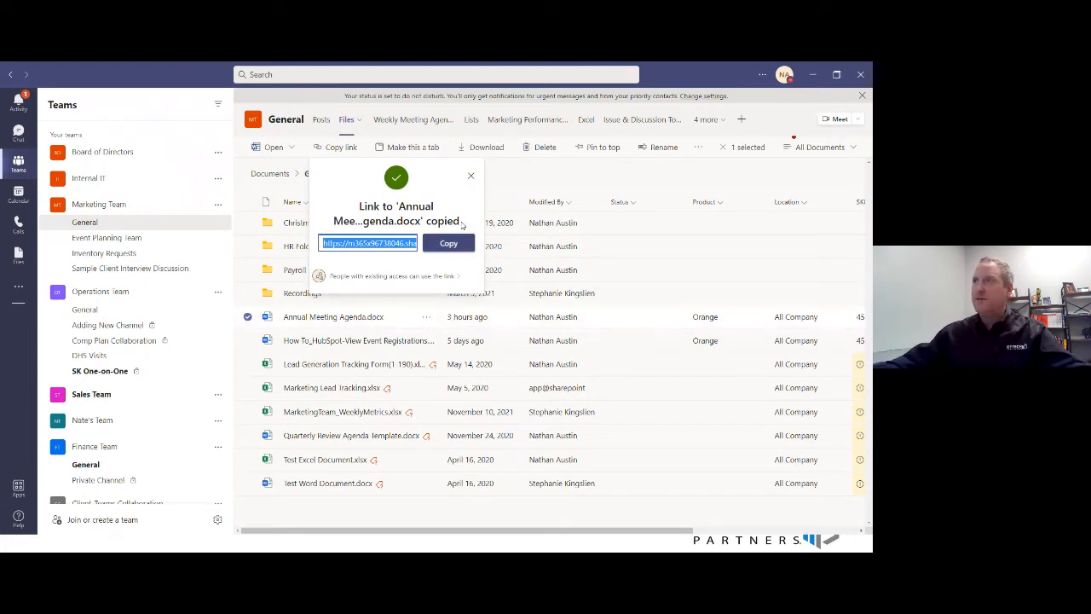
left_click(471, 177)
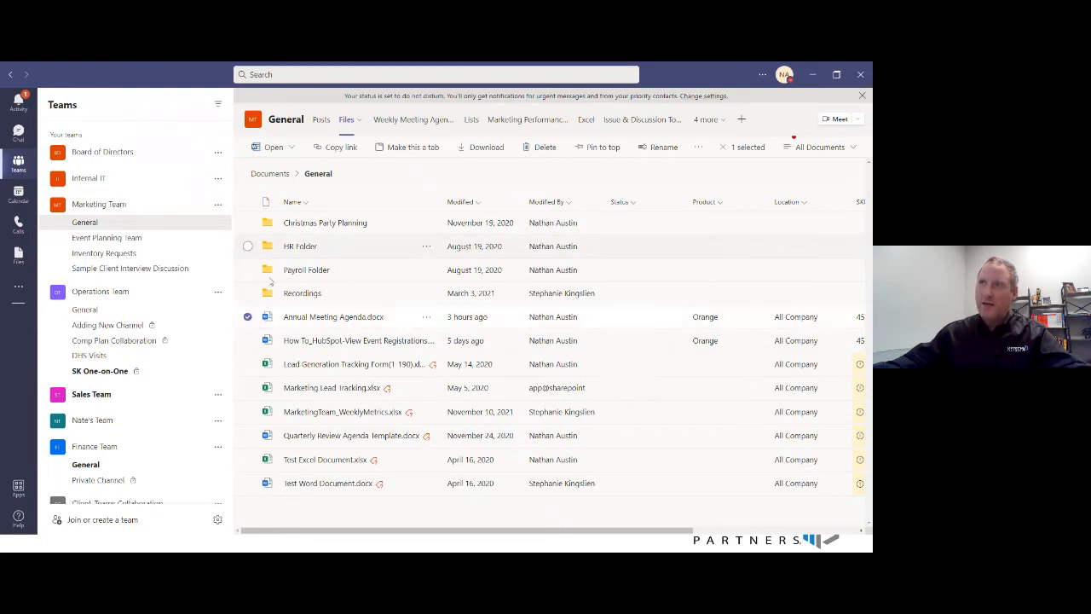
- Reselect Annual Meeting Agenda.docx and copy its default sharing link again
left_click(248, 317)
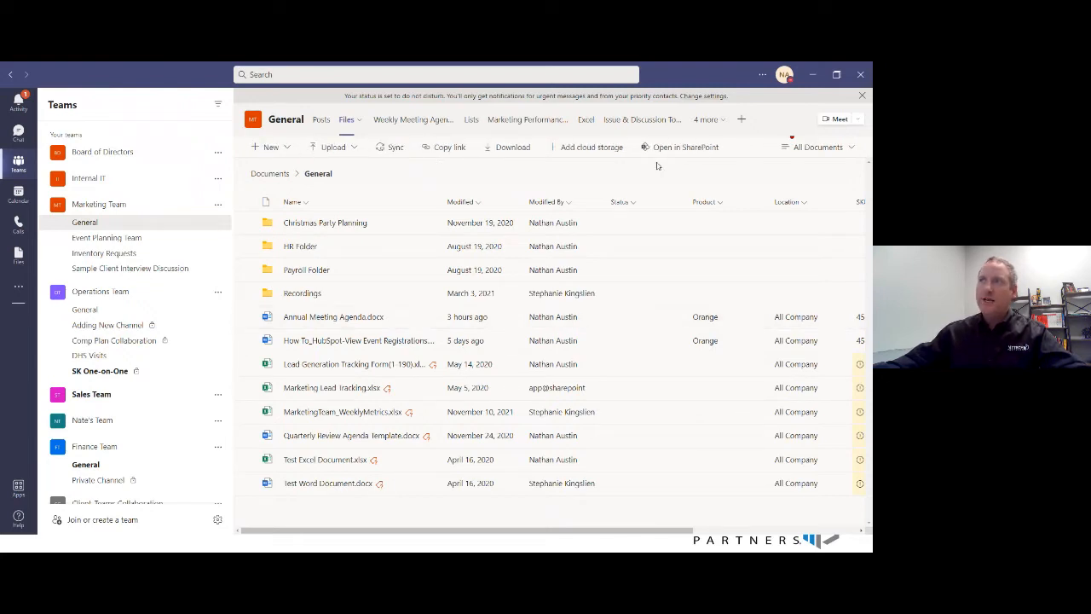
left_click(247, 317)
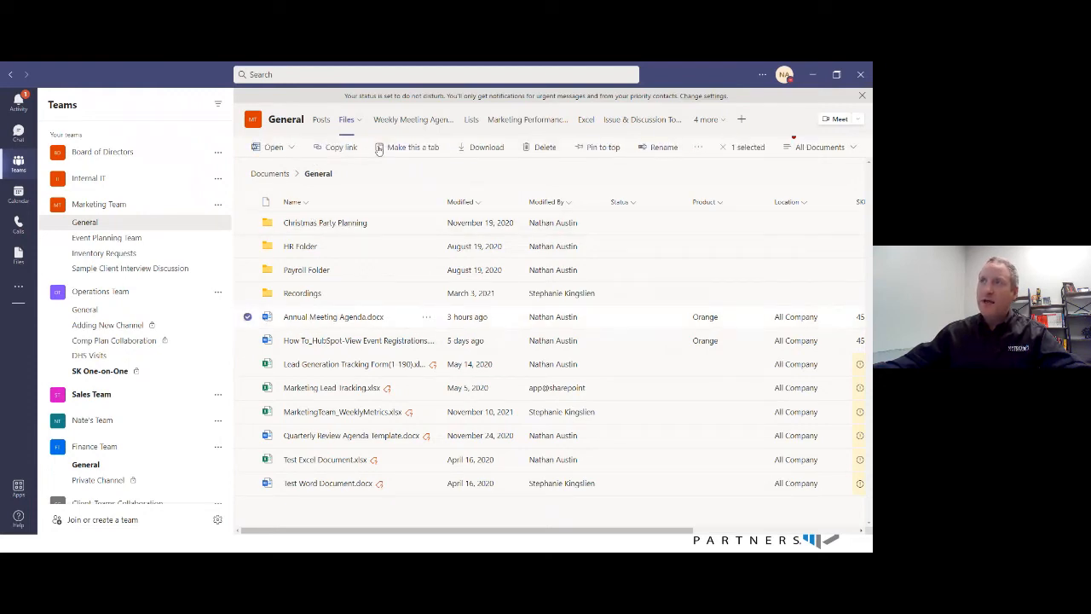
left_click(335, 150)
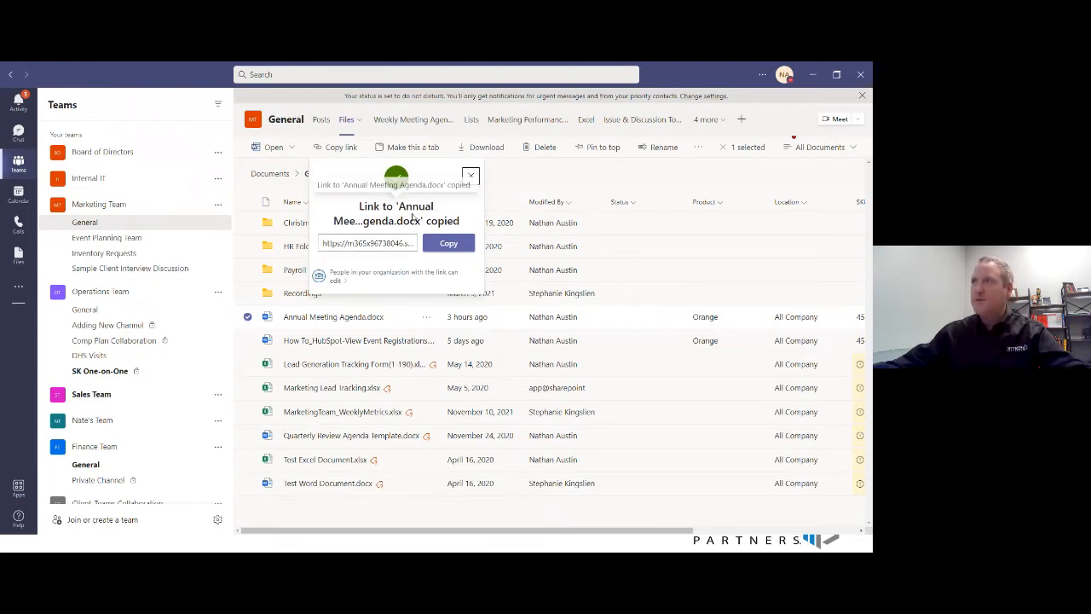
left_click(470, 176)
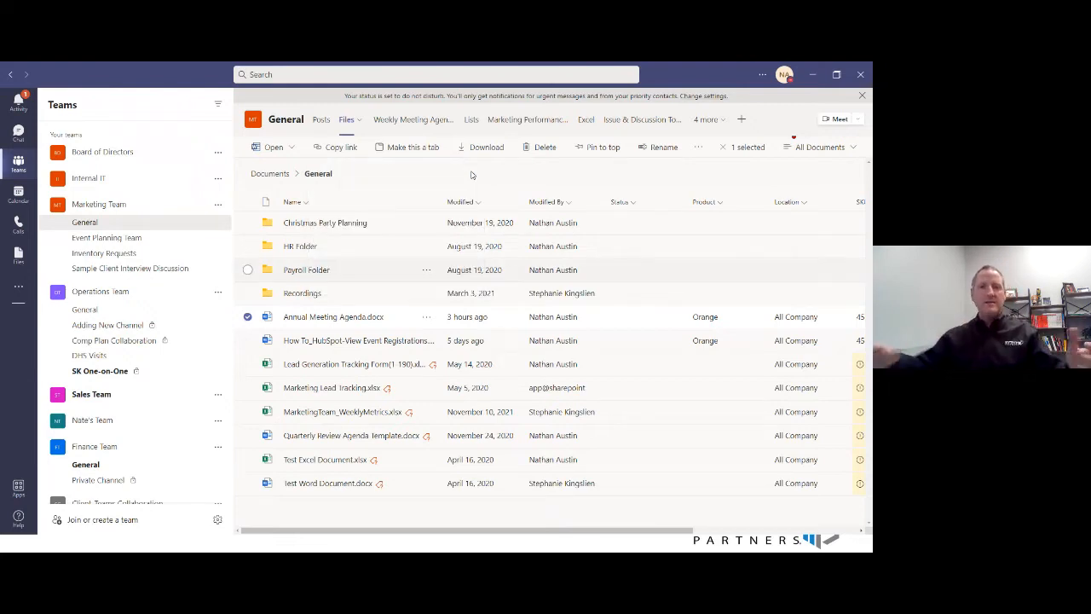
- Deselect the agenda document and open the General channel's document folder in SharePoint
left_click(429, 317)
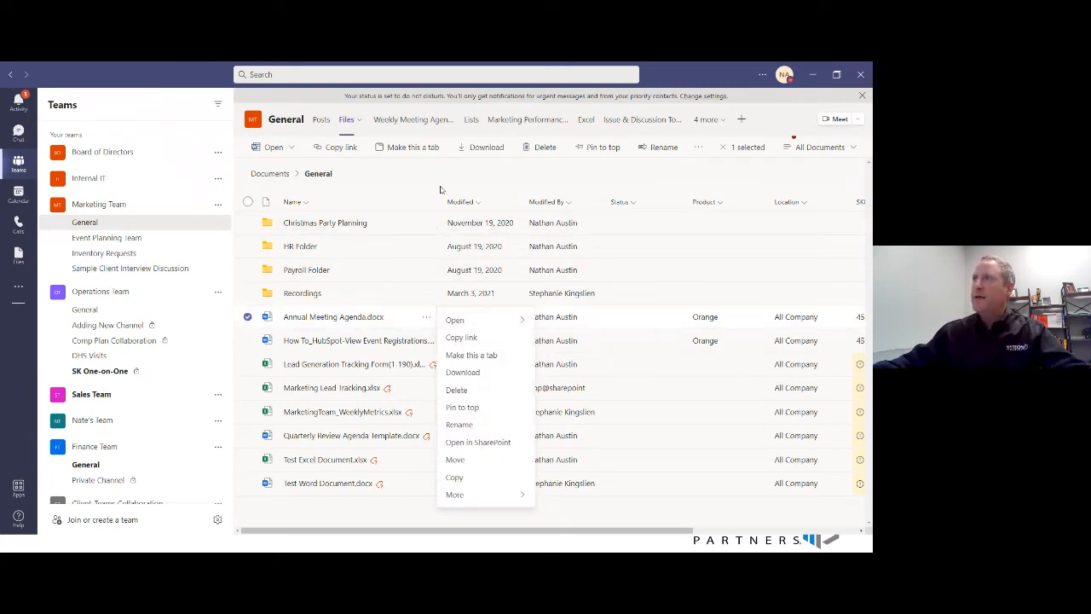
left_click(248, 318)
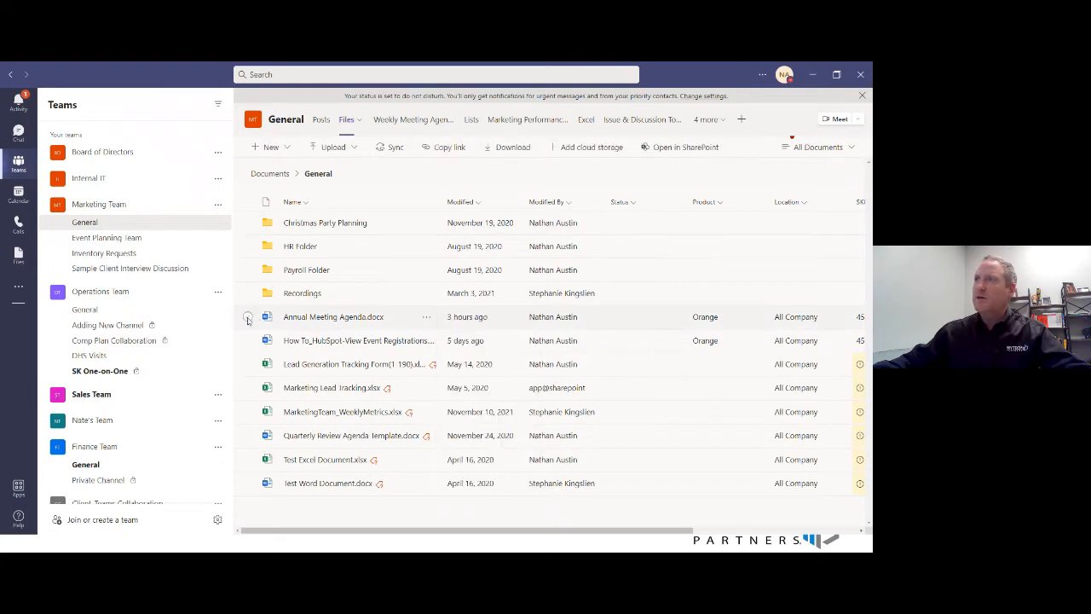
left_click(677, 149)
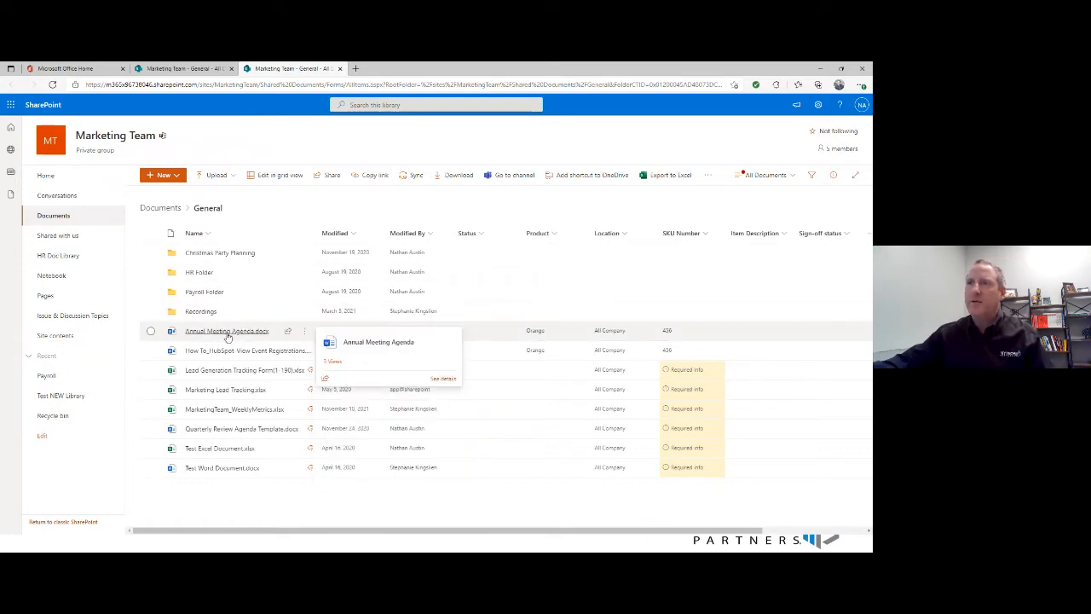
- Review the link settings for sharing Annual Meeting Agenda.docx and close them without changes
left_click(288, 331)
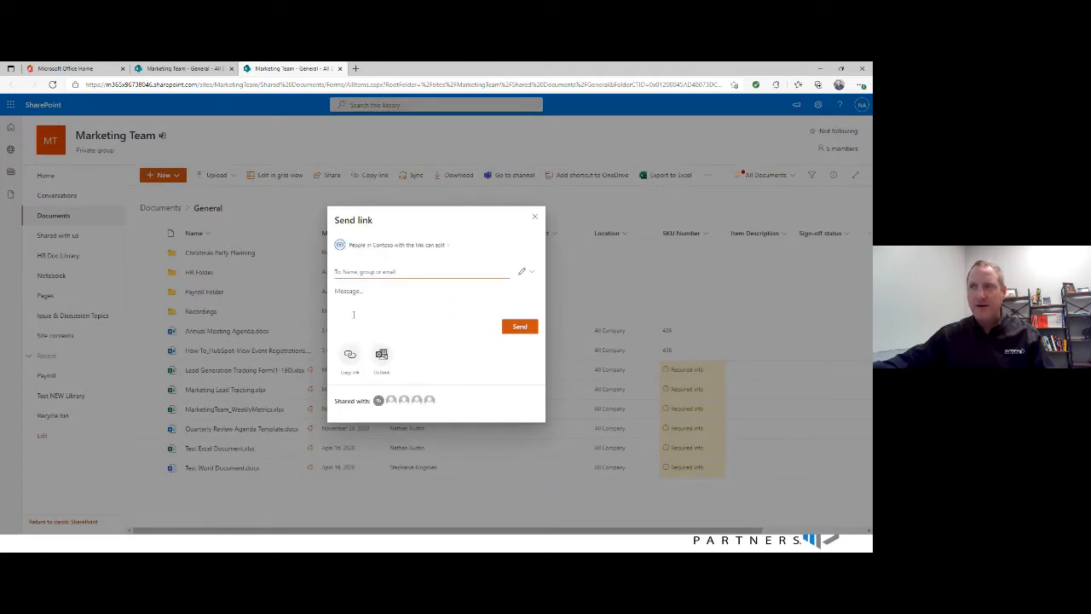
left_click(410, 245)
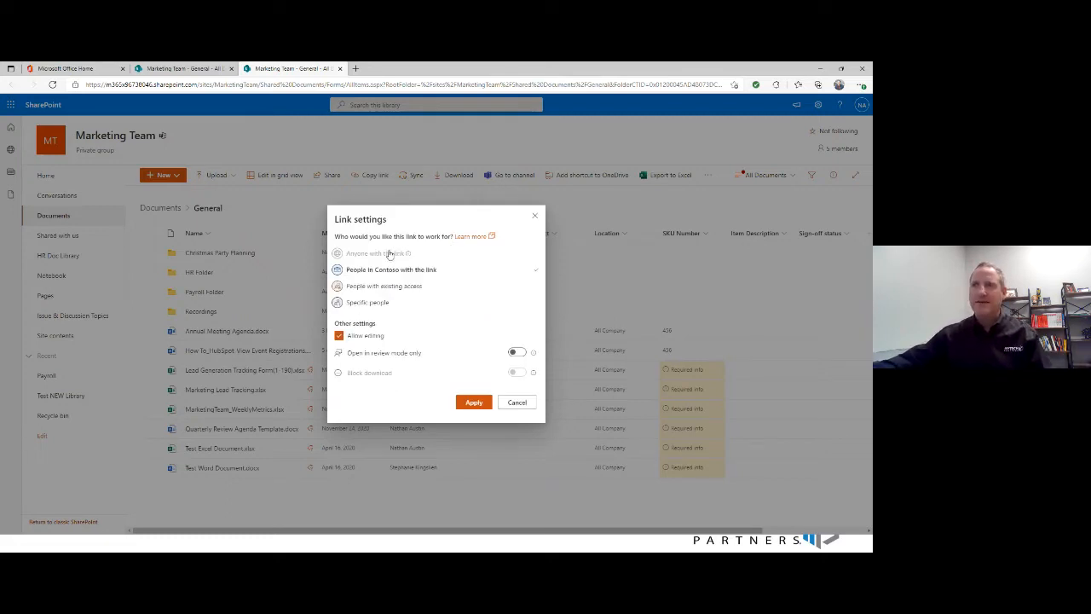
left_click(535, 214)
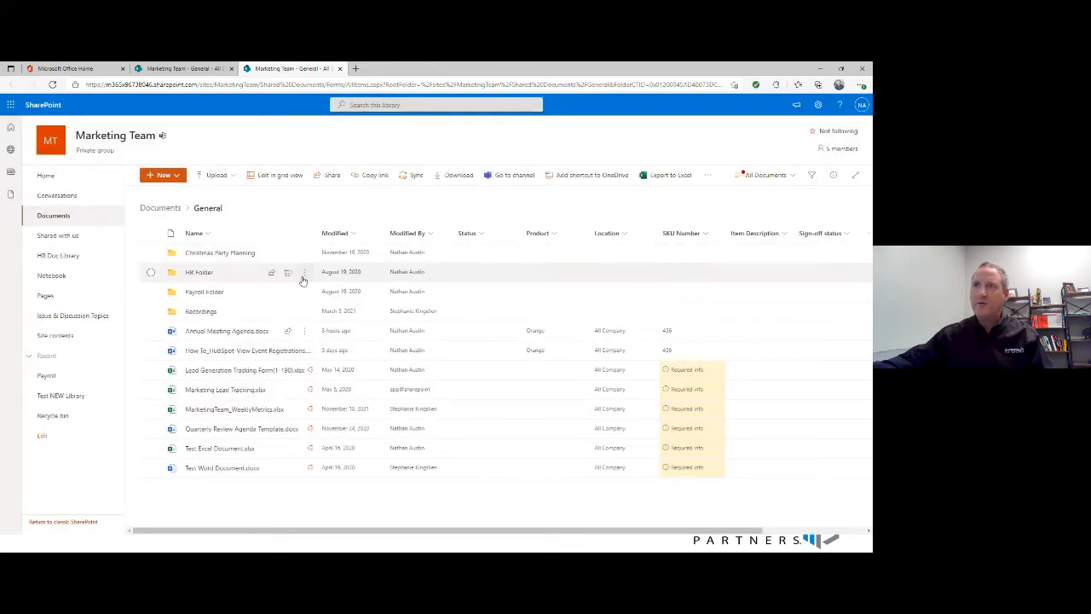
- Select Annual Meeting Agenda.docx, view its Send link options and close them without sending
left_click(151, 331)
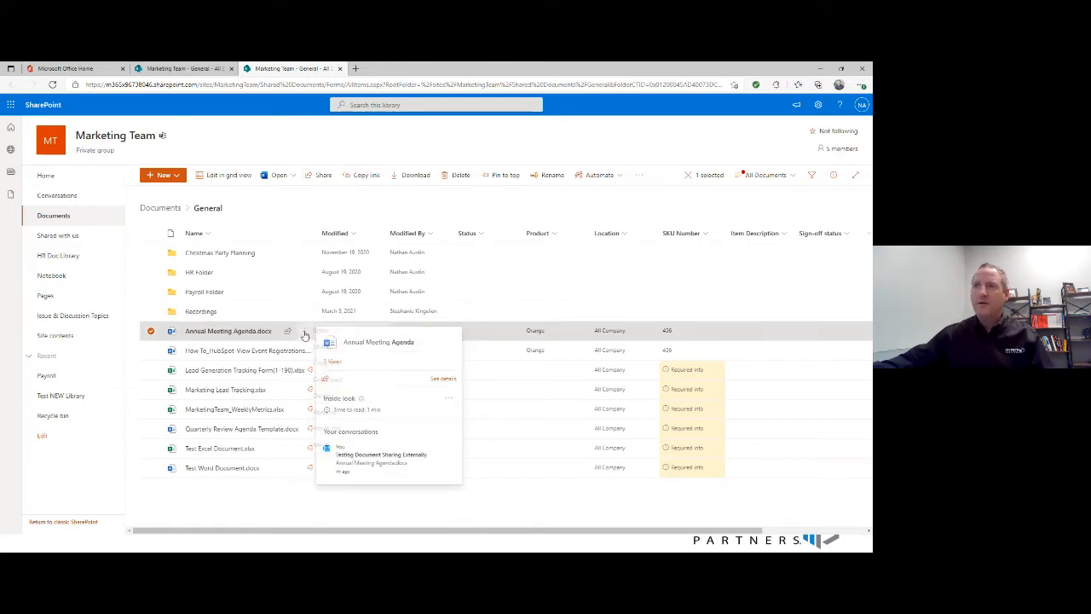
left_click(304, 331)
left_click(322, 310)
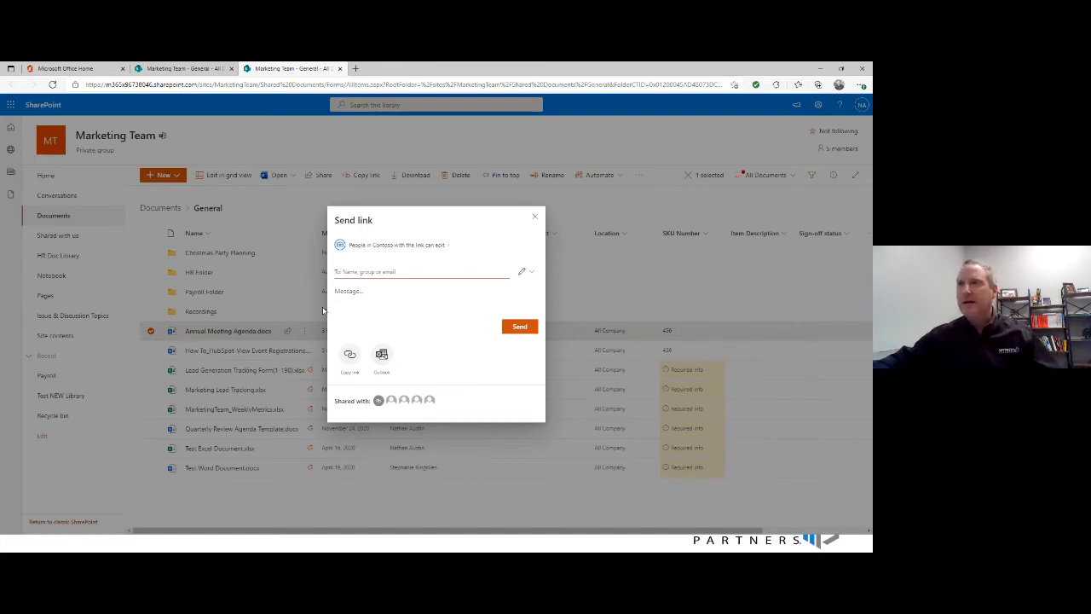
left_click(535, 219)
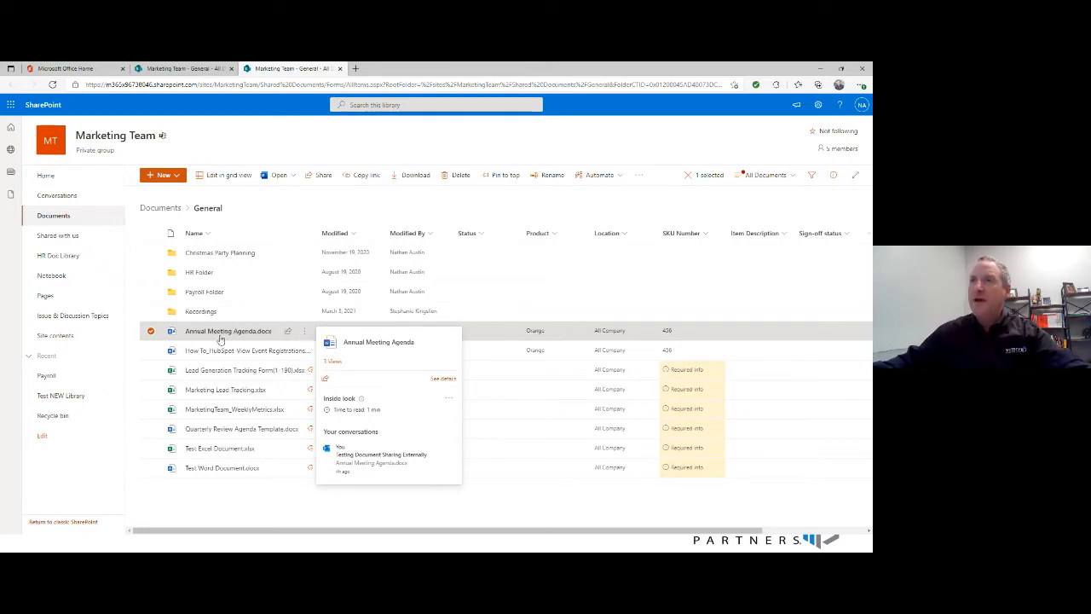
- Start an Outlook email with the Annual Meeting Agenda.docx sharing link, leaving the link settings as they are
left_click(288, 333)
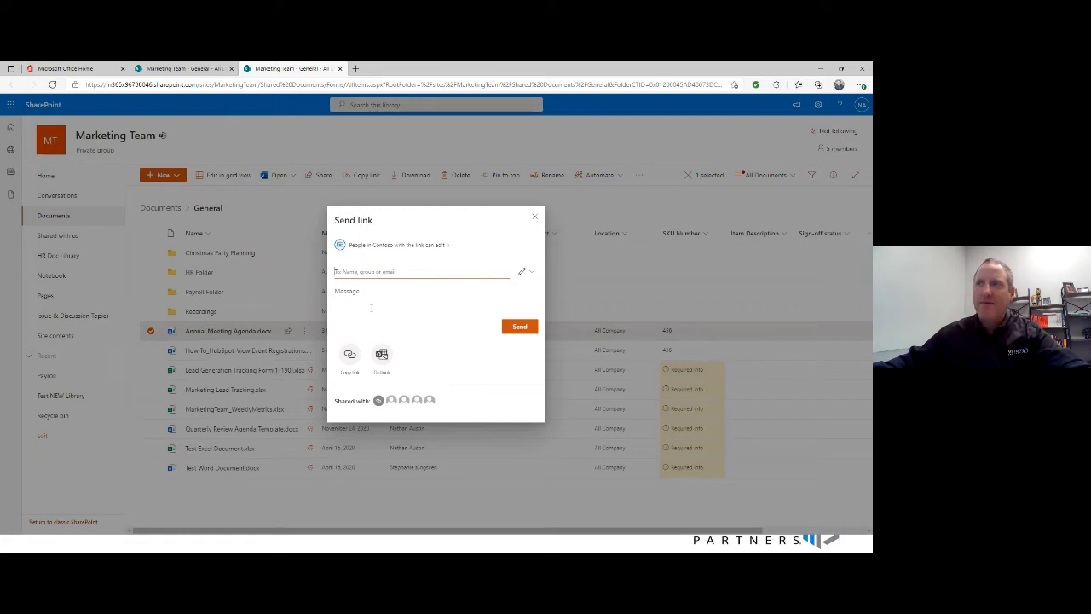
left_click(392, 246)
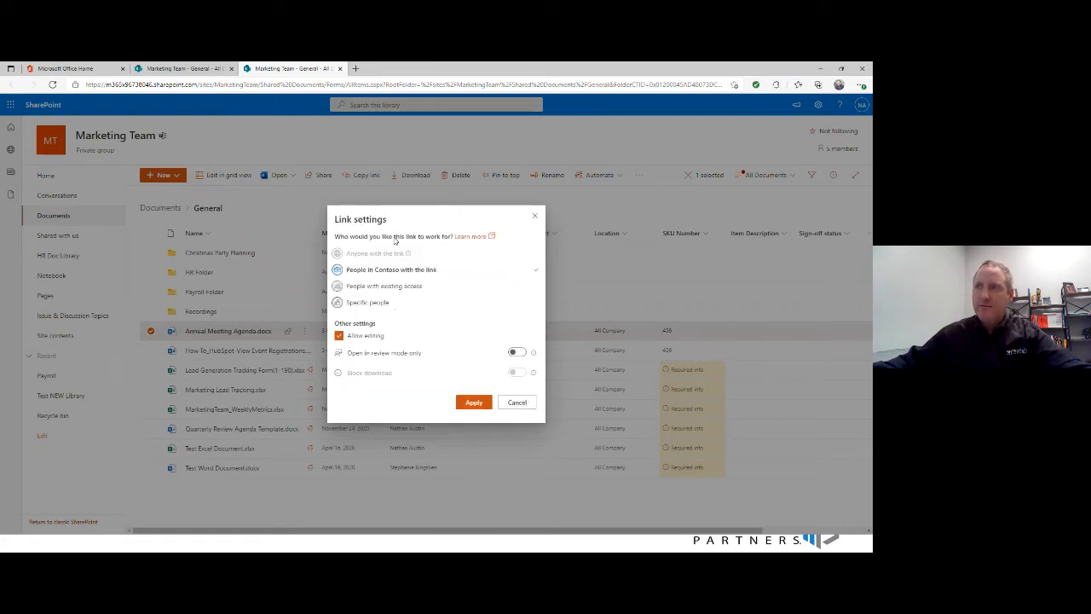
left_click(517, 402)
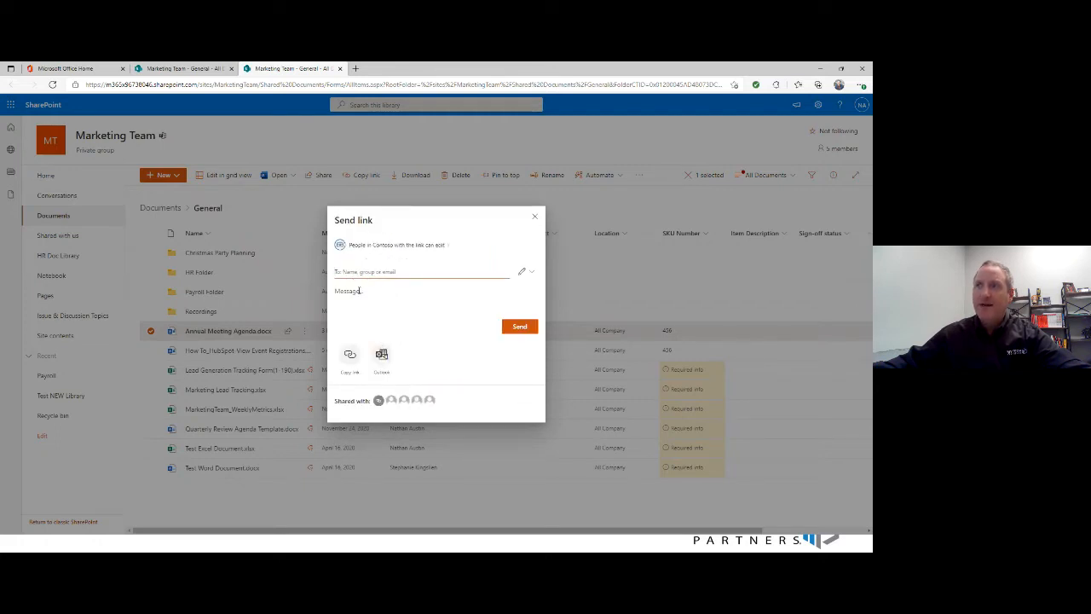
left_click(382, 357)
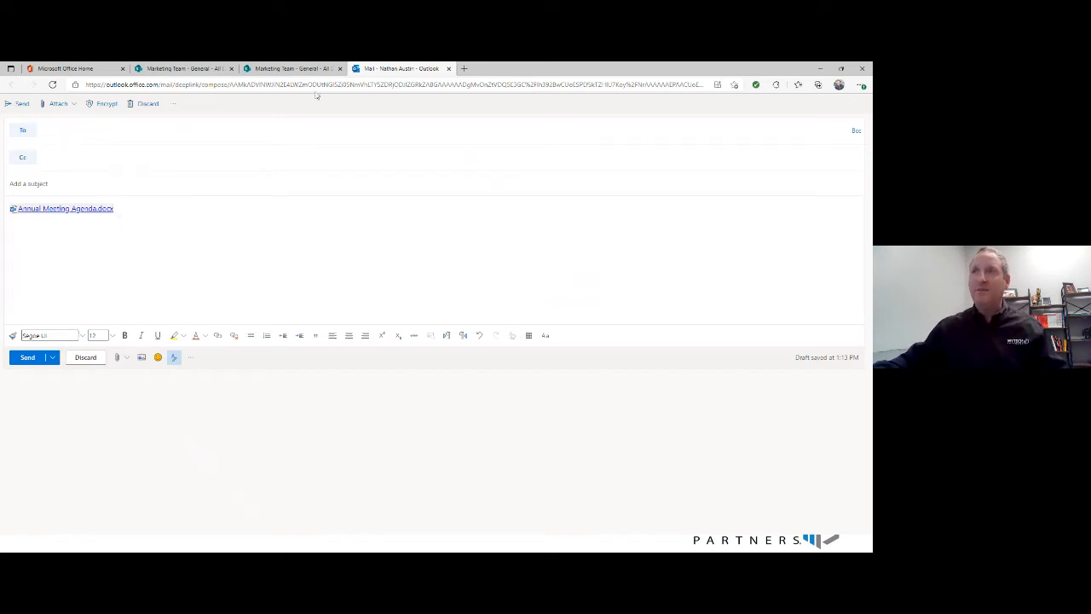
- Compare the agenda's Send link dialog with the Outlook email draft, and close both without sending
left_click(290, 68)
left_click(287, 331)
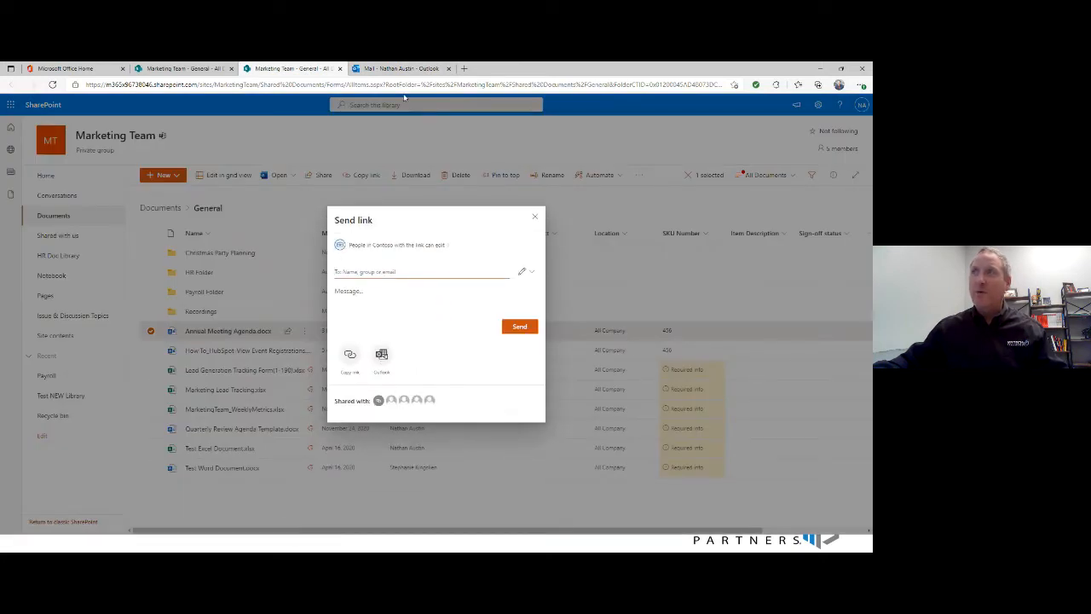
left_click(397, 71)
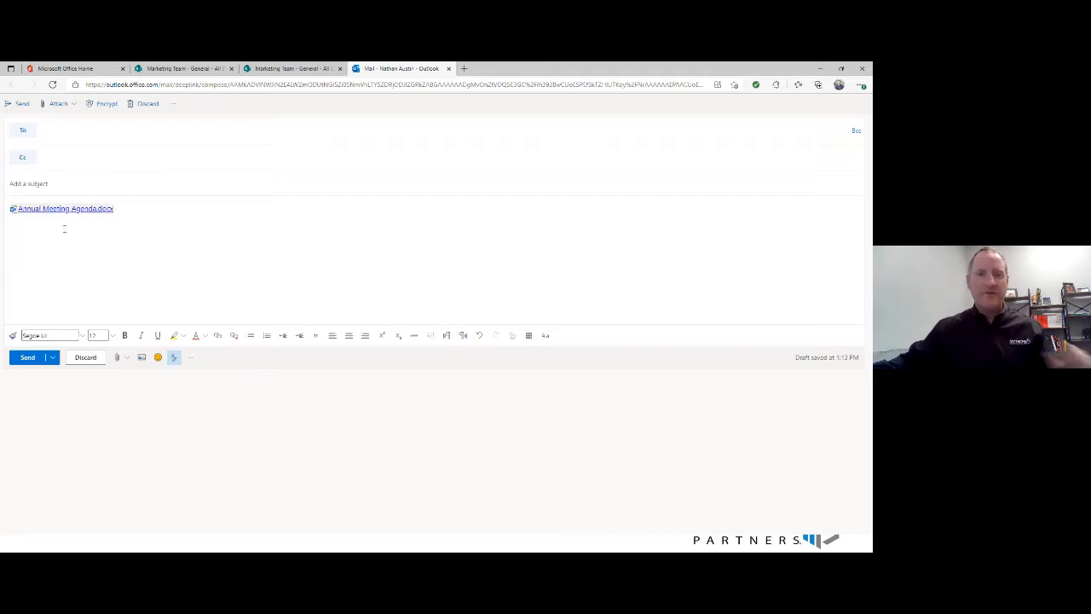
left_click(449, 68)
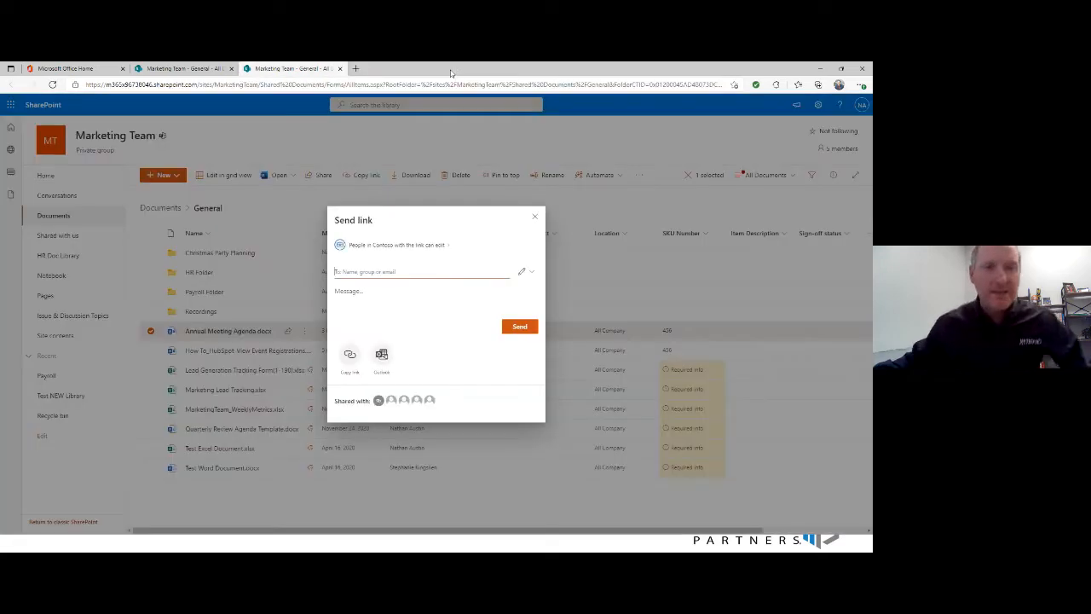
left_click(535, 216)
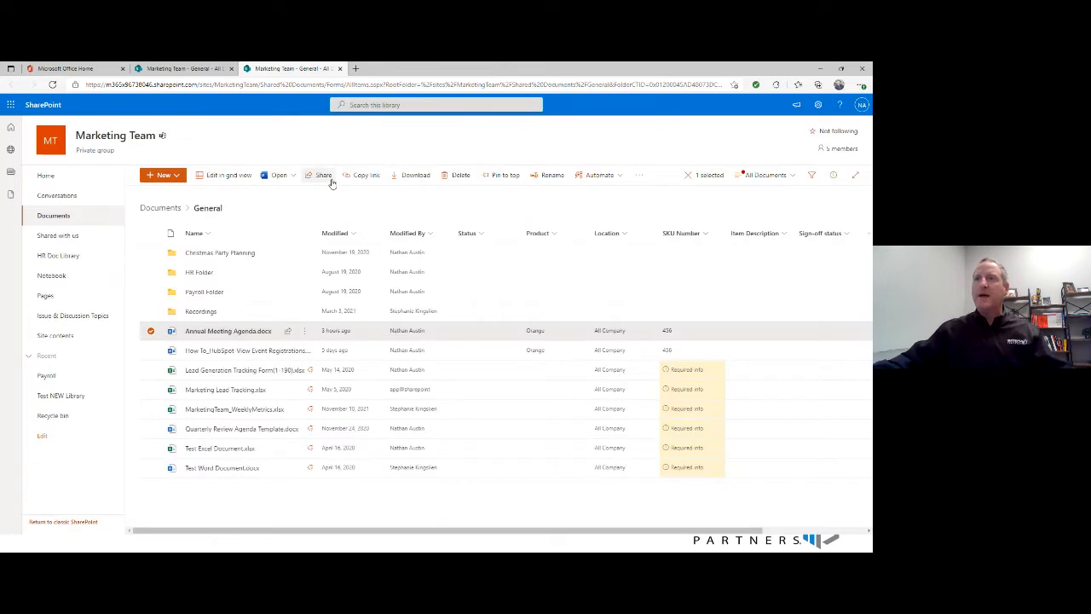
- Copy a sharing link for Annual Meeting Agenda.docx that works only for people with existing access
left_click(287, 332)
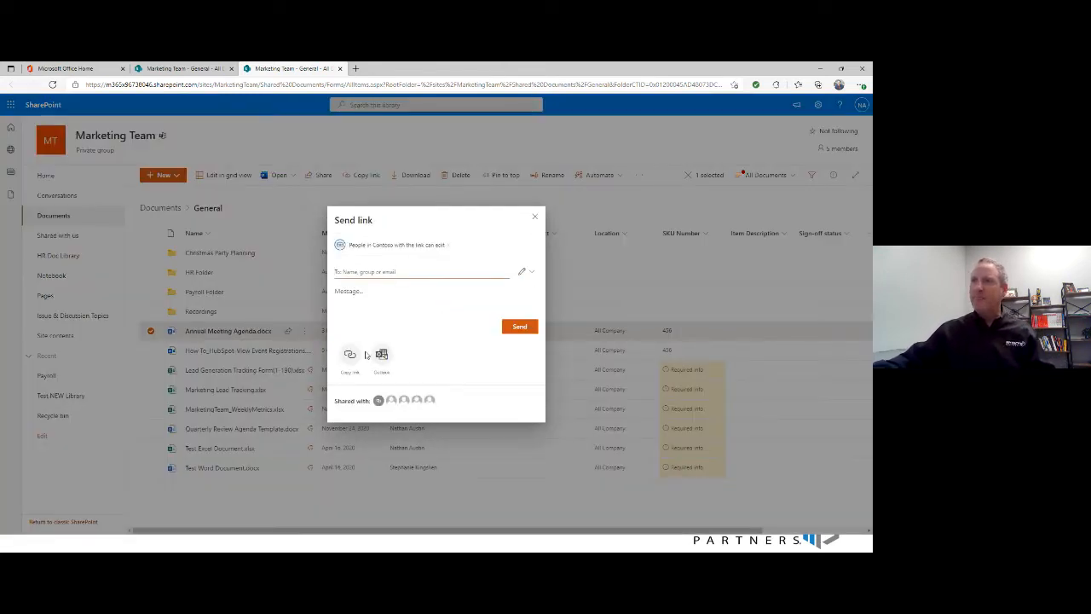
left_click(443, 250)
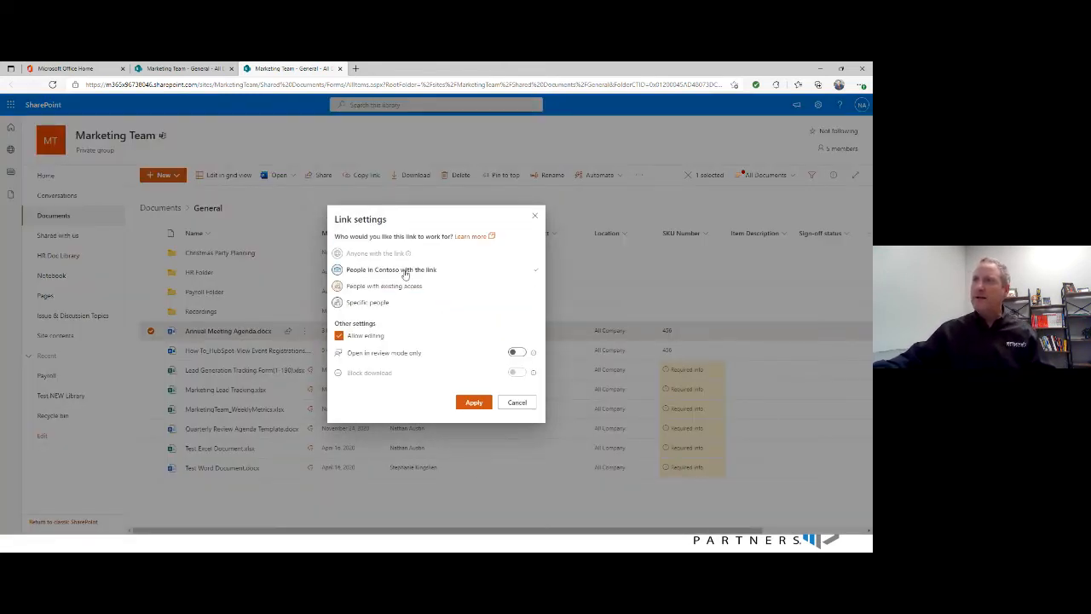
left_click(386, 288)
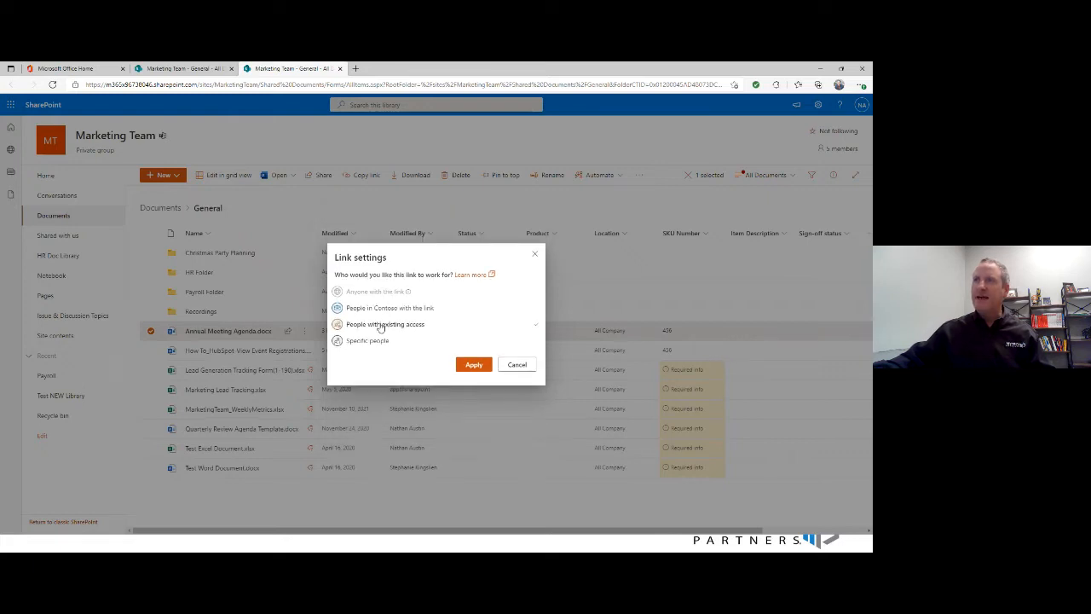
left_click(474, 364)
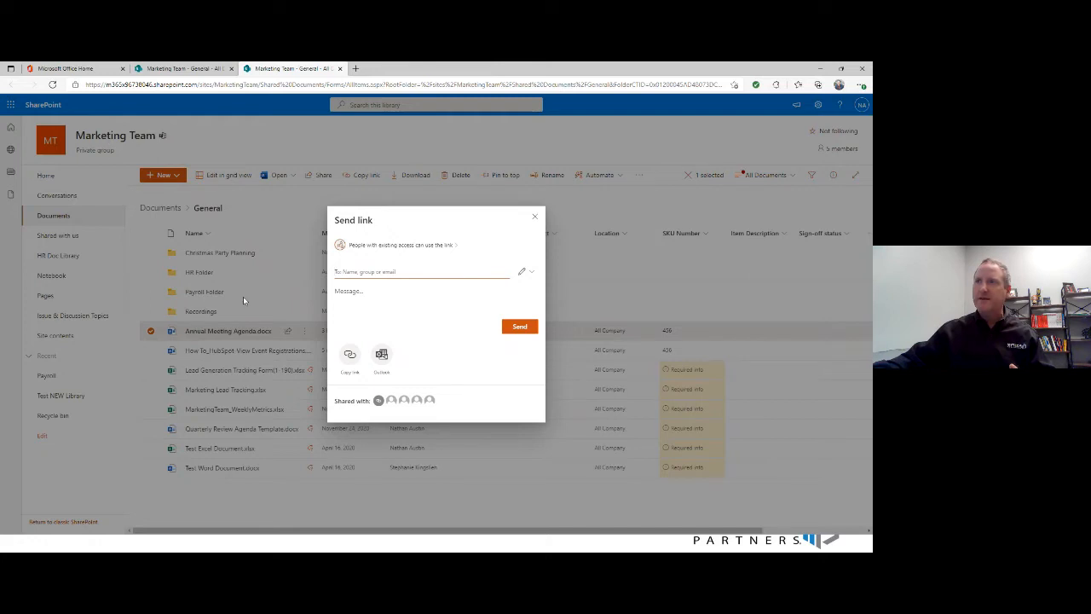
left_click(348, 355)
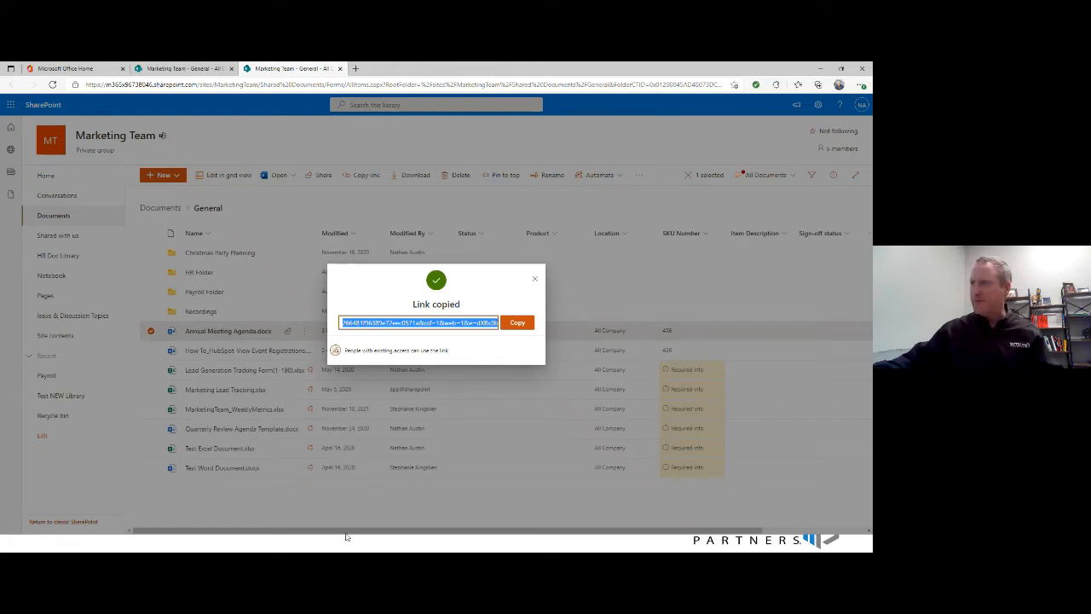
- Switch to Teams and start a new conversation in the posts of the Marketing Team's General channel
left_click(248, 544)
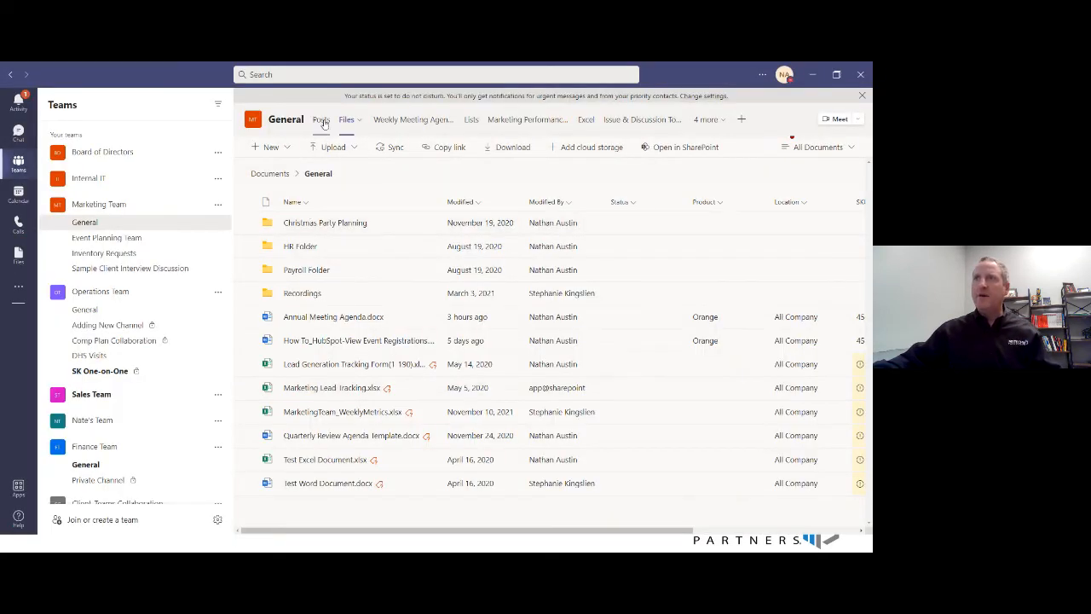
left_click(321, 119)
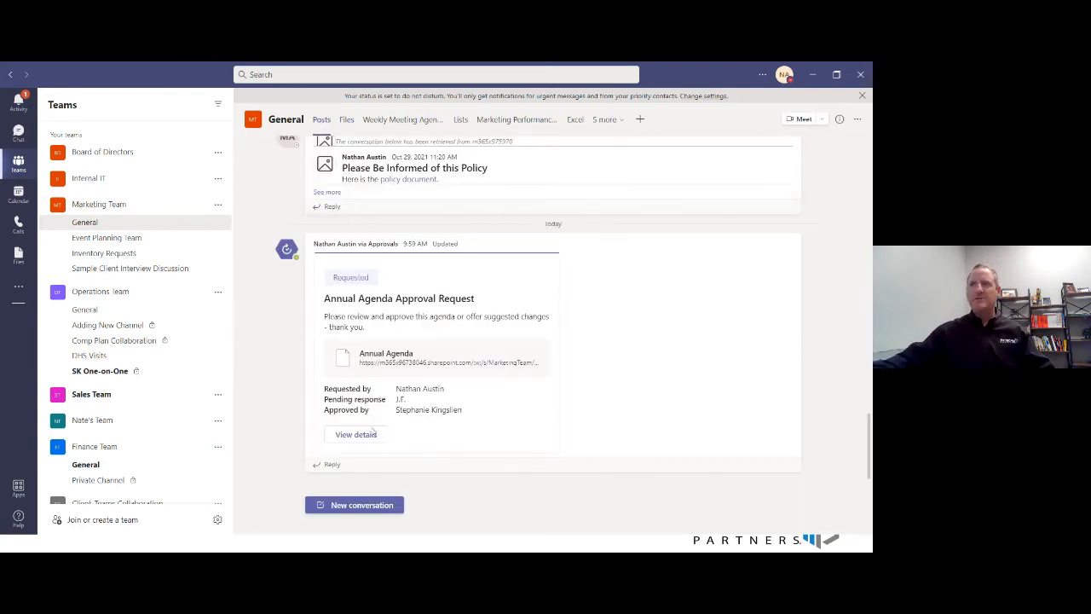
left_click(345, 507)
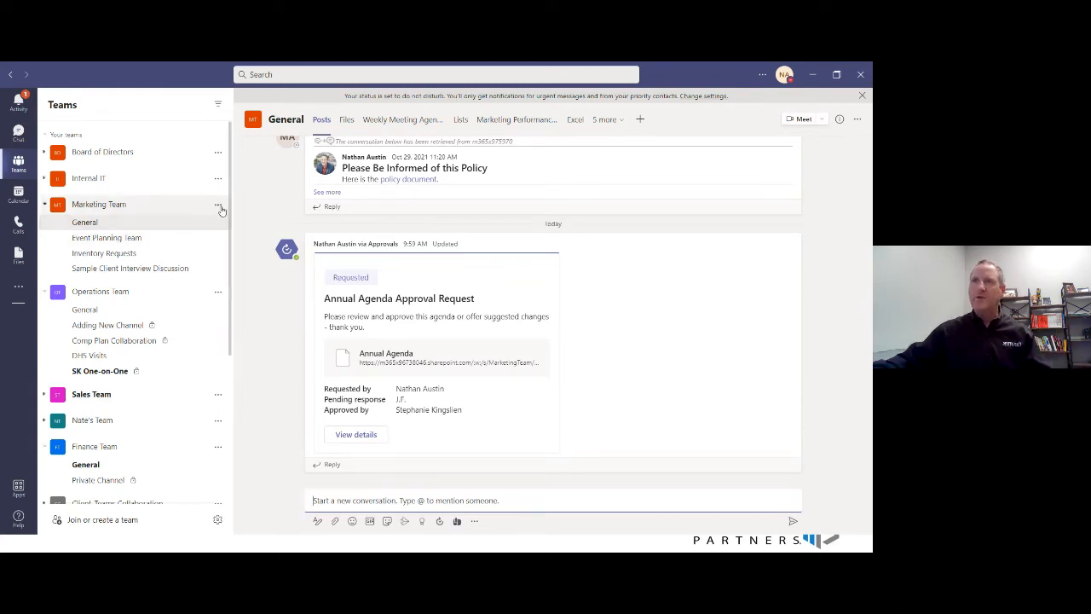
- Review the owners, members and guests of the Marketing Team in its team management page
left_click(219, 208)
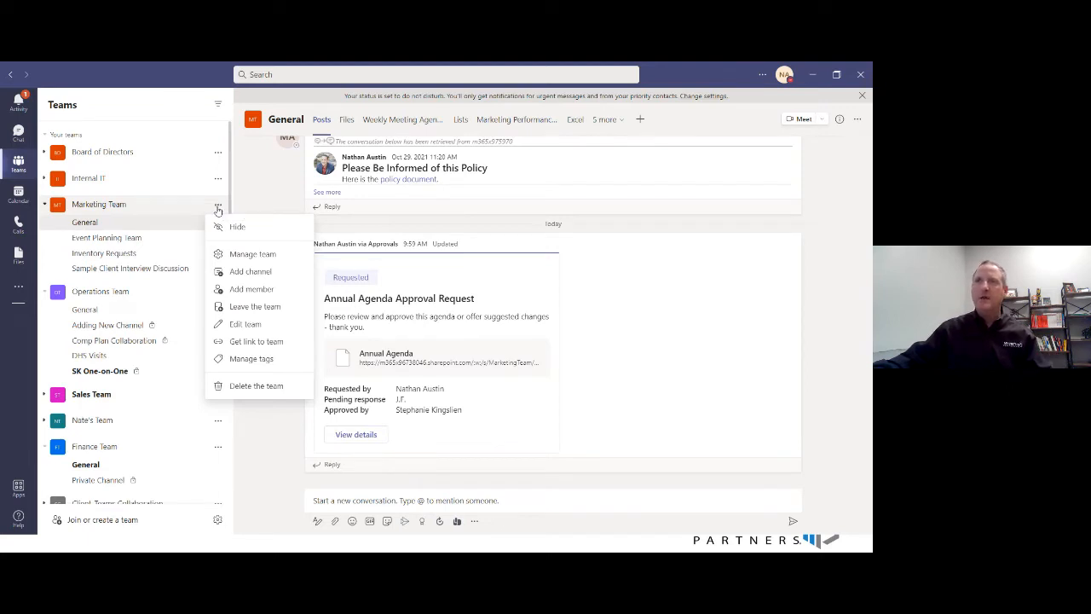
left_click(246, 254)
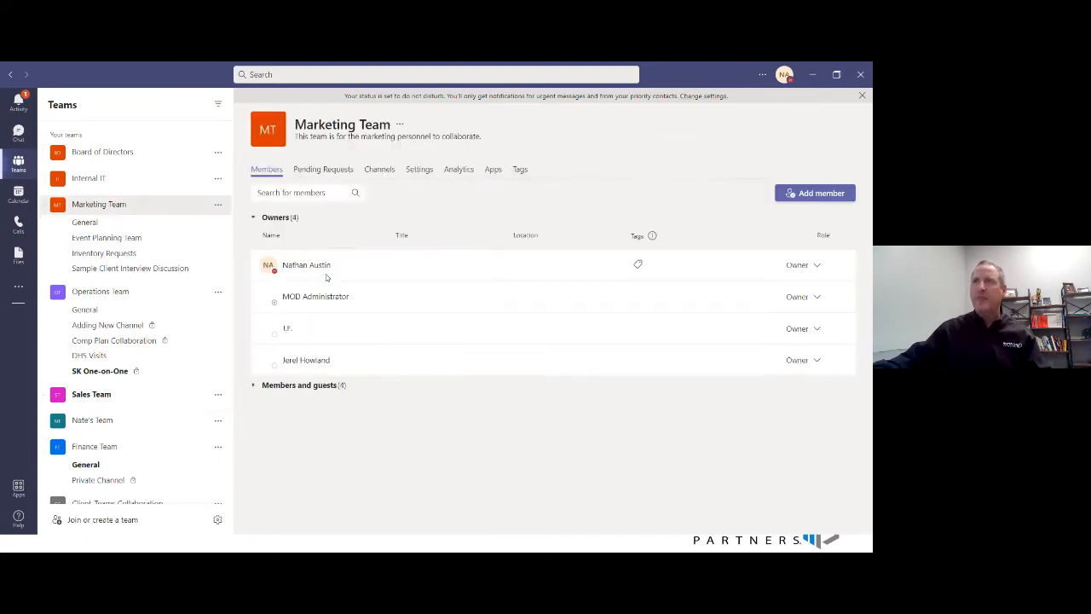
left_click(254, 384)
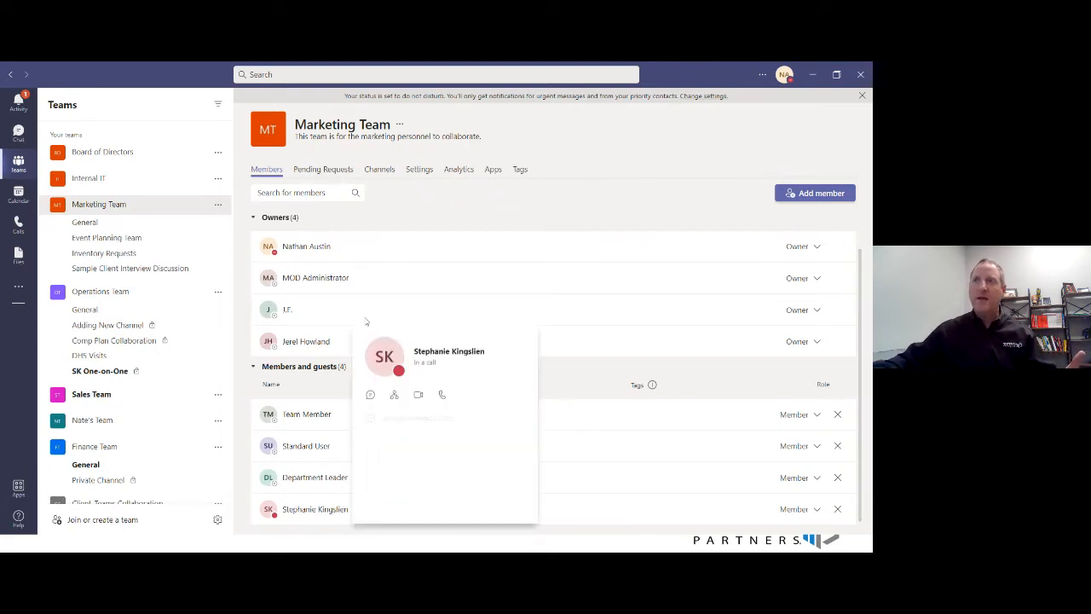
mouse_move(288, 312)
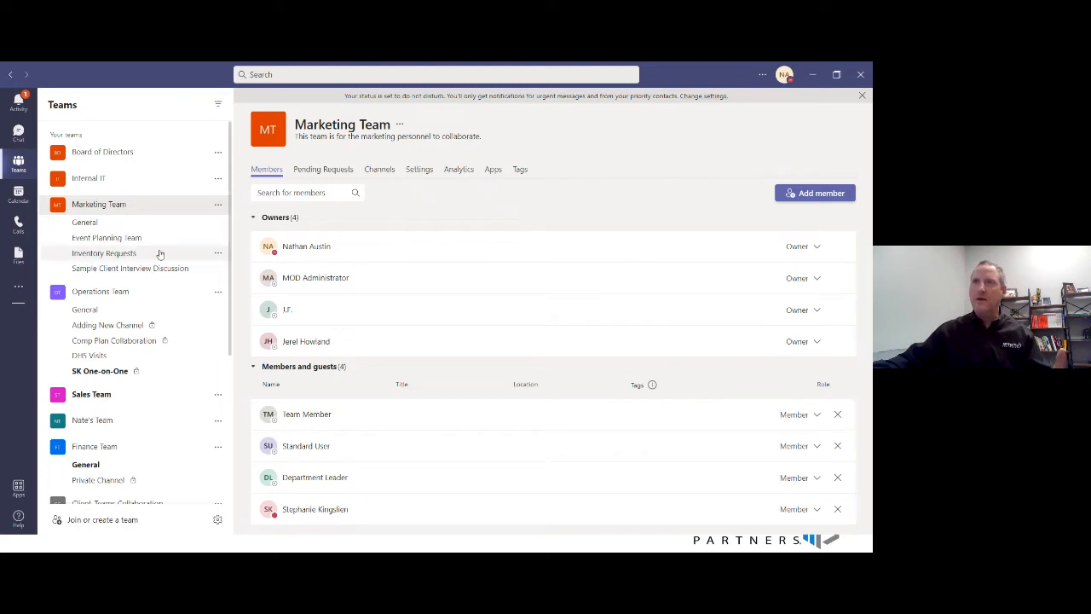
- Start a formatted conversation in the Marketing Team's General channel with the subject "Please Help with Feedback for the Annual Meeting Agenda"
left_click(85, 222)
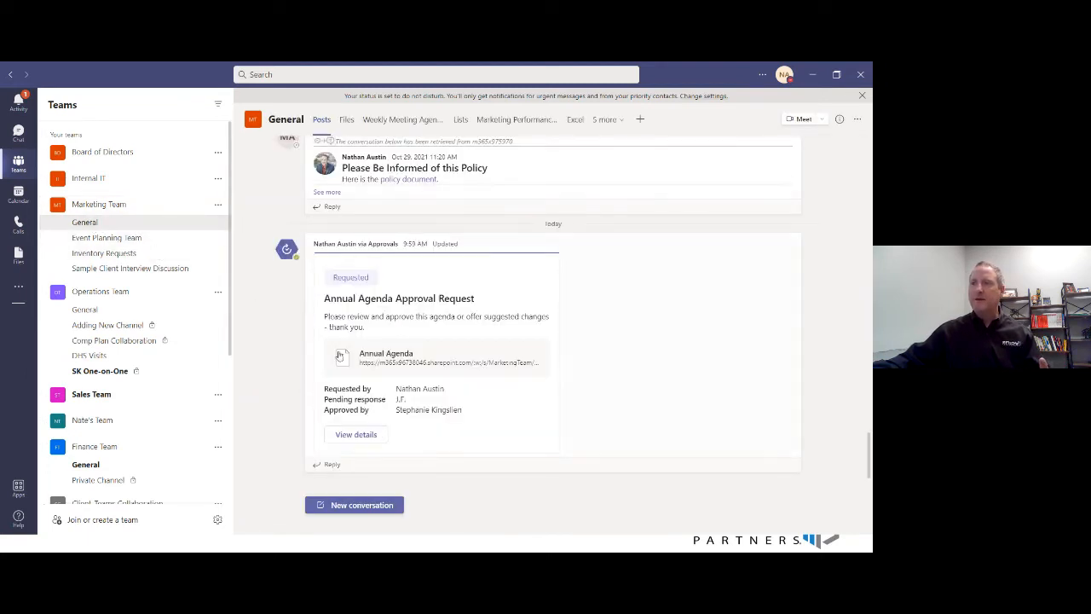
left_click(346, 510)
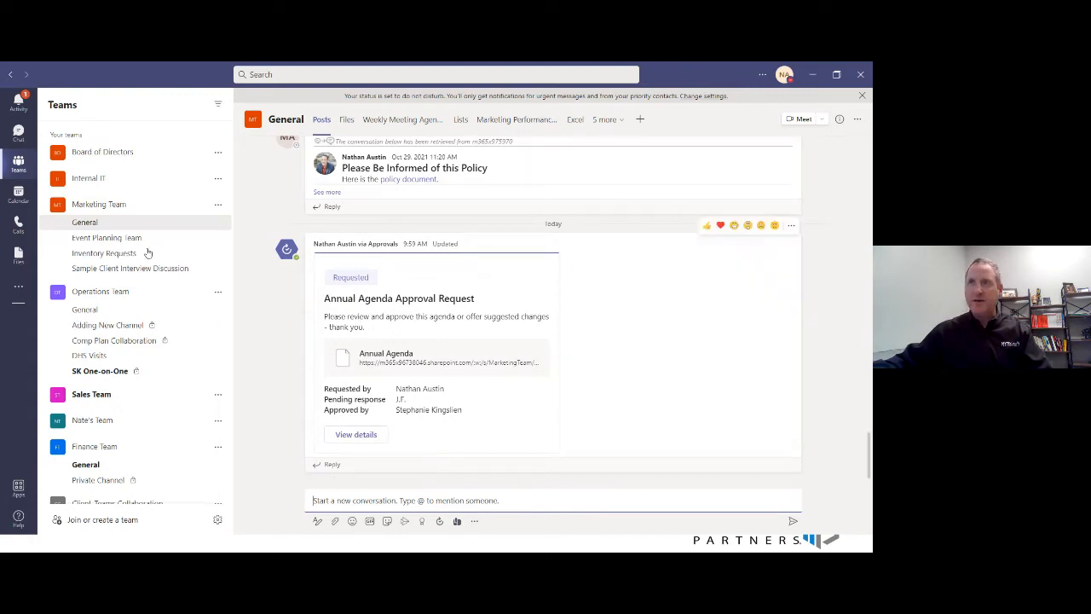
left_click(316, 521)
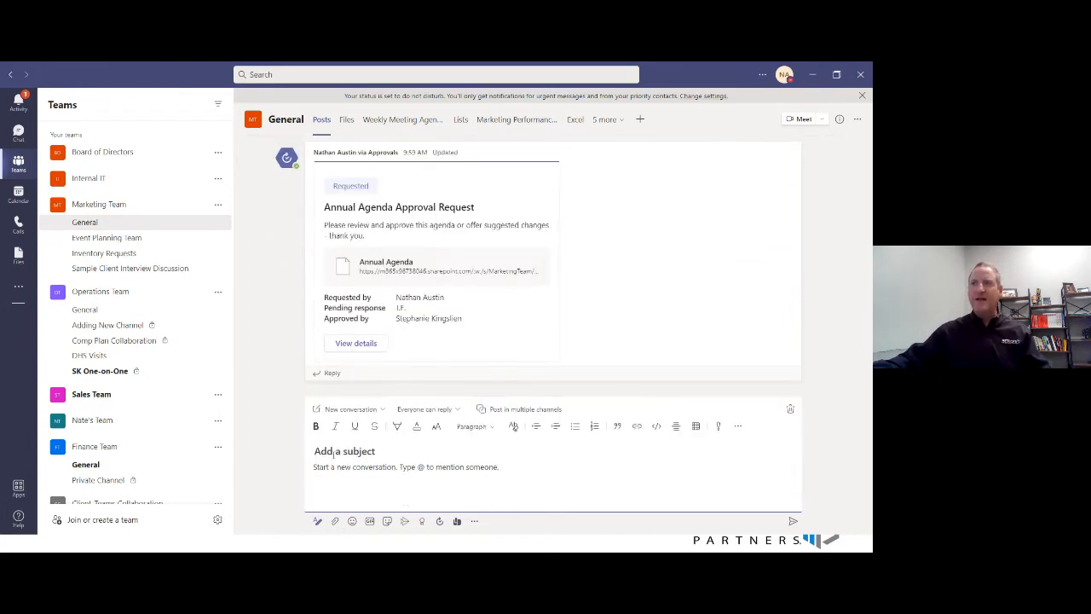
type("P")
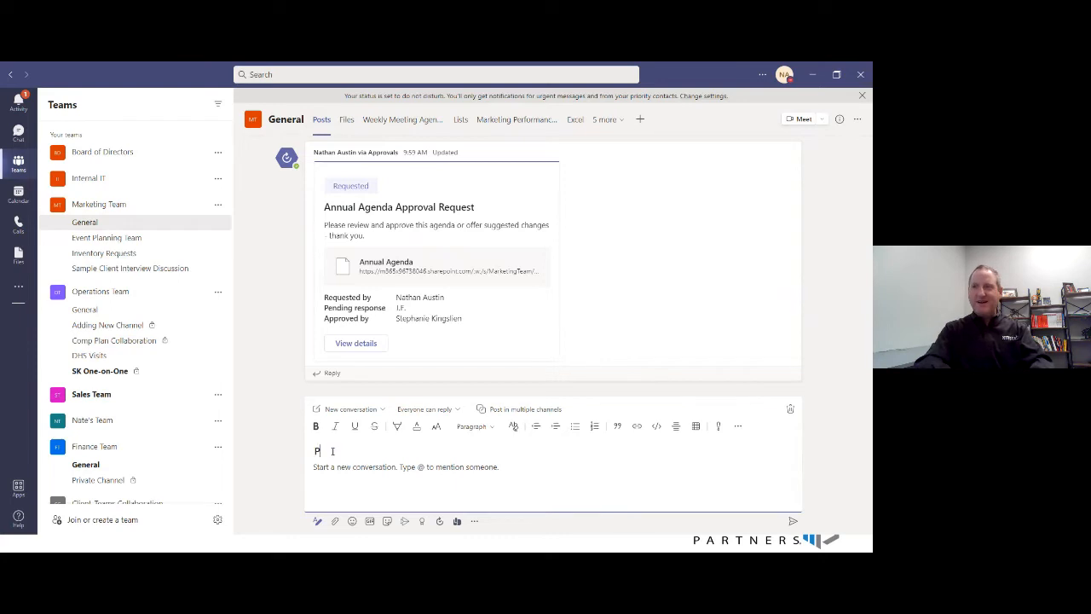
type("lease Help")
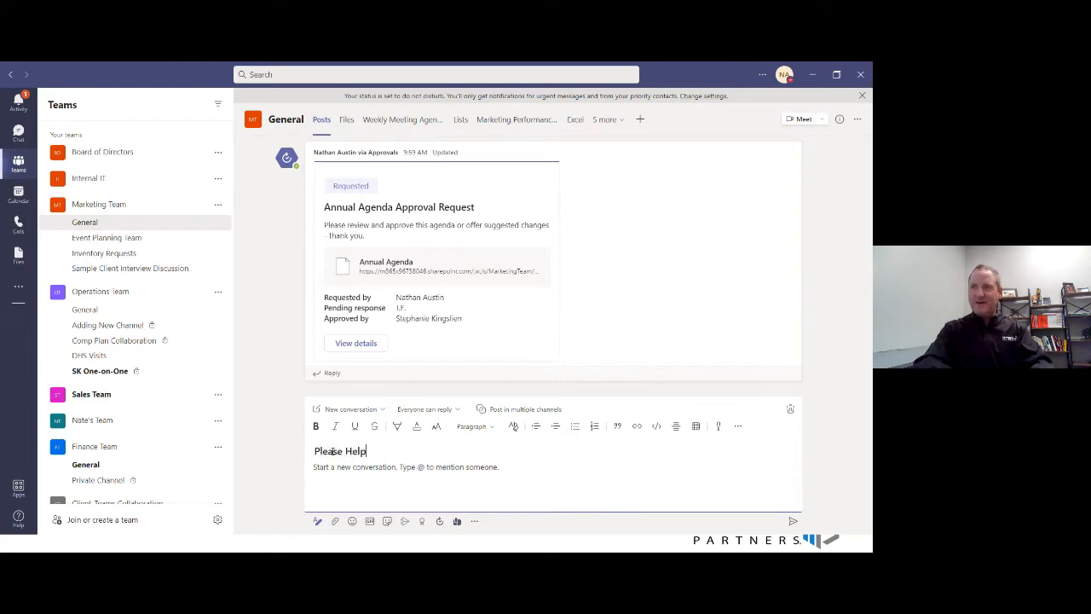
type(" with Feedb")
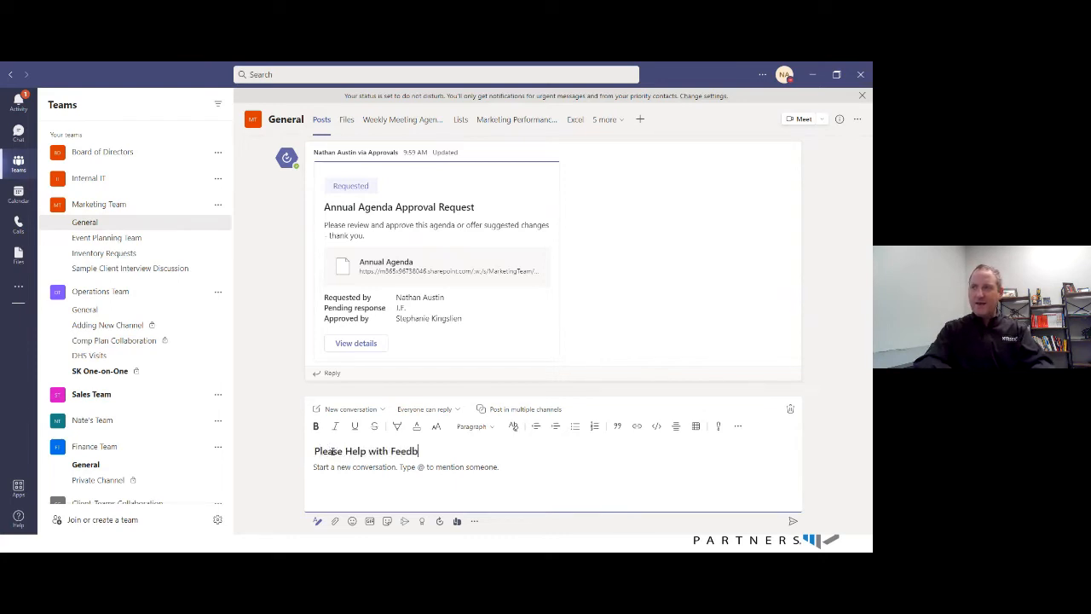
type("ack for the Annual Meeting")
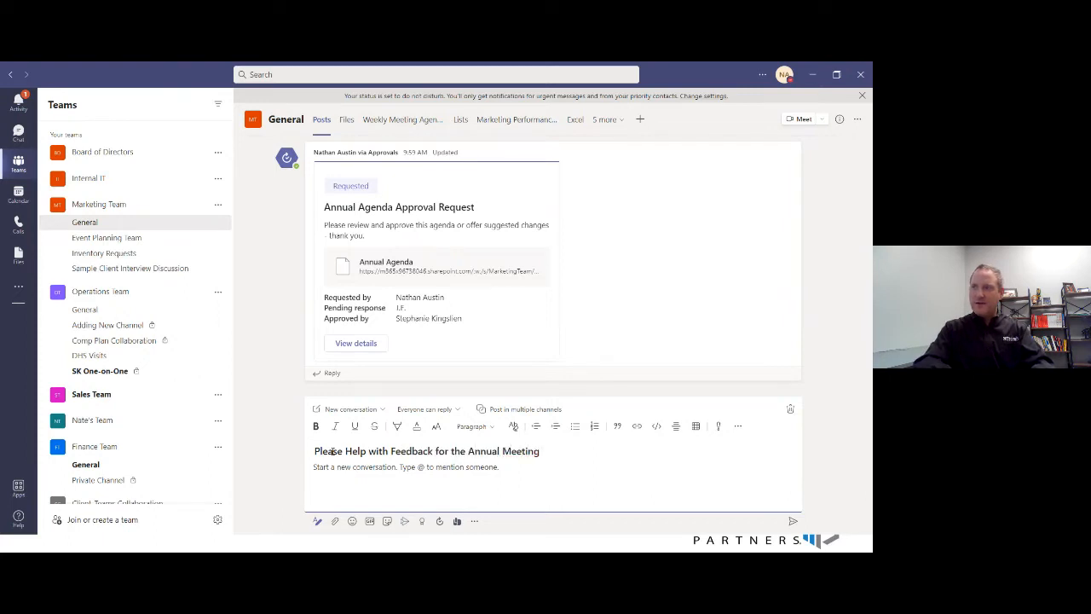
type(" Agenda")
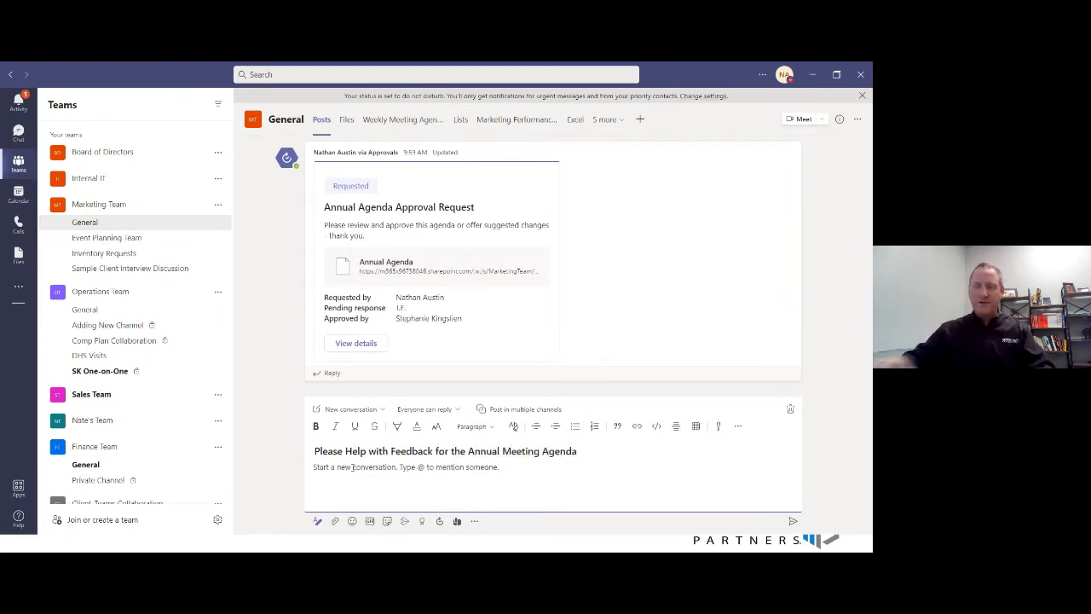
type("@")
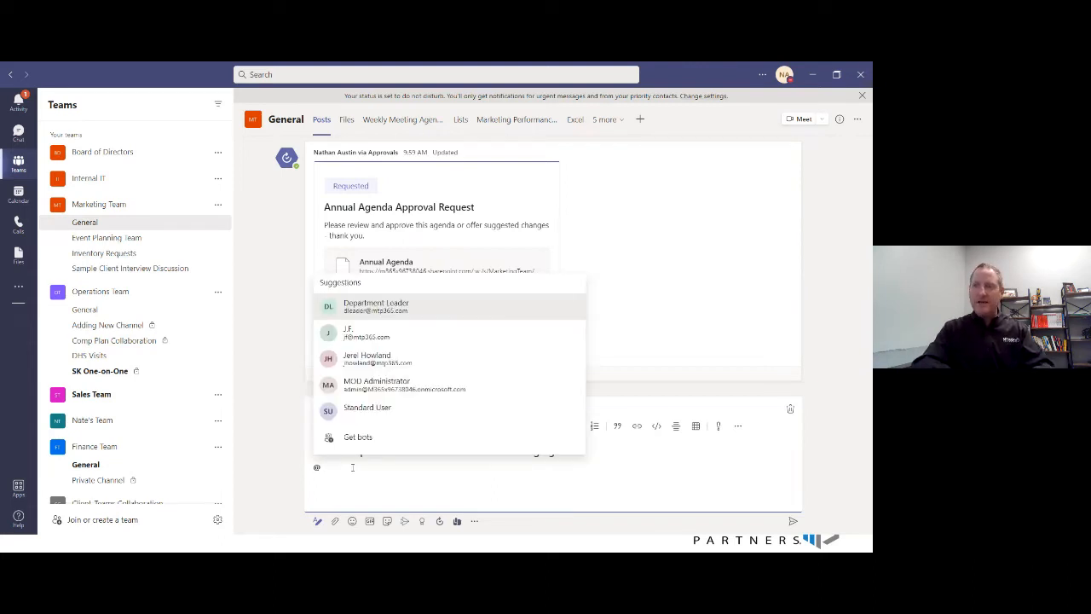
type("St")
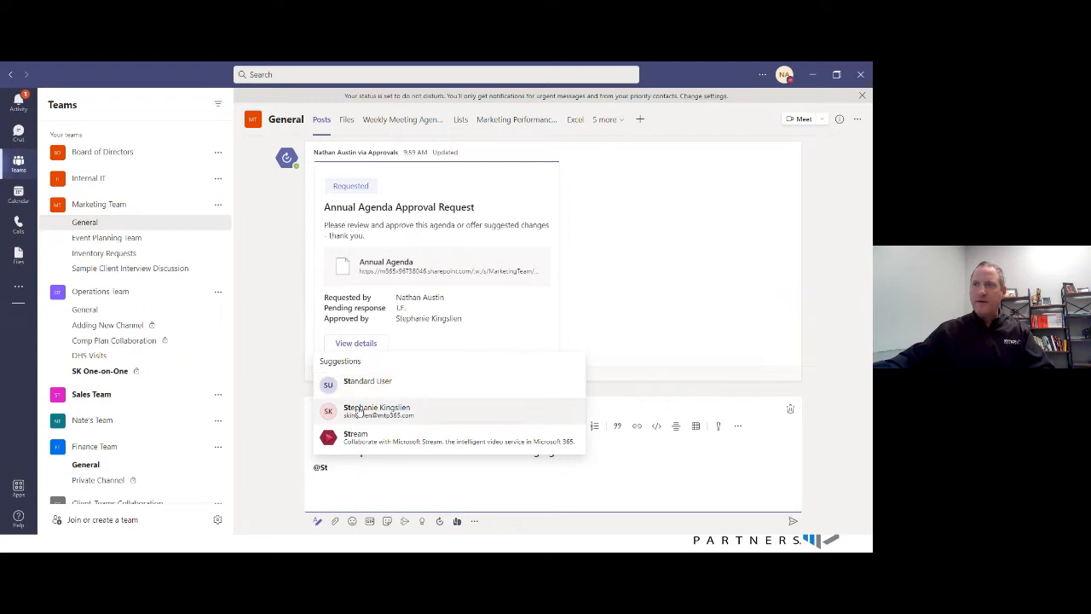
- Mention the two reviewing team members in the message body, joined by "&"
left_click(360, 411)
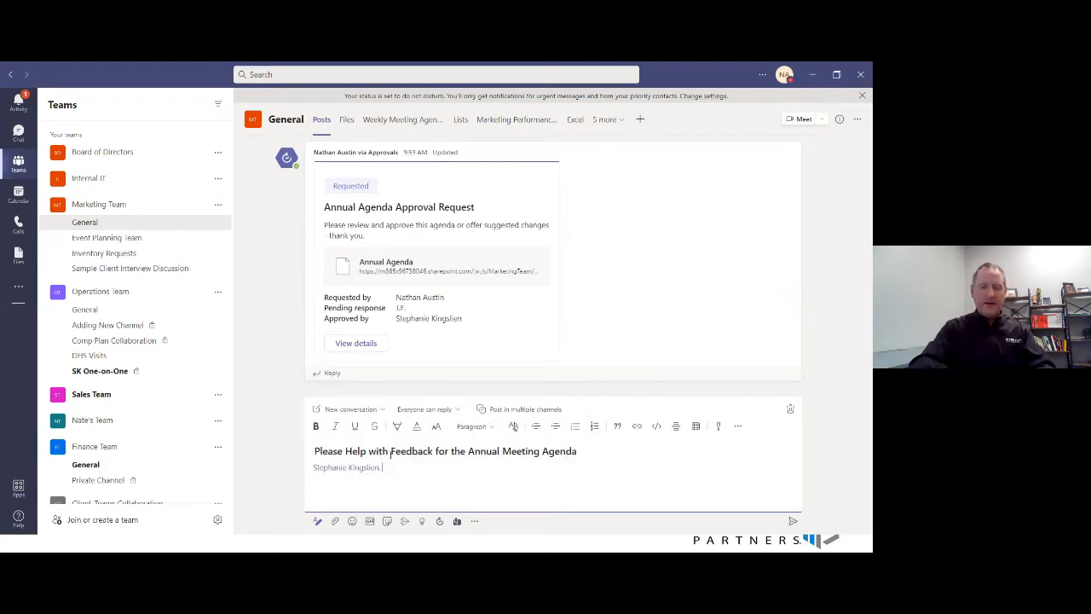
type(". &")
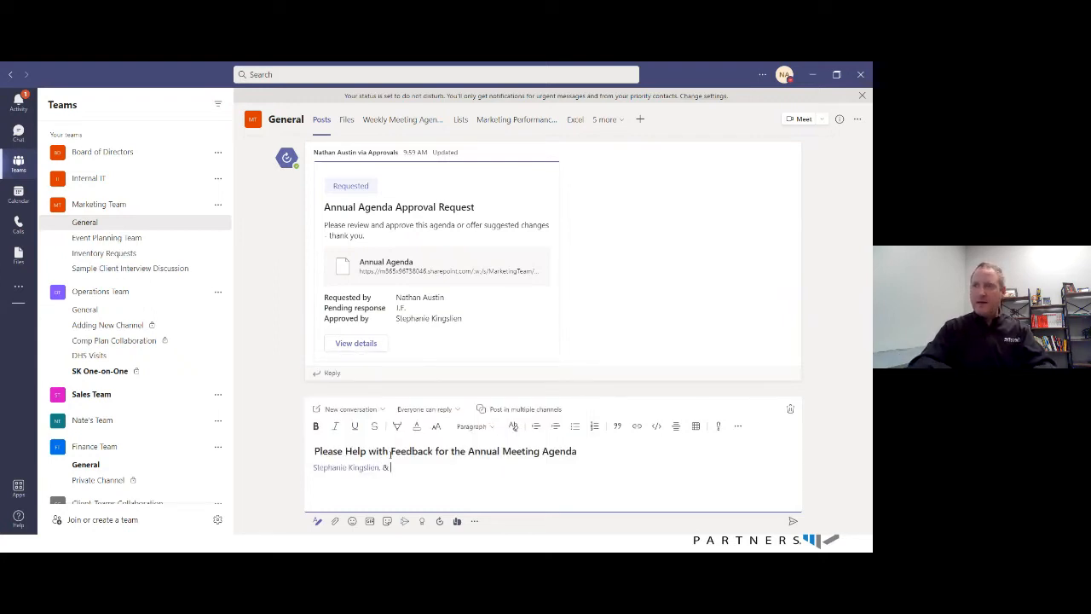
type(" @J")
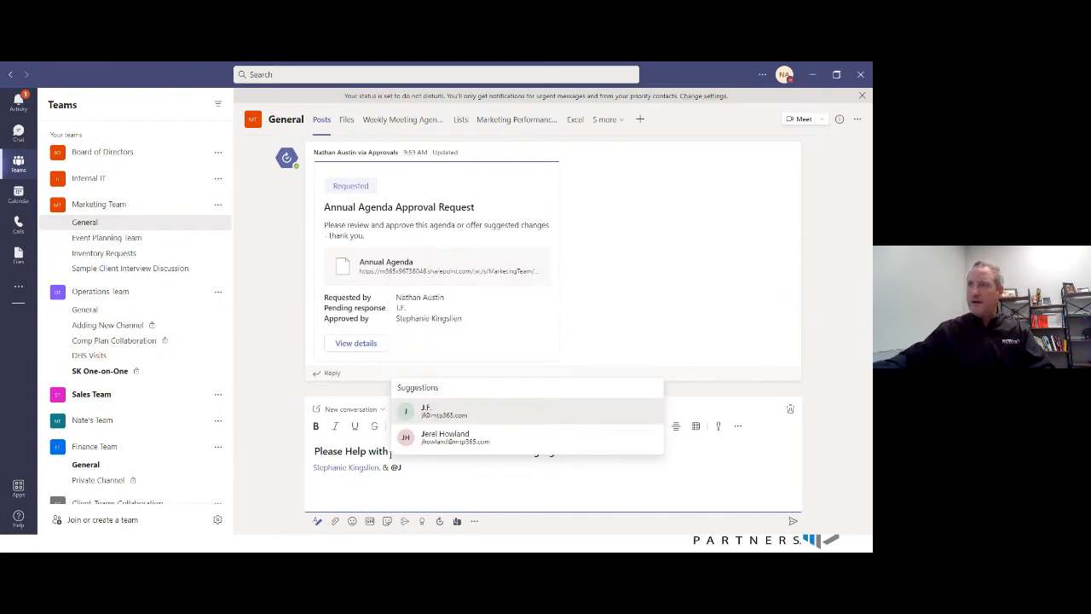
left_click(440, 415)
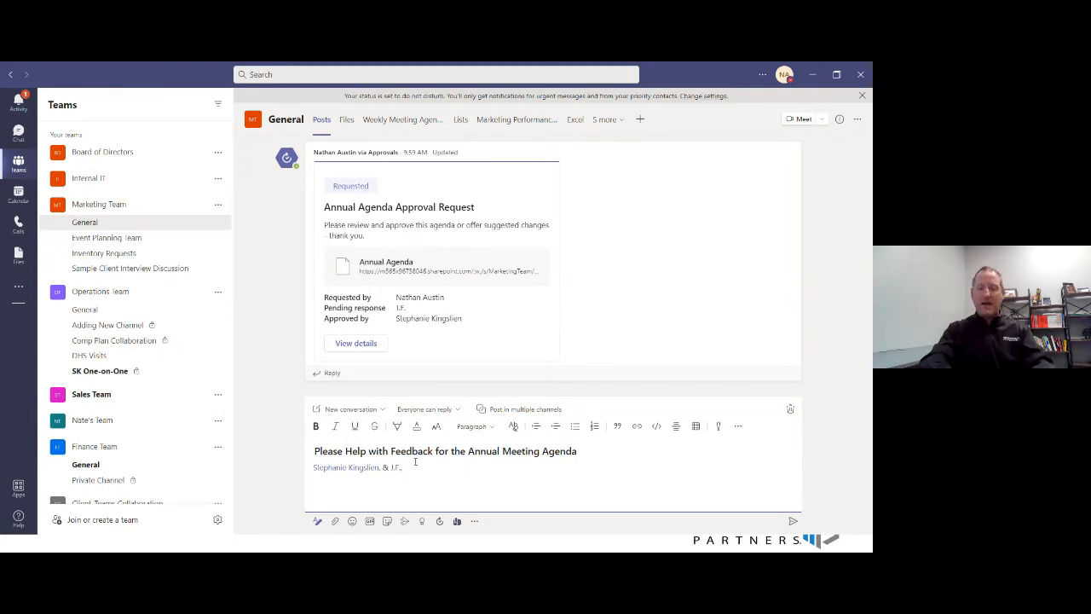
- Add the message text "Please help review this Annual Meeting Agenda and provide feedback." below the mentions
type("Please help ")
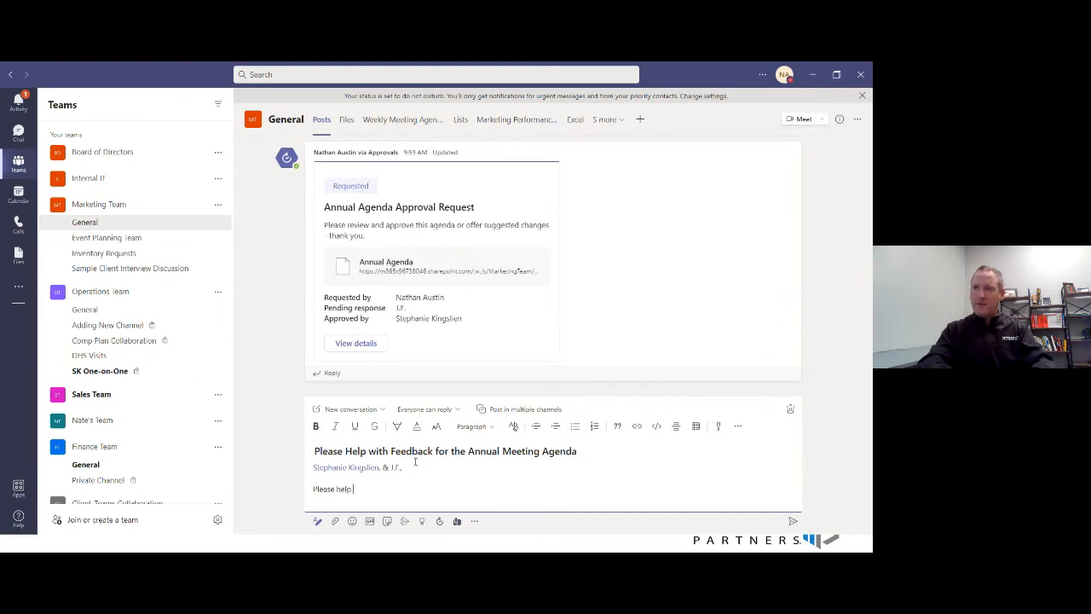
type("review this ")
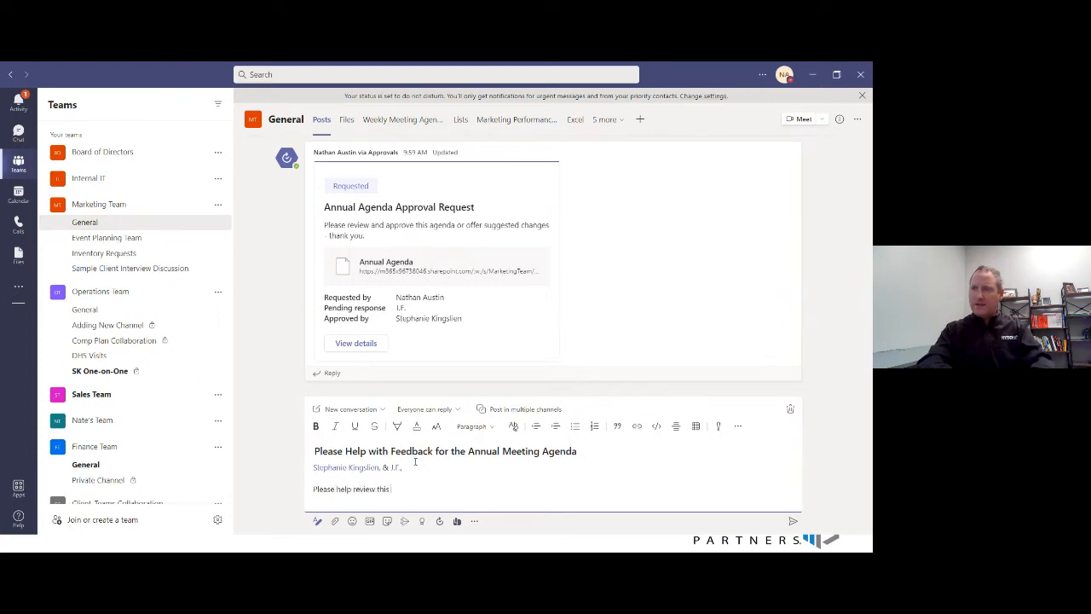
type("Annu")
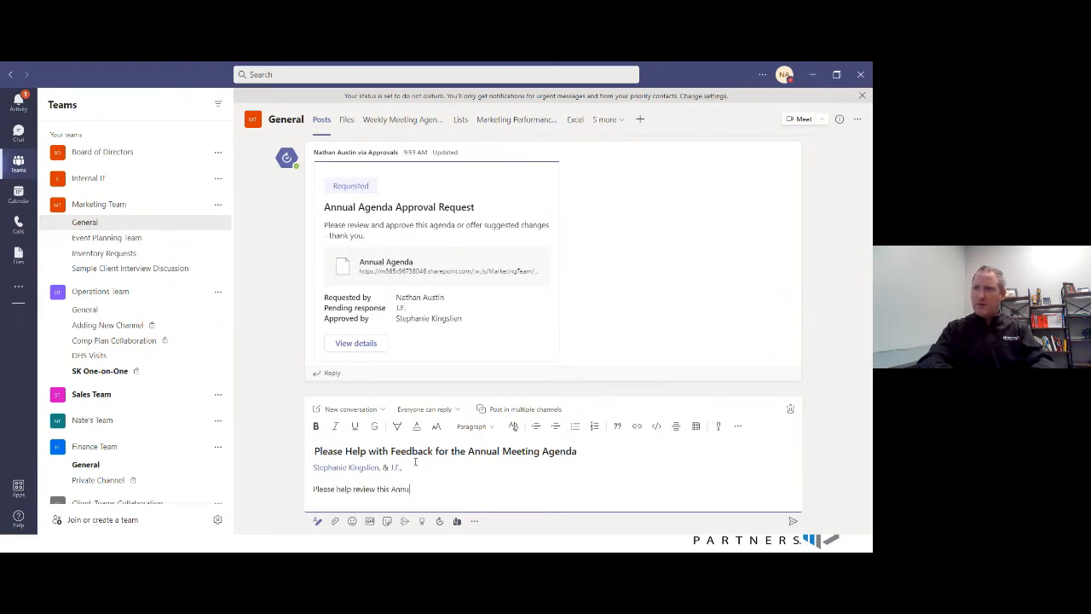
type("al Meeting Agenda")
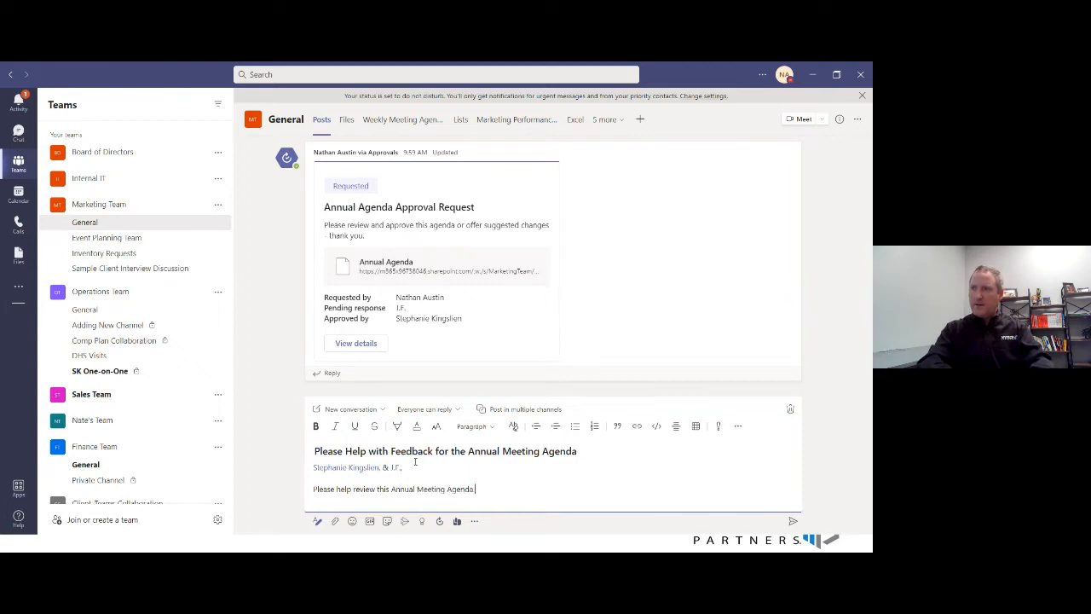
type(" and provid")
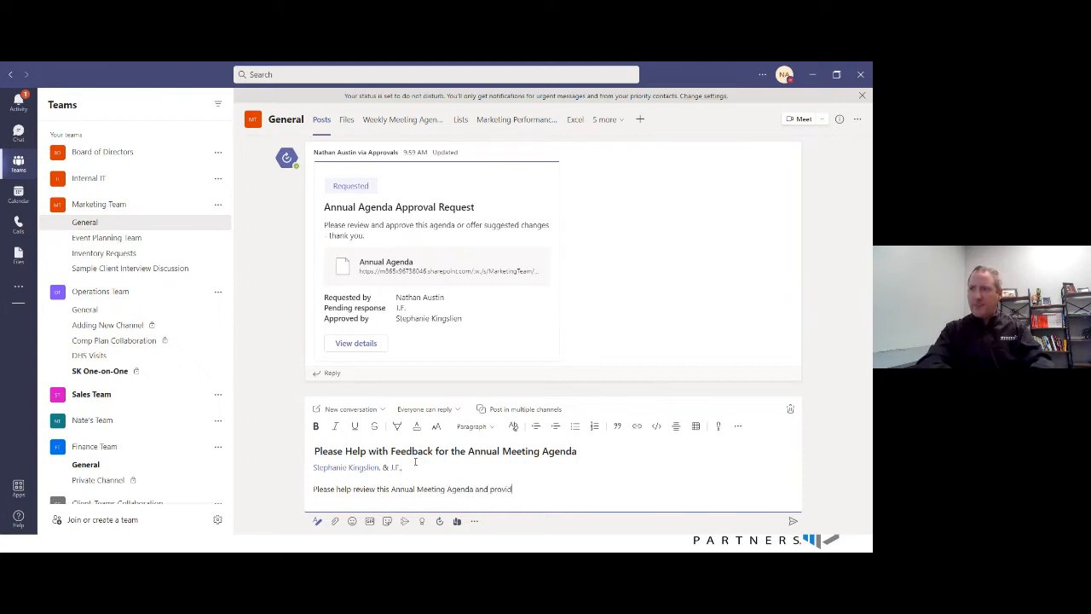
type("e feedback.")
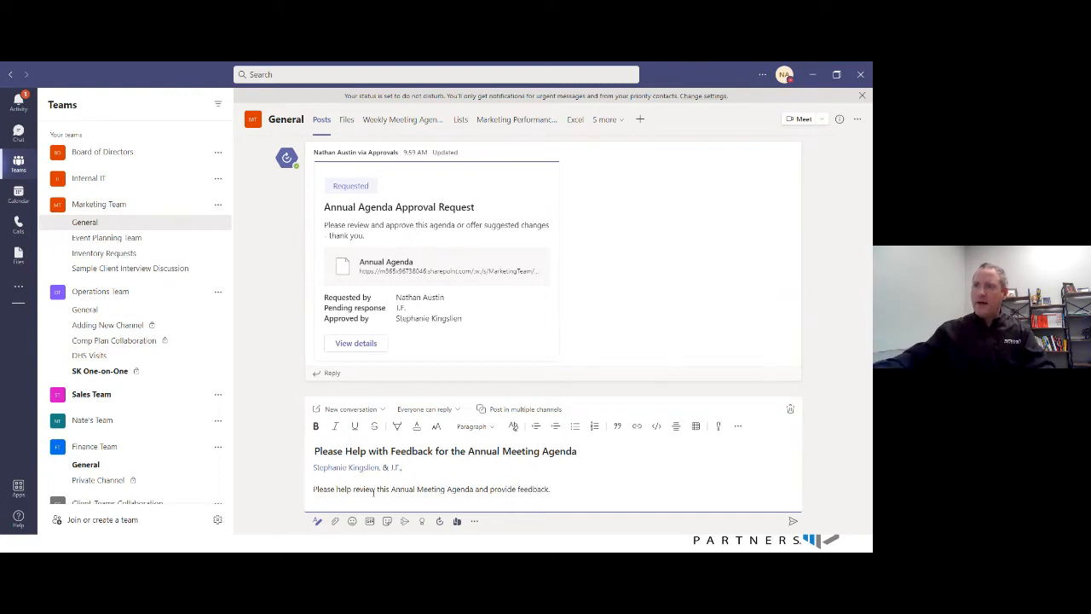
- Link the words "Annual Meeting Agenda" in the message body to the copied document address
left_click_drag(390, 488, 474, 488)
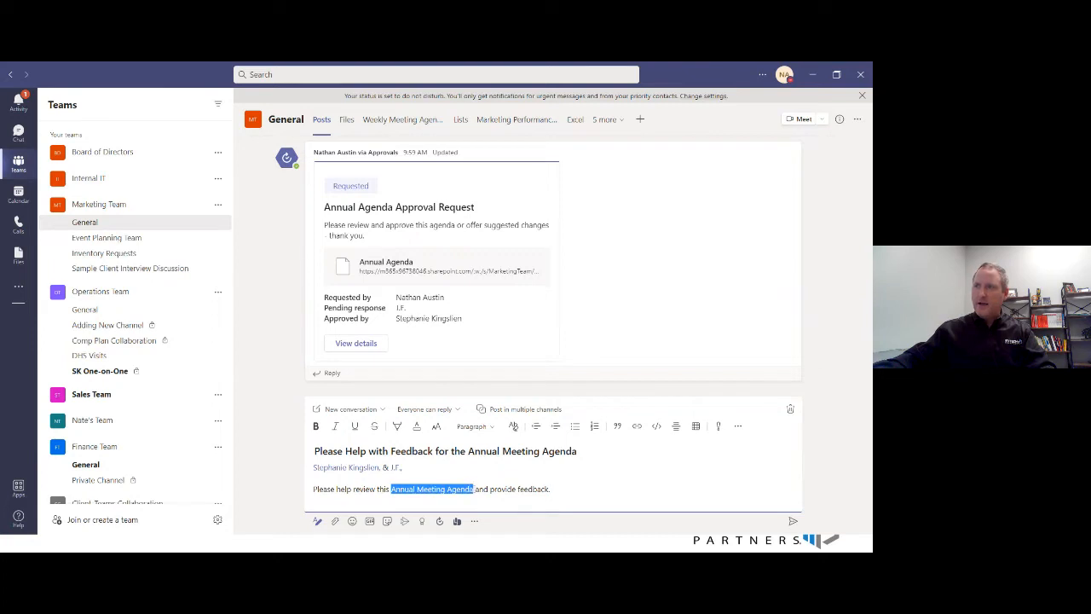
left_click(637, 427)
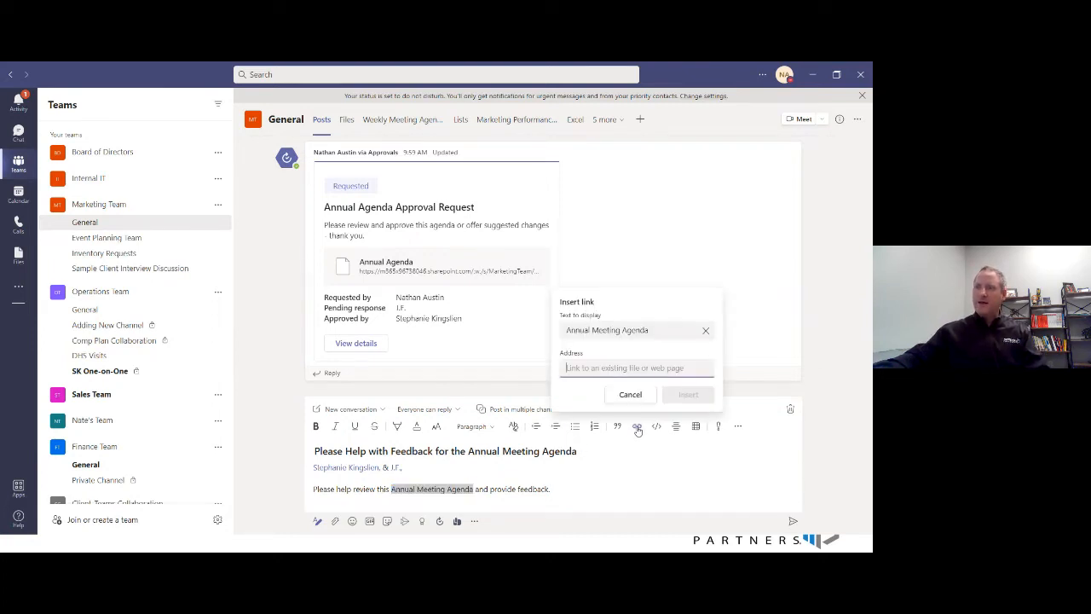
right_click(600, 370)
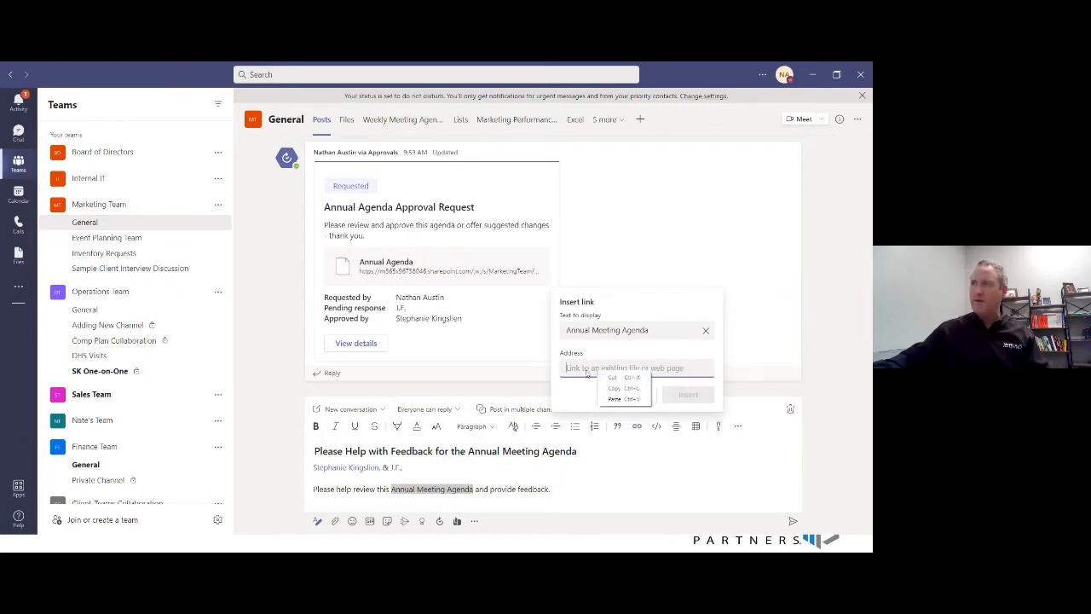
left_click(614, 398)
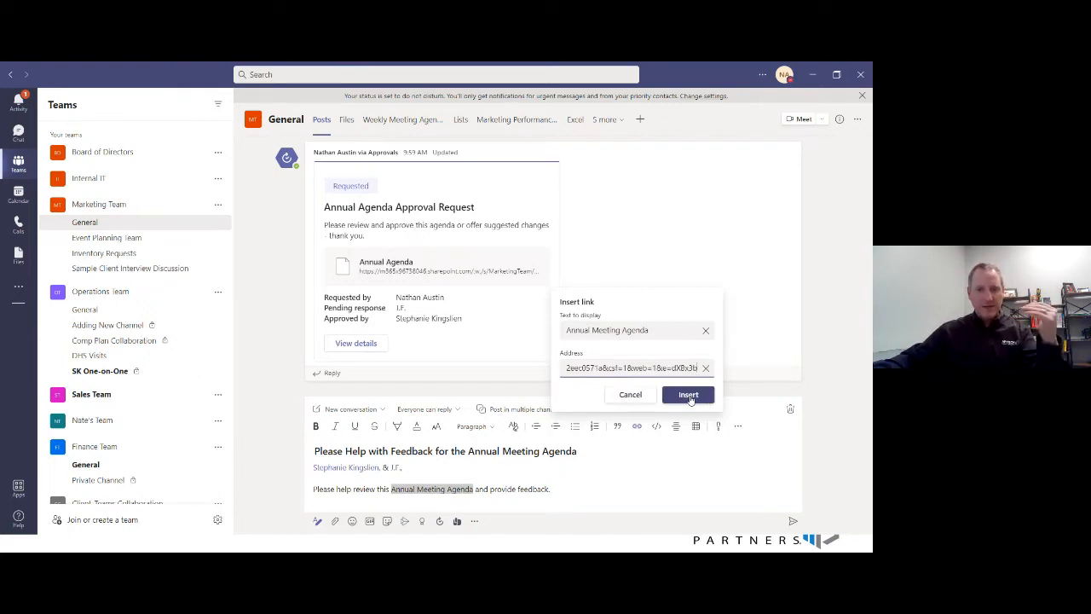
left_click(688, 396)
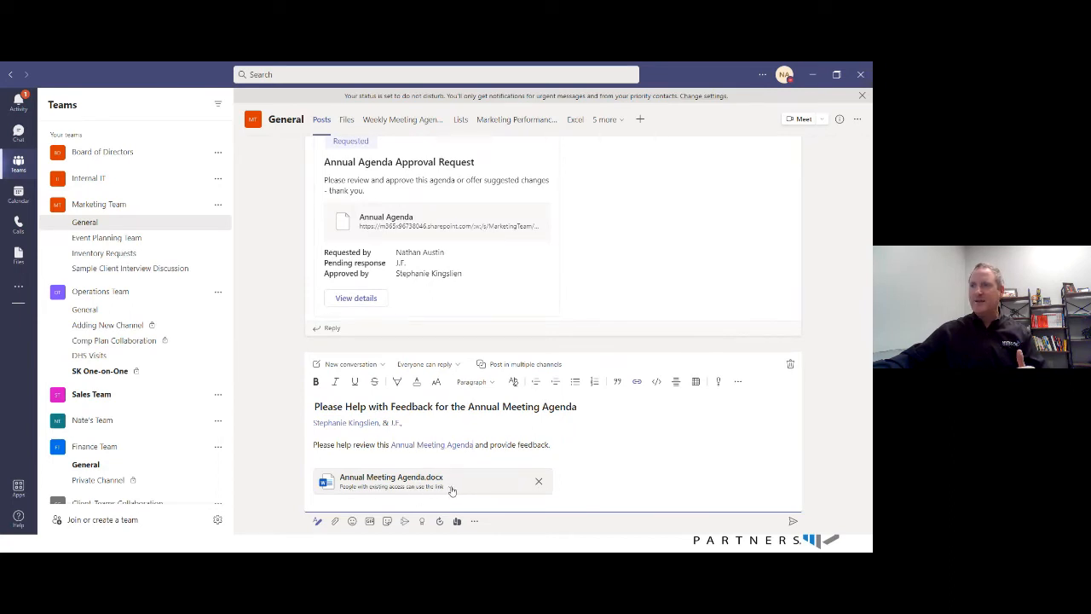
- Review who the attached Annual Meeting Agenda.docx link works for in its link settings, without applying changes
left_click(449, 488)
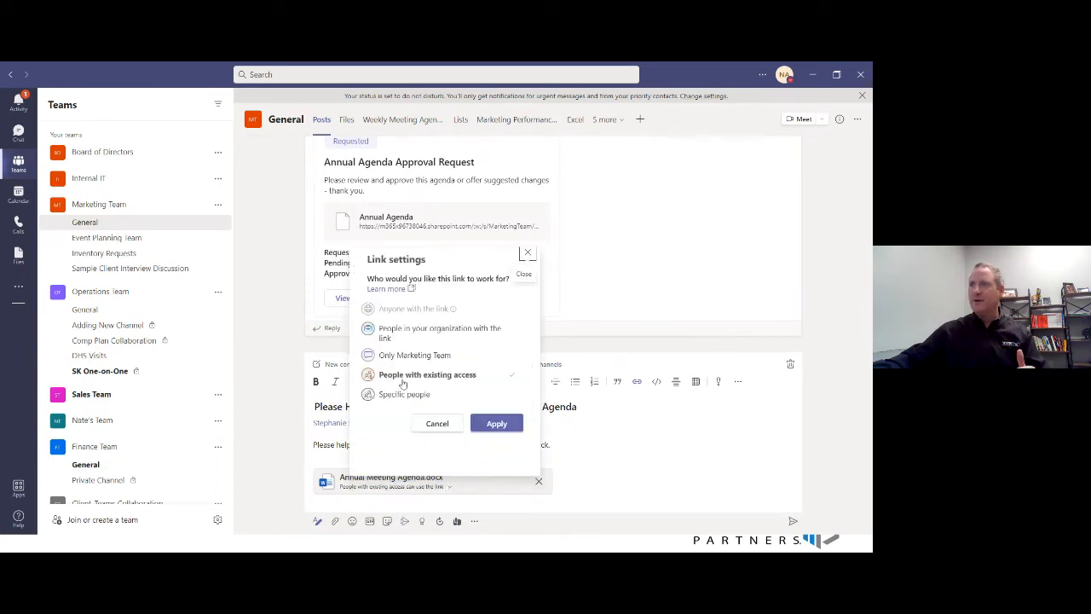
left_click(438, 424)
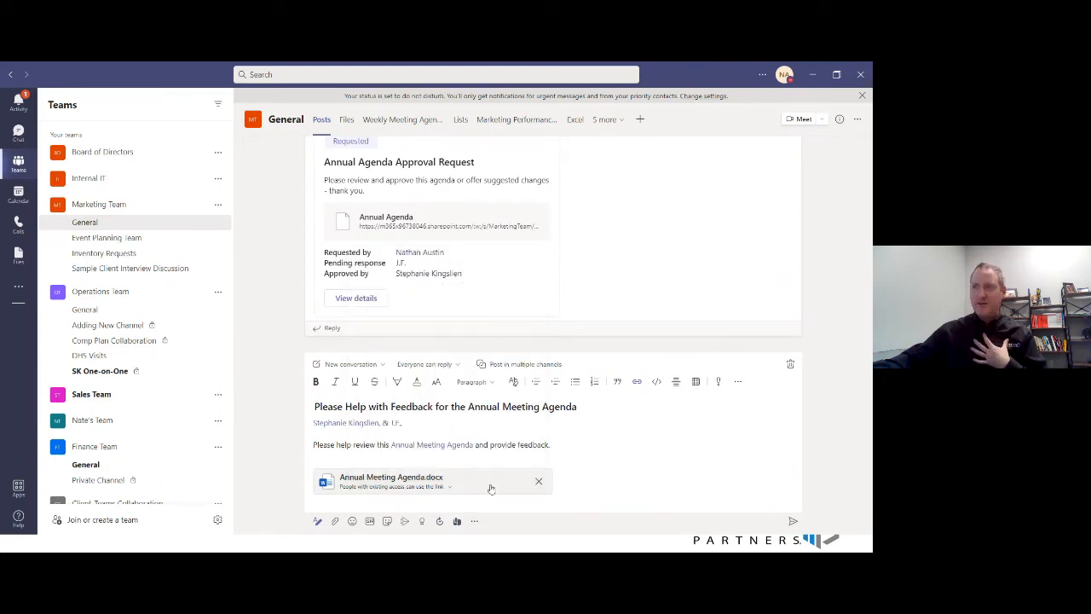
left_click(452, 486)
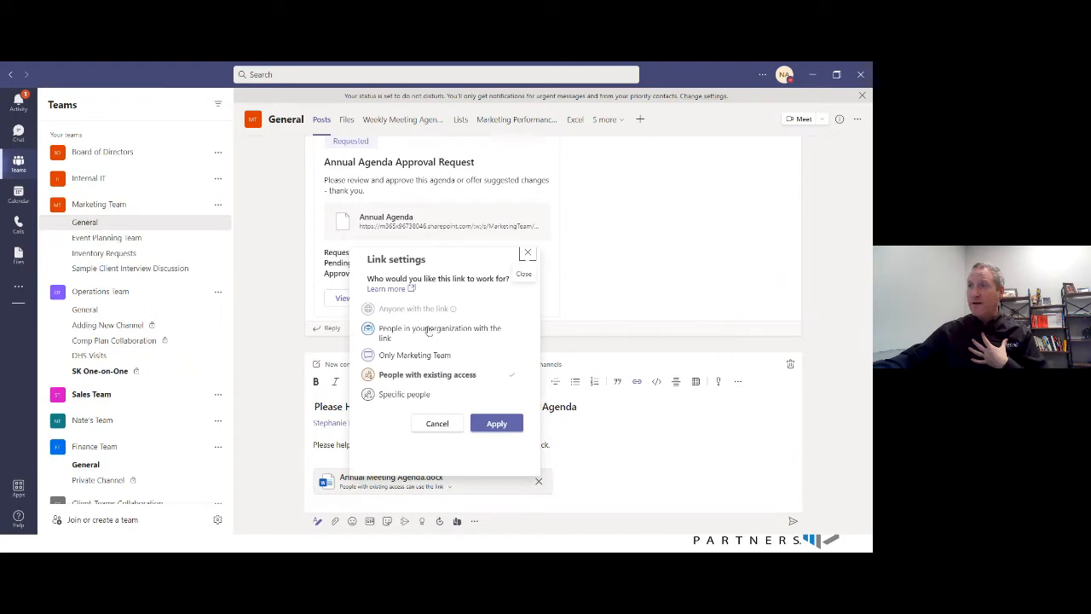
left_click(427, 332)
left_click(430, 365)
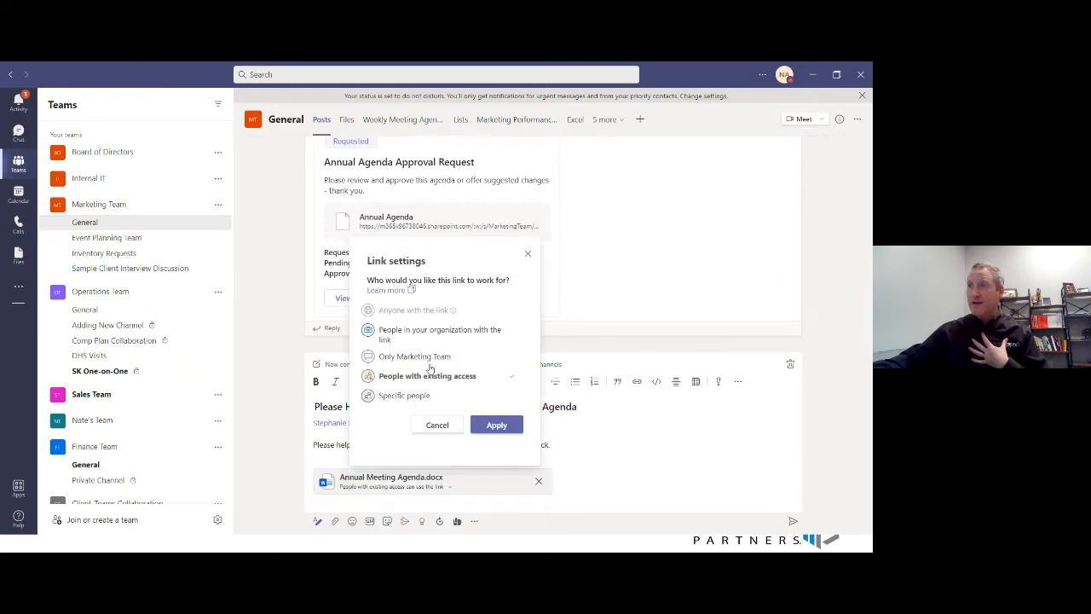
left_click(439, 426)
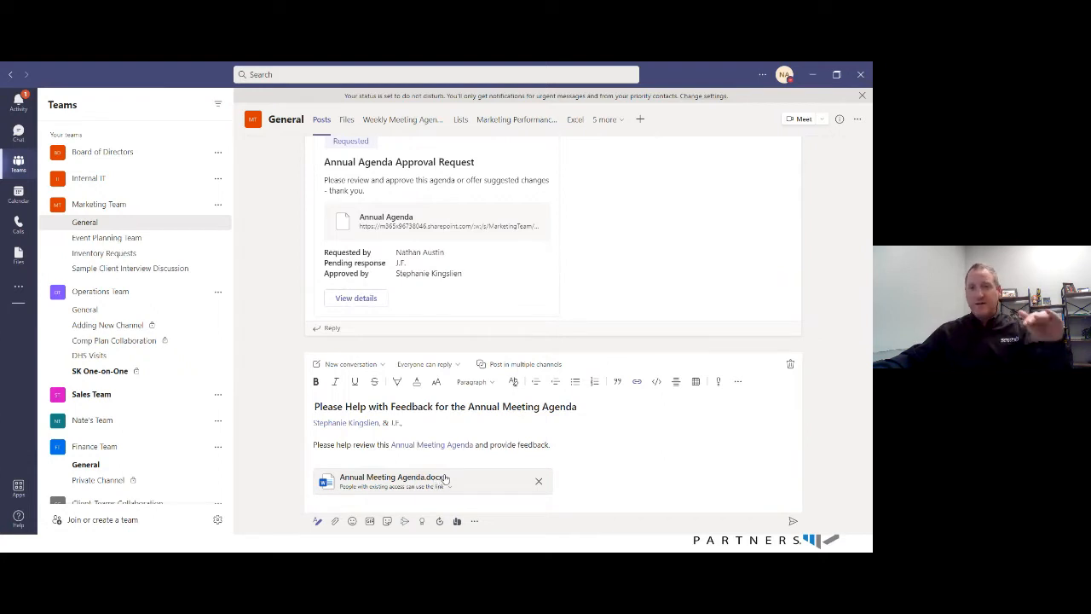
- Add the sentence "Please use comments to share your suggestions vs. editing the document itself." after the feedback request
left_click(555, 444)
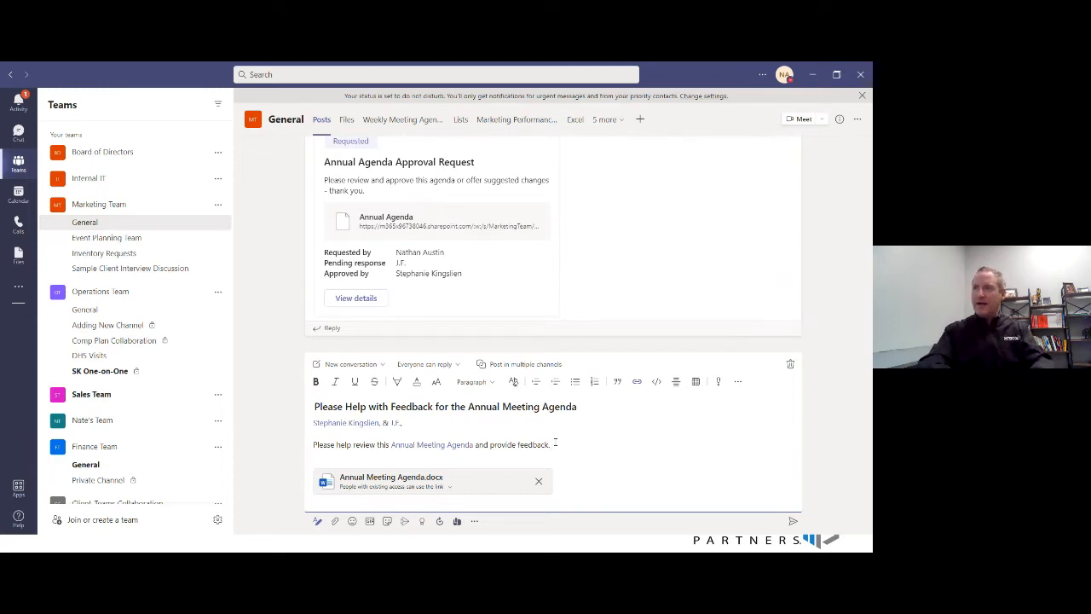
type("Pleas")
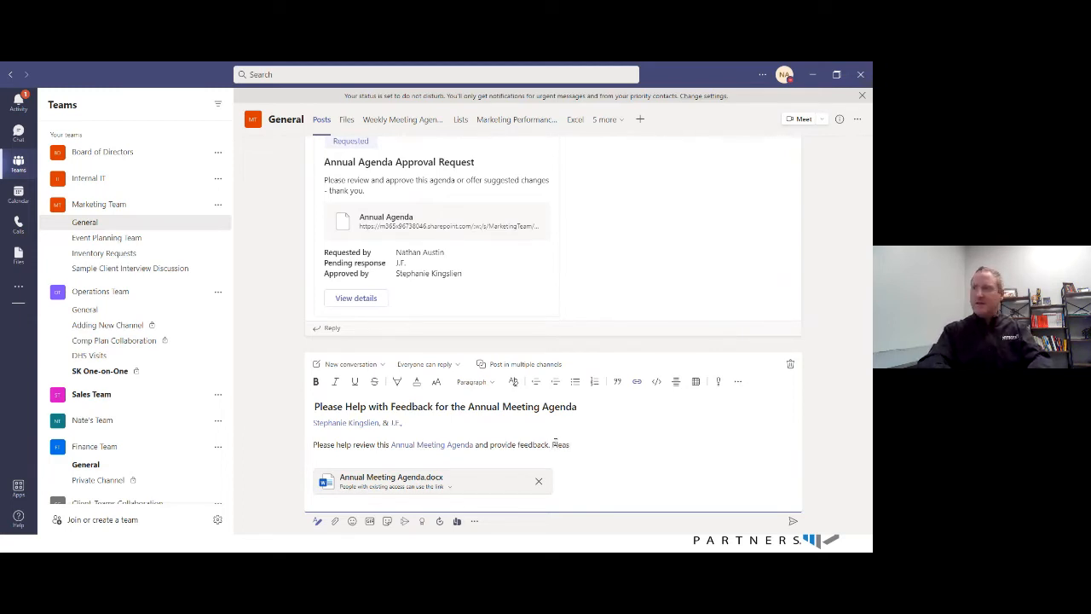
type("e use c")
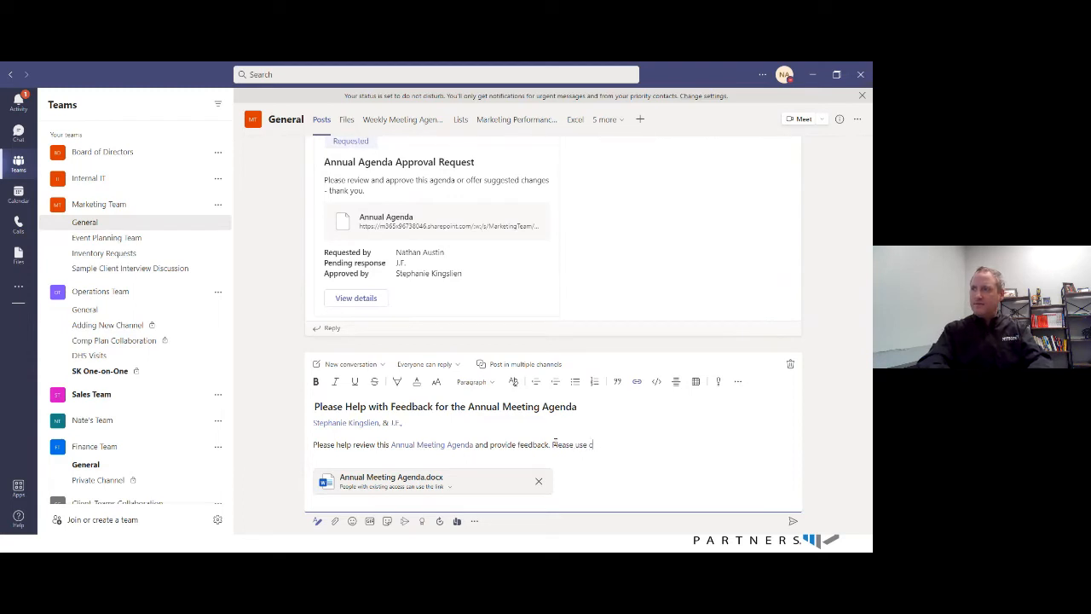
type("omments to share")
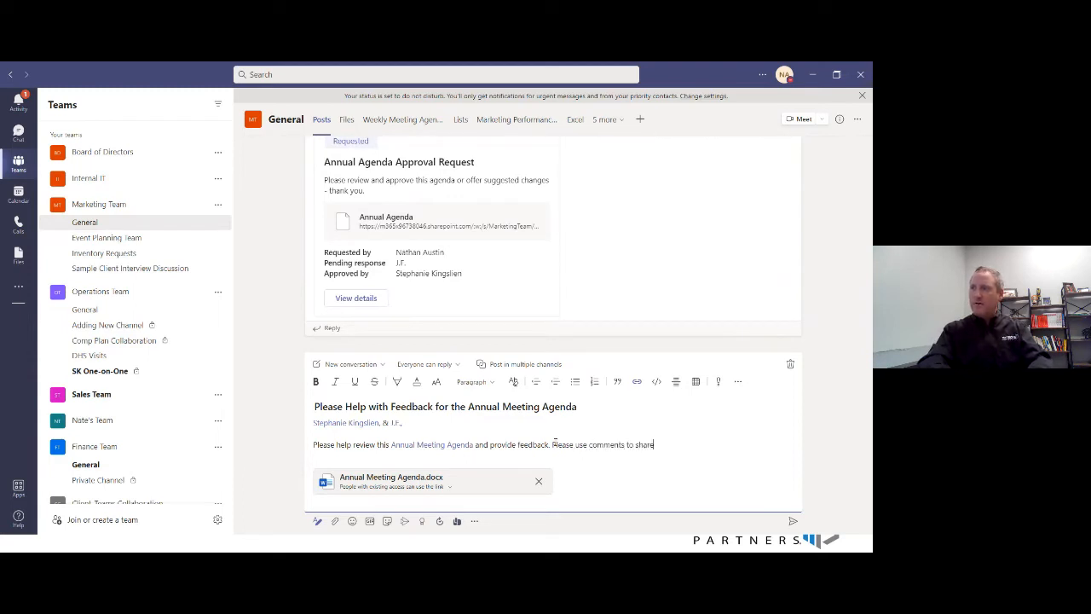
type(" your sugges")
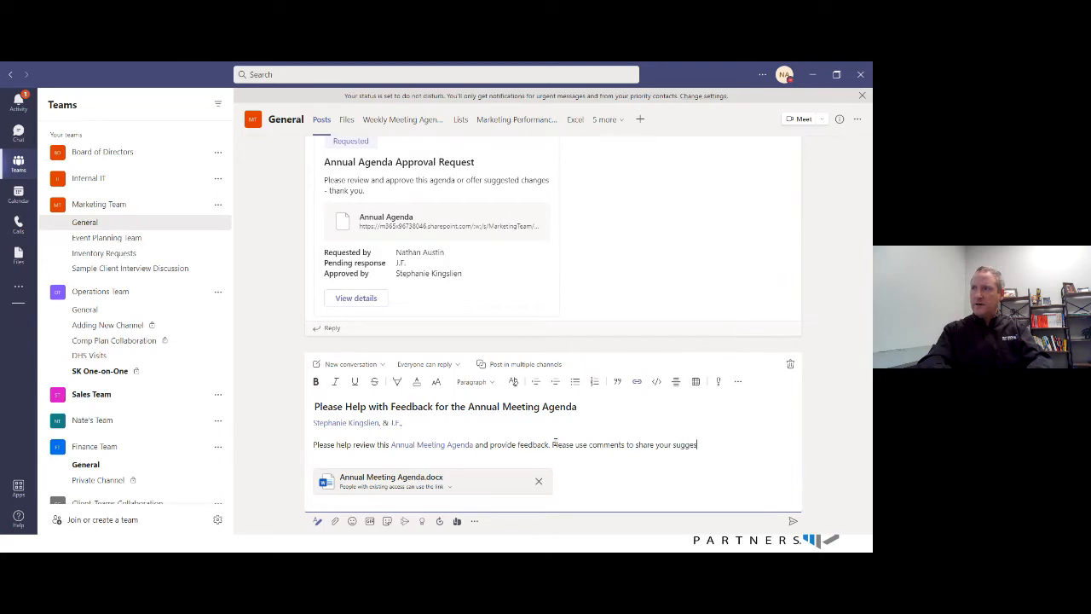
type("tions vs. edtinting")
key("BackSpace")
key("BackSpace")
key("BackSpace")
key("BackSpace")
type("iting the docume")
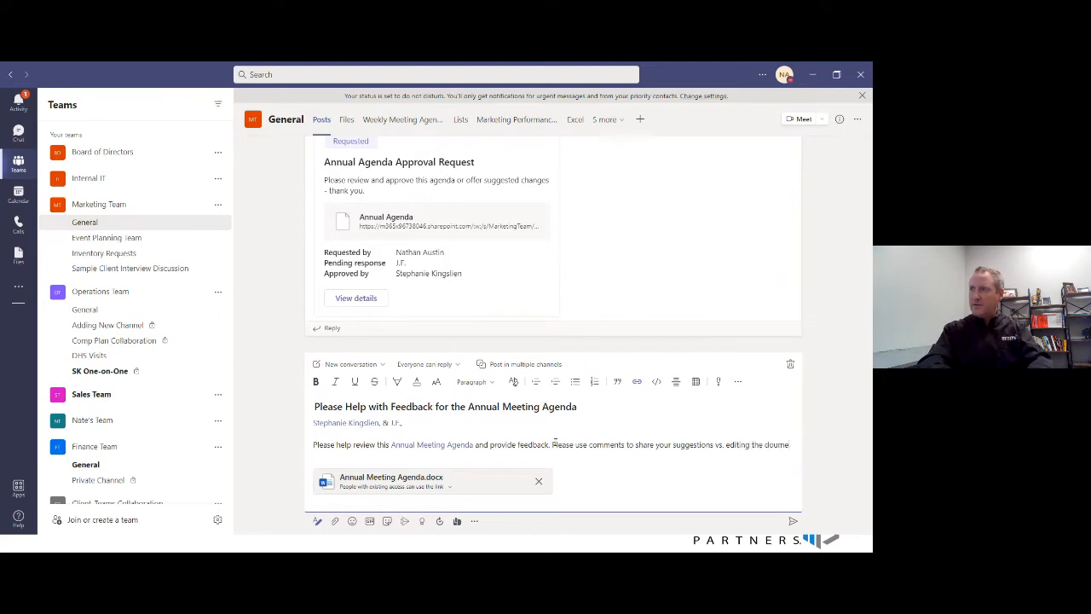
type("n")
key("BackSpace")
key("BackSpace")
key("BackSpace")
type("cument. It")
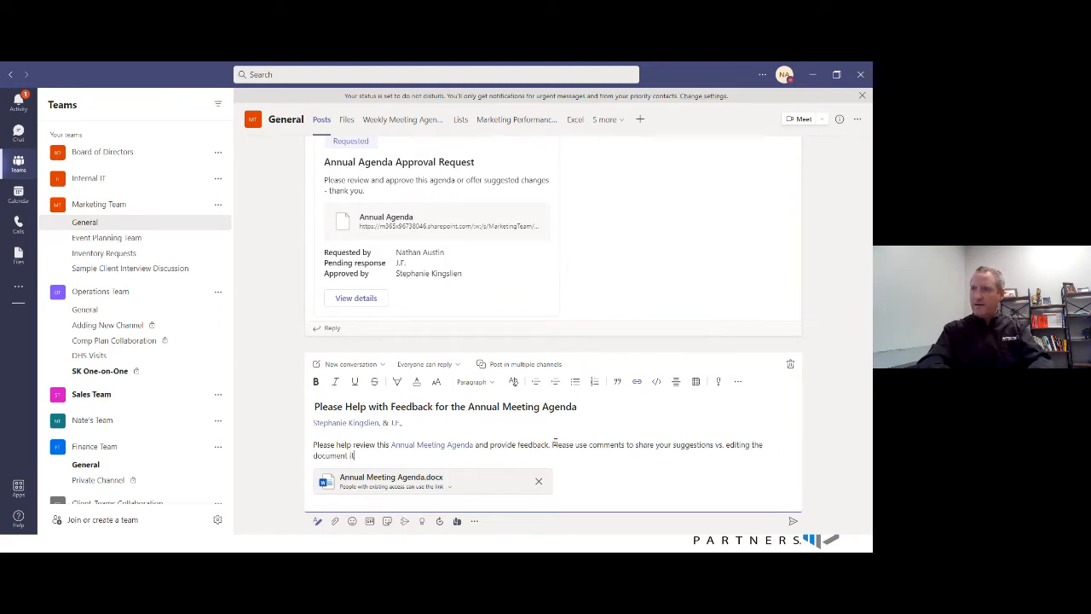
type("self.")
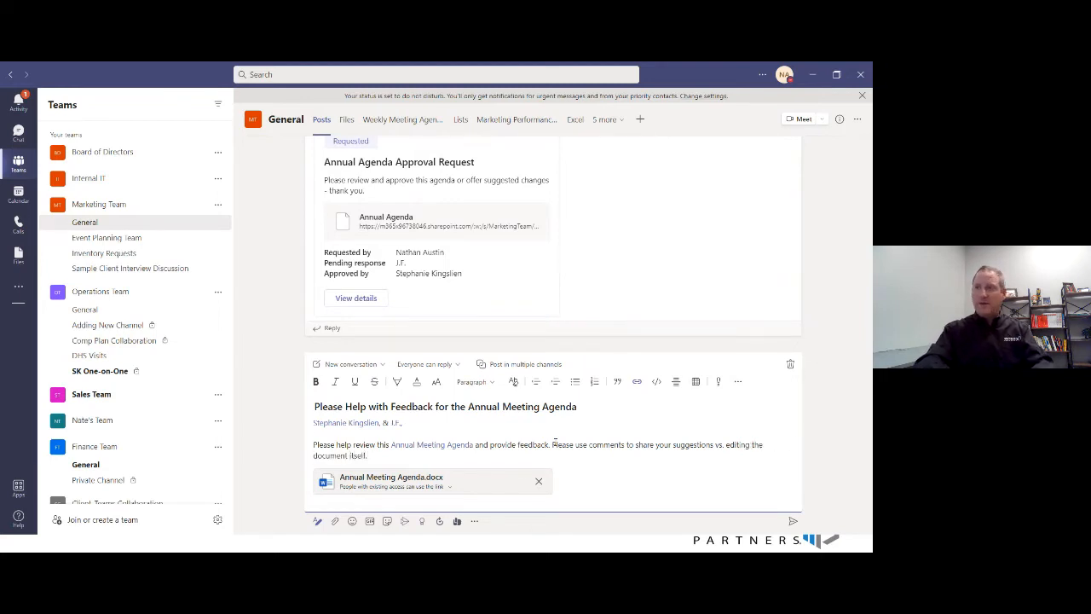
- Close the message with "Thank you," and the sender's first name, and post it to the channel
key("Return")
type("Thank you,")
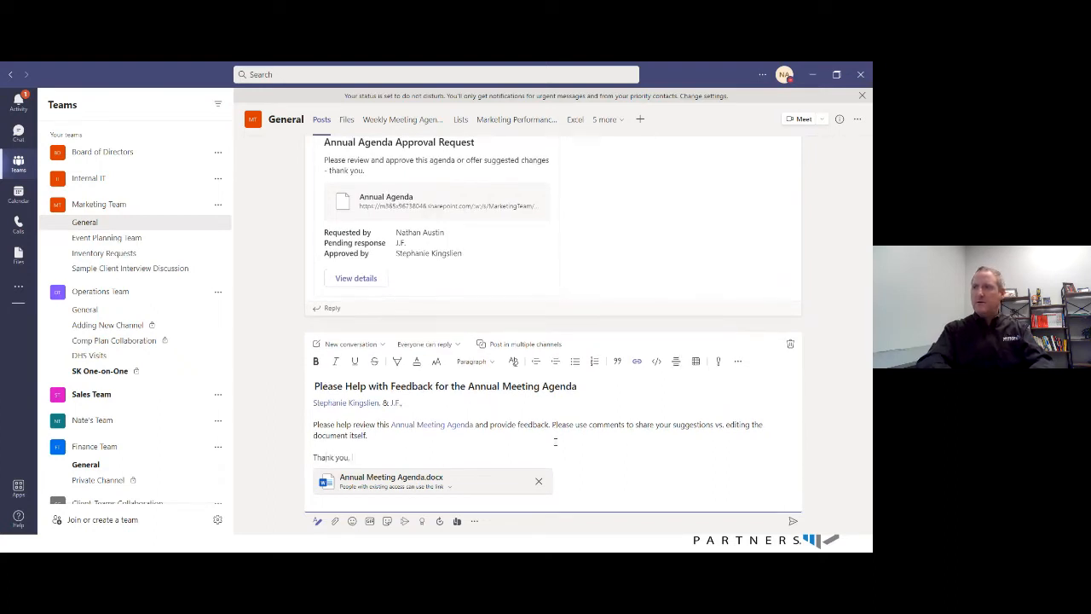
key("Return")
type("NBate")
key("BackSpace")
key("BackSpace")
key("BackSpace")
type("ate")
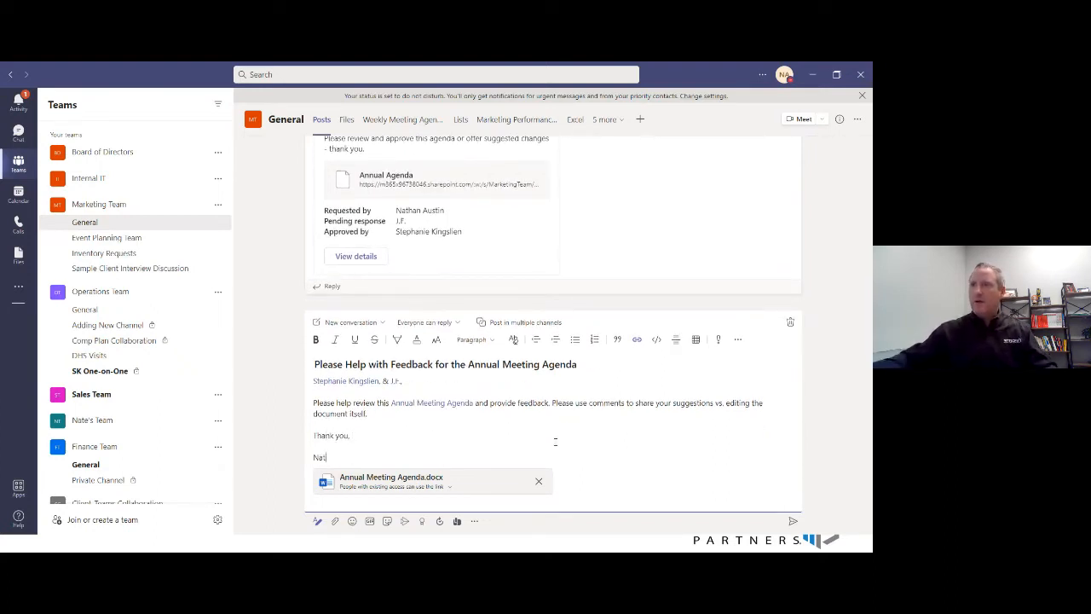
left_click(792, 523)
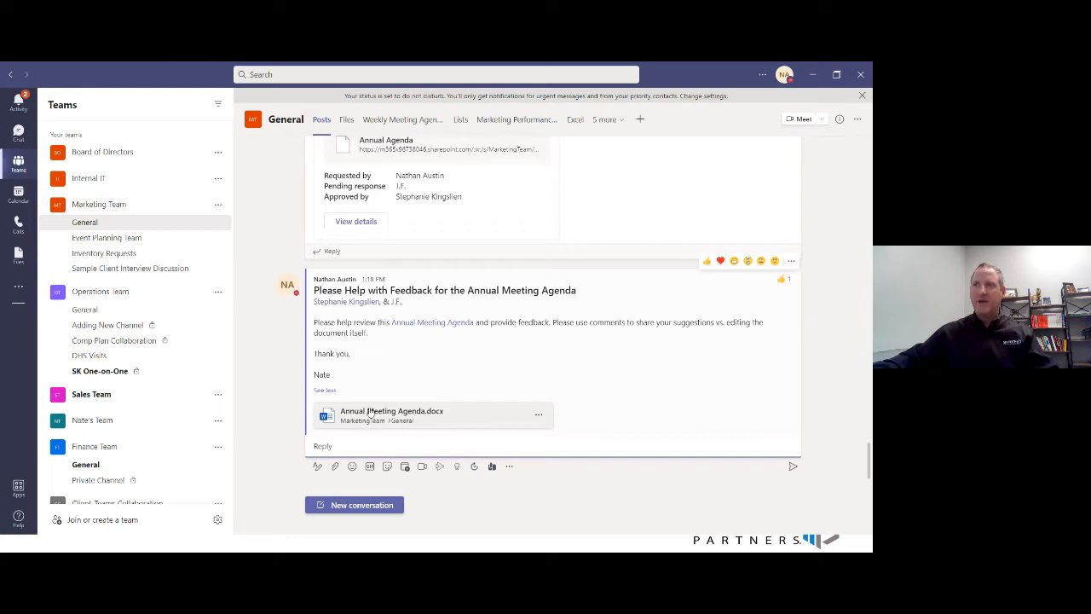
left_click(369, 413)
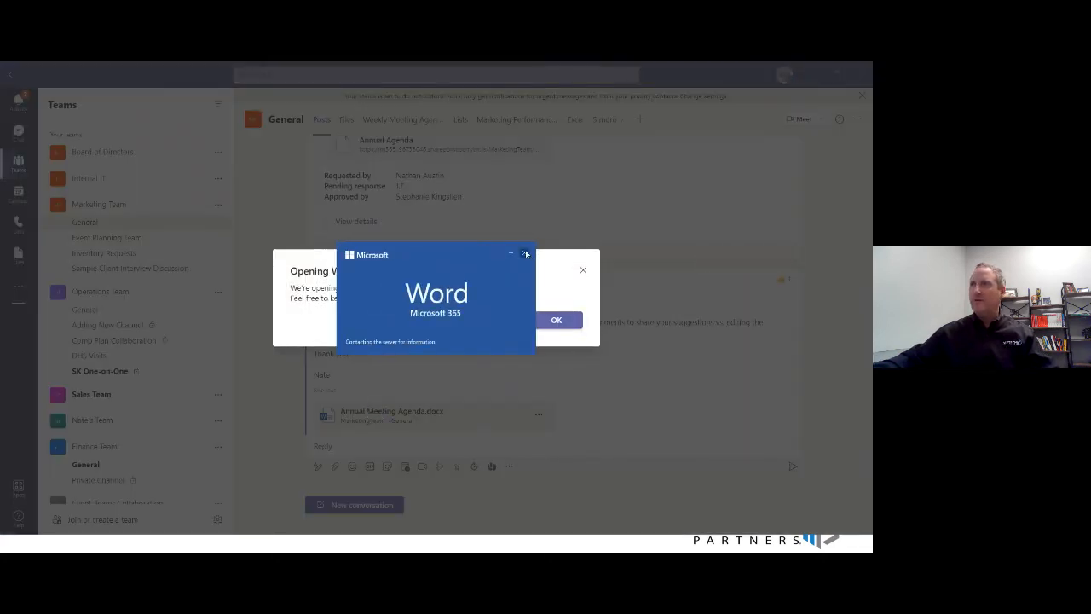
left_click(526, 253)
left_click(562, 320)
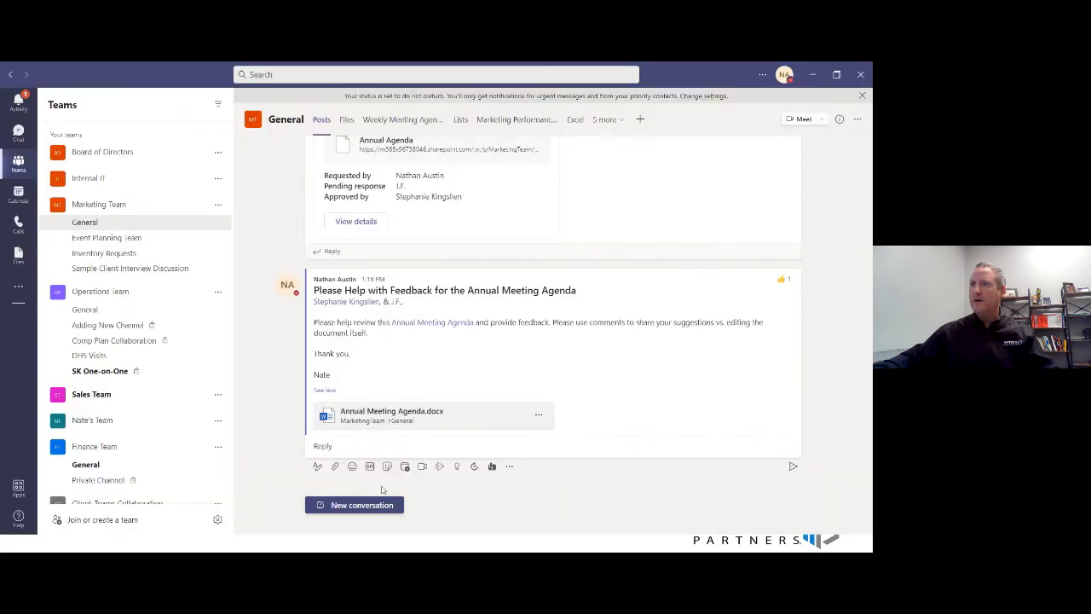
- Open the Annual Meeting Agenda.docx attachment of the posted message in the browser
left_click(537, 415)
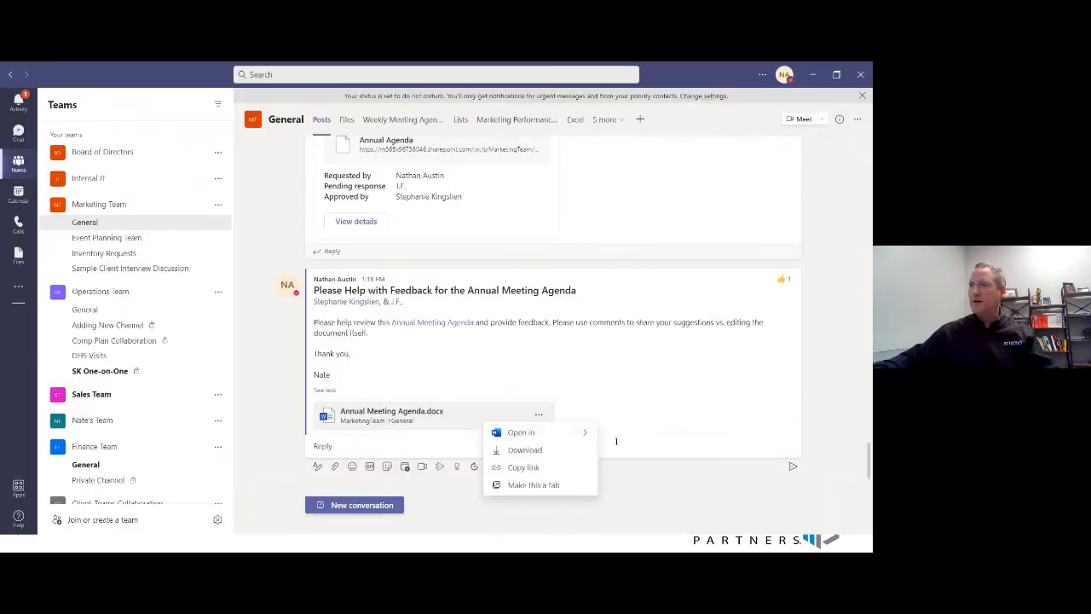
mouse_move(578, 435)
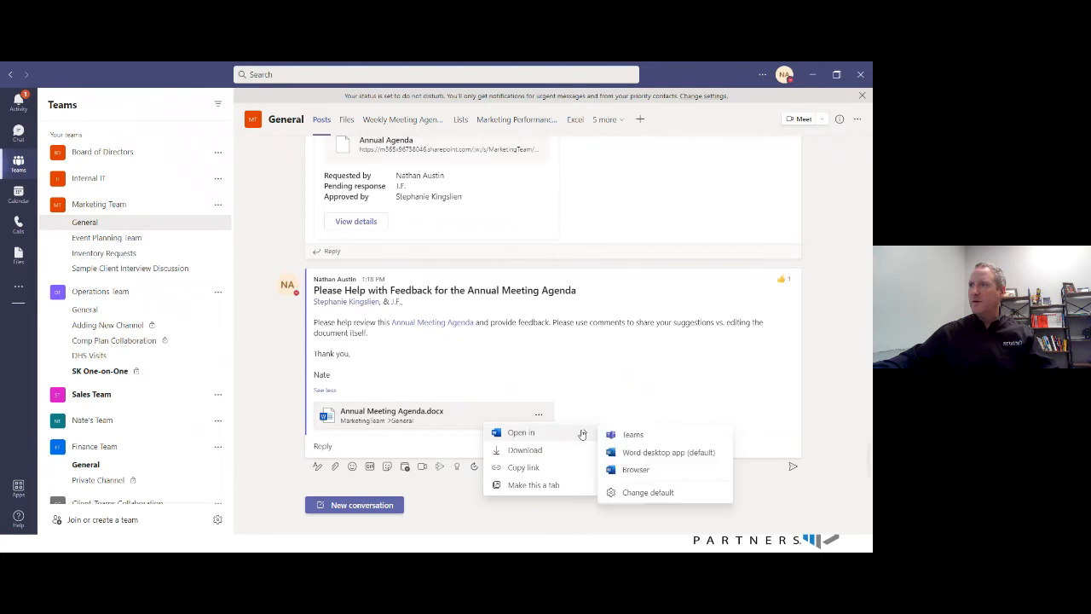
left_click(635, 472)
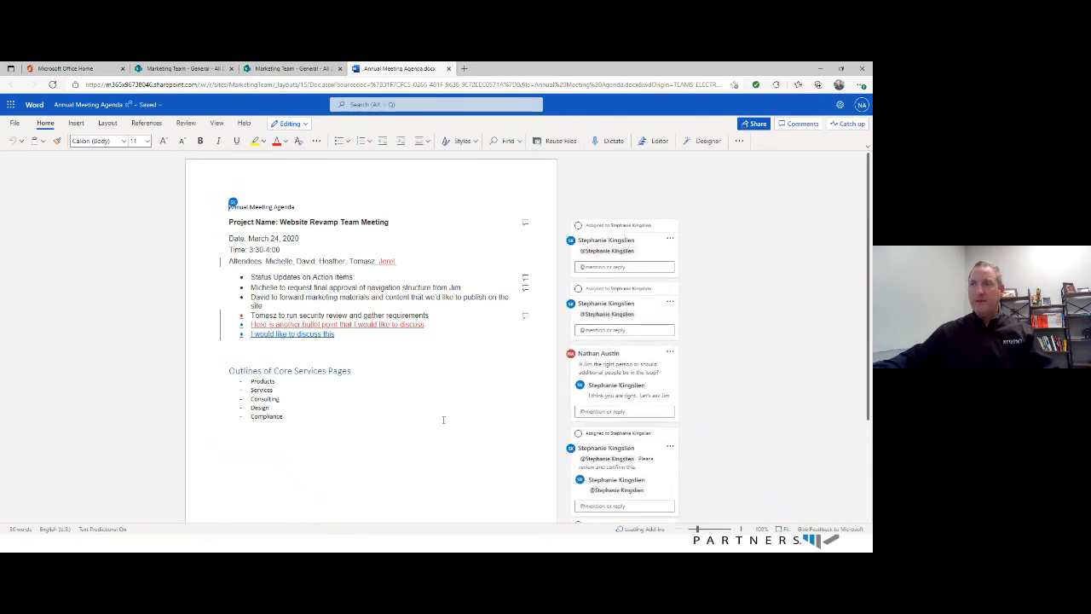
left_click(607, 353)
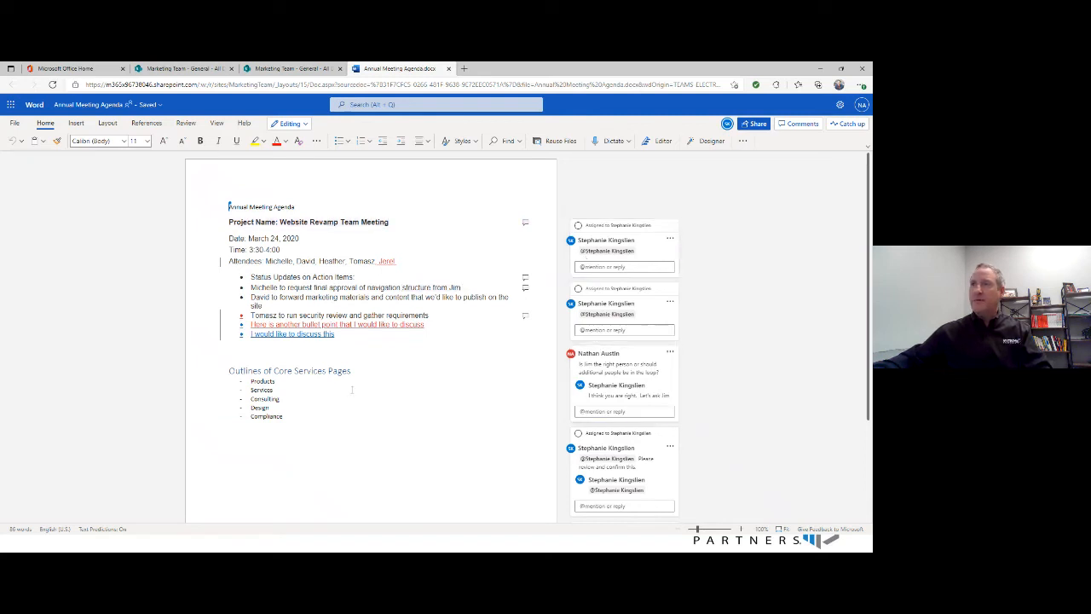
- Start a comment on the heading "Outlines of Core Services Pages" that mentions the first reviewing team member
left_click_drag(351, 372, 228, 371)
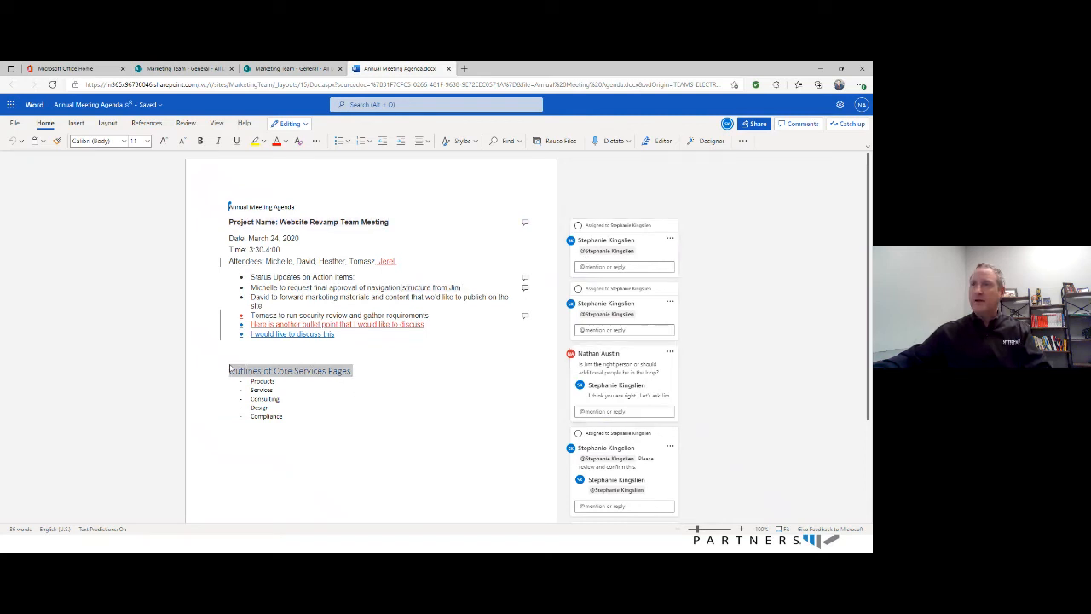
right_click(341, 375)
left_click(373, 345)
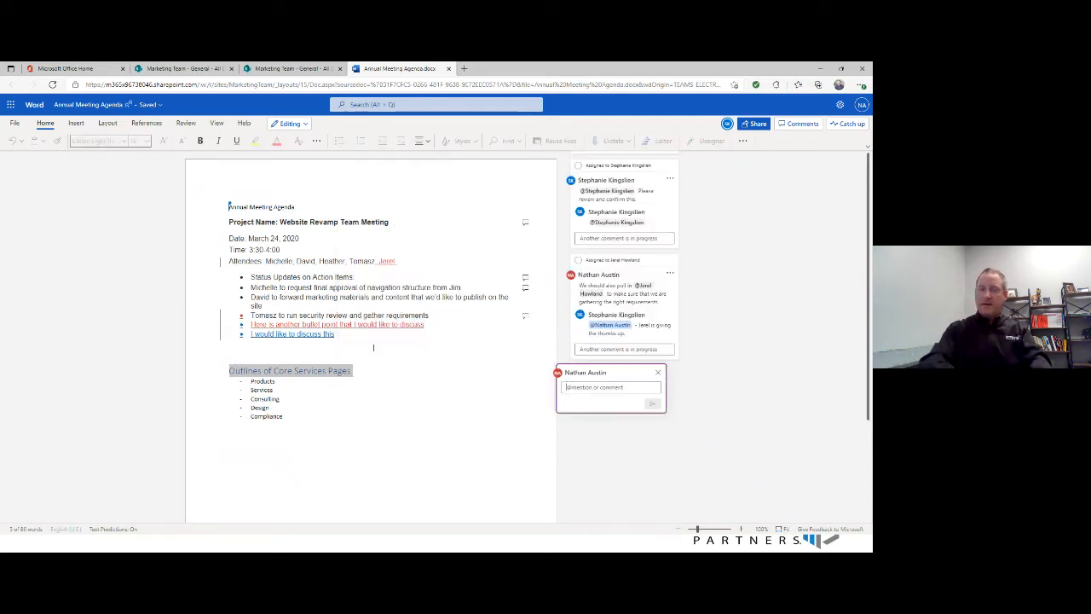
type("@s")
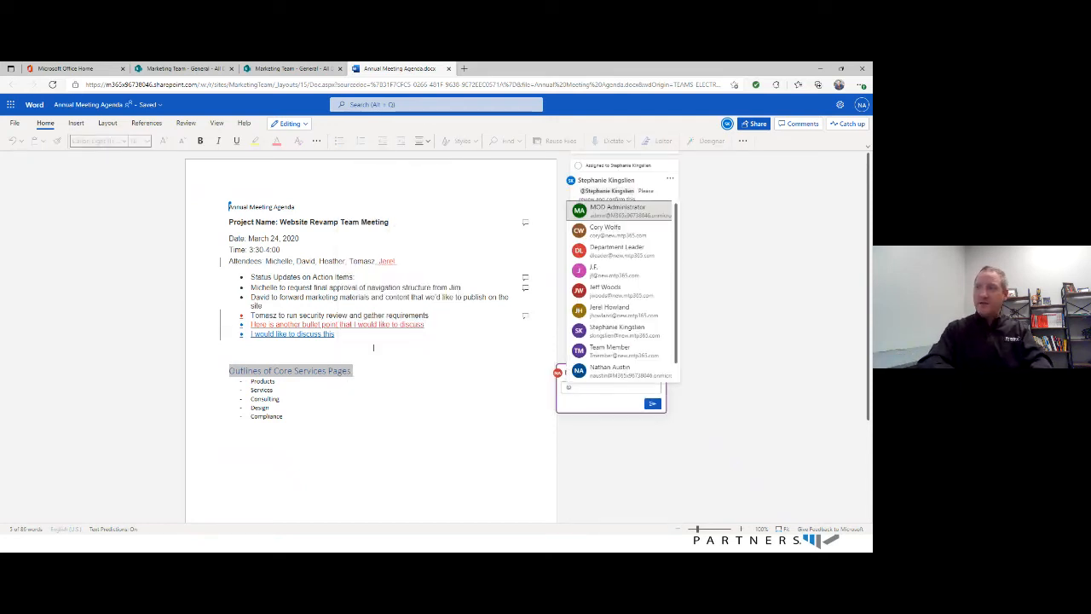
type("t")
key("Return")
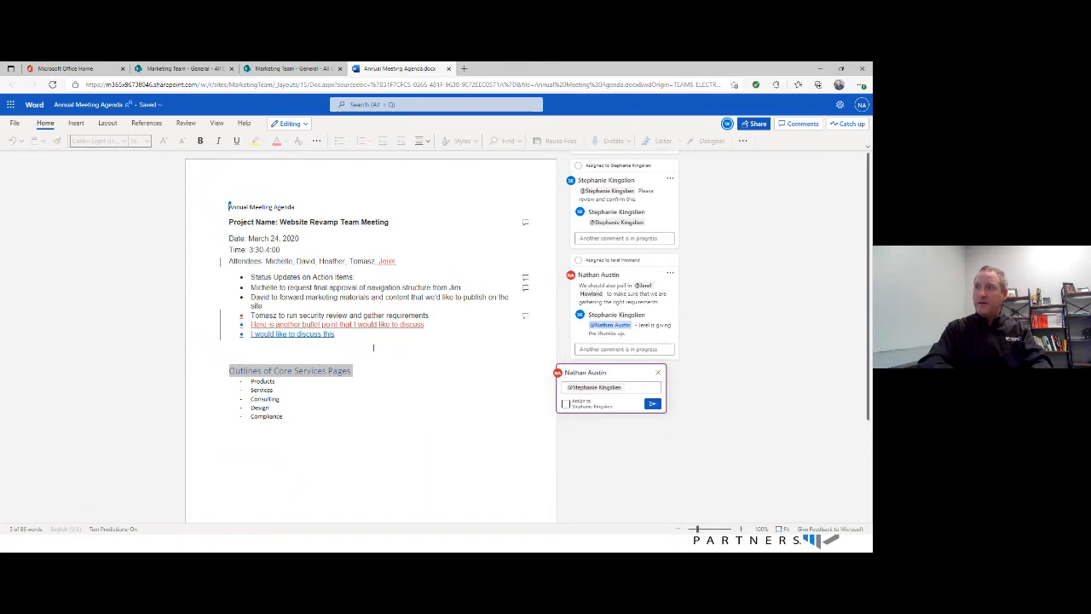
- Complete the comment with "- Could you please review this outline in particular? Thanks" after the mention and post it
type("- Could you")
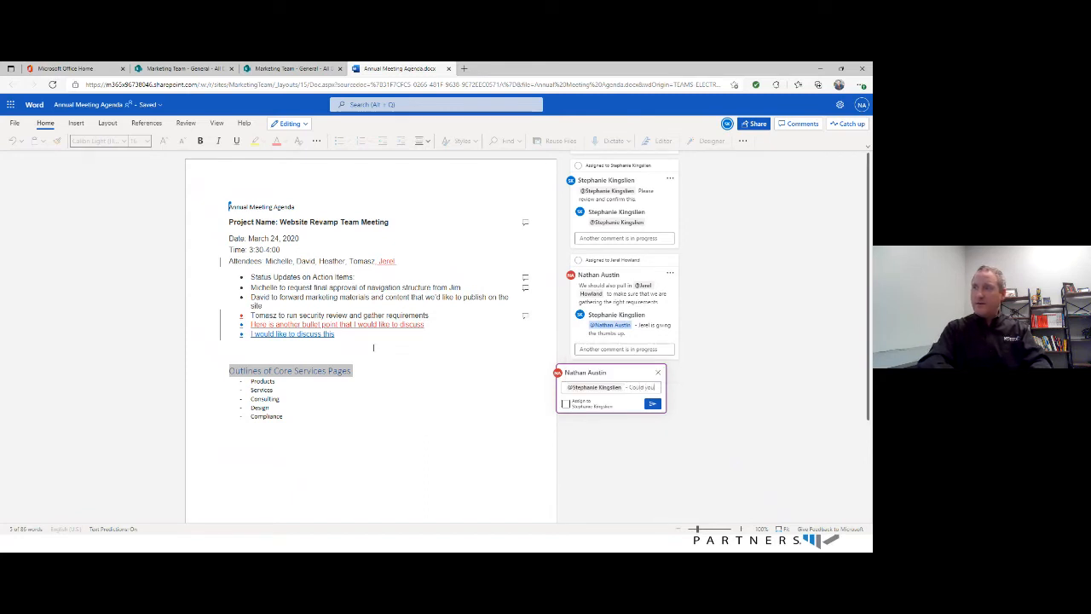
type(" please r")
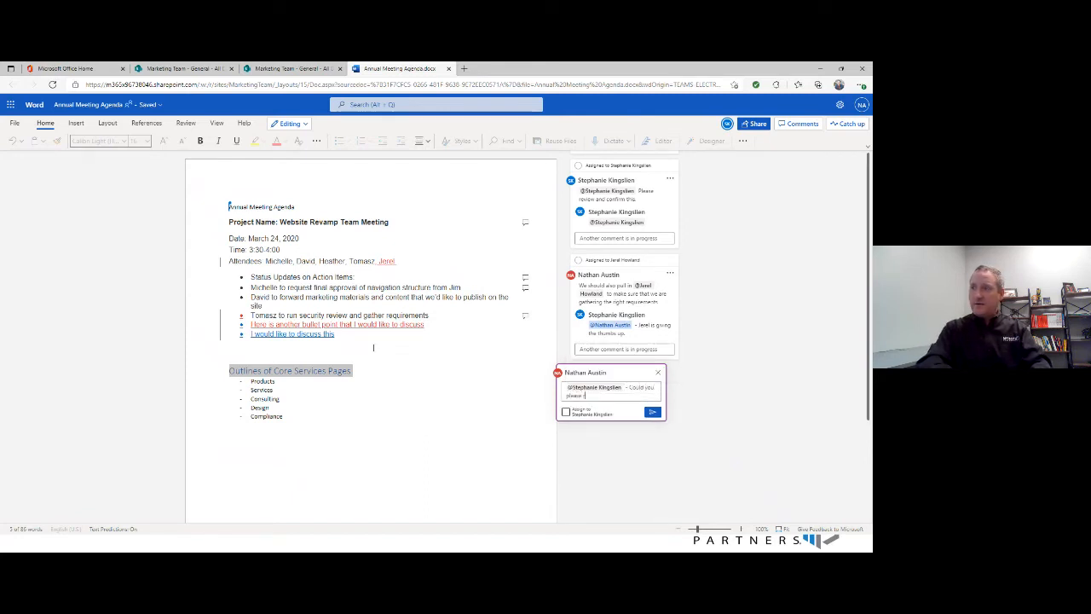
type("eview this outline in")
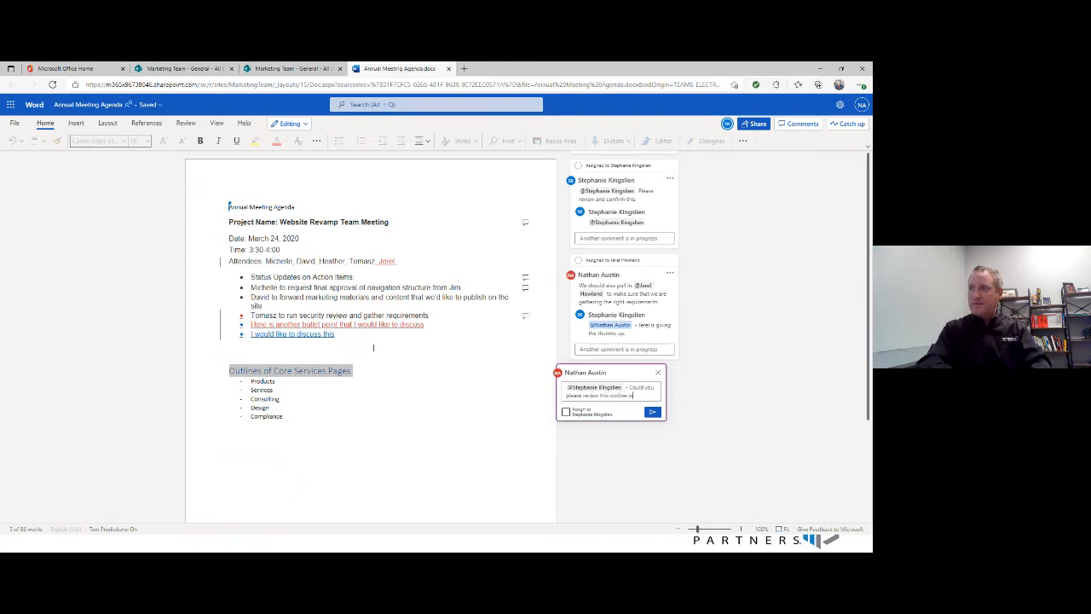
type(" particular")
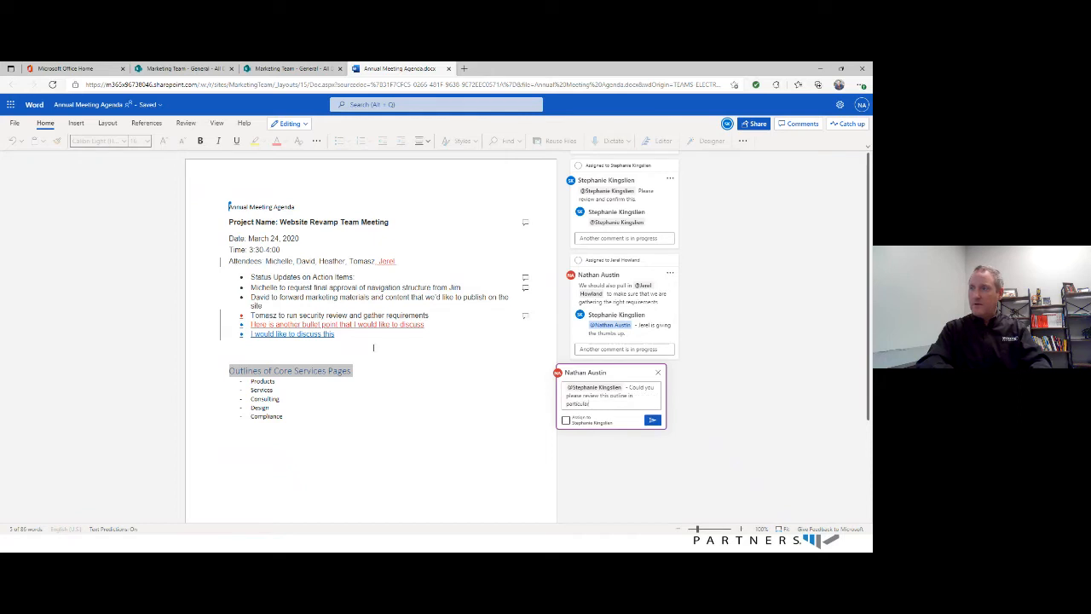
type("? Thanks")
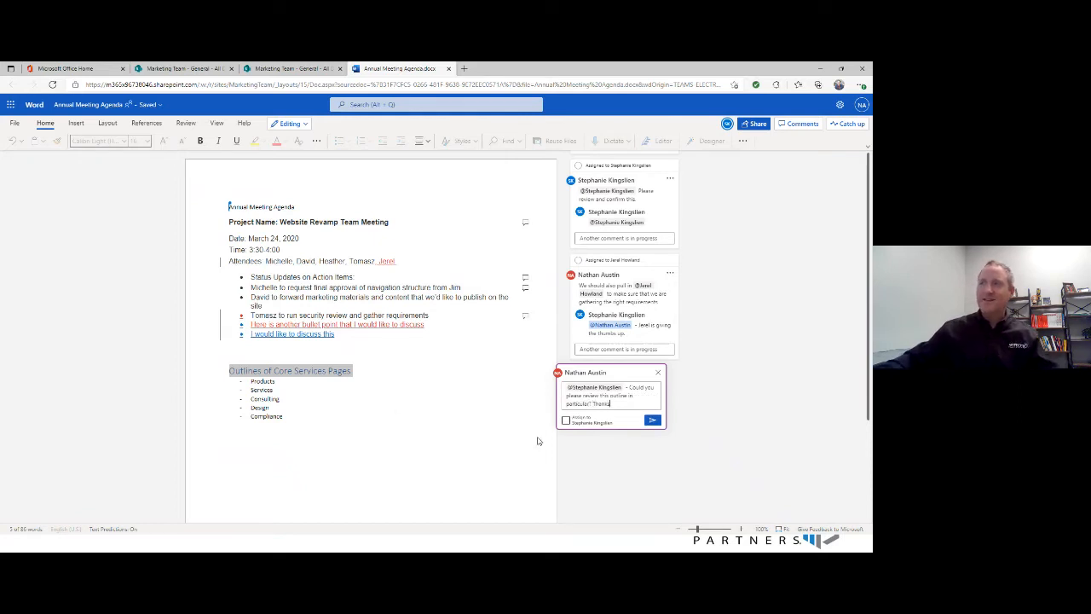
left_click(565, 420)
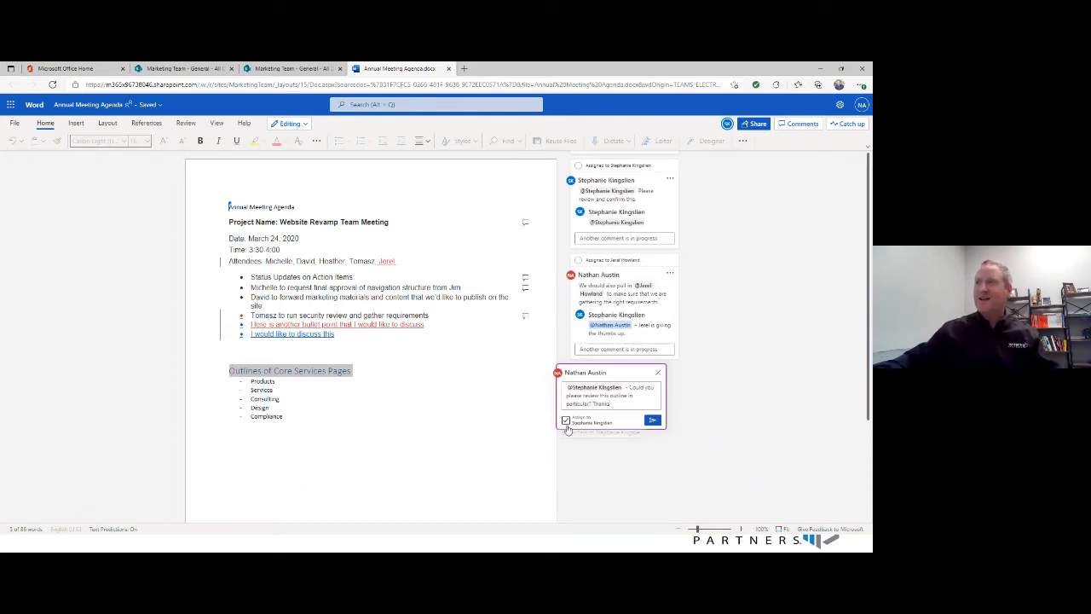
left_click(652, 419)
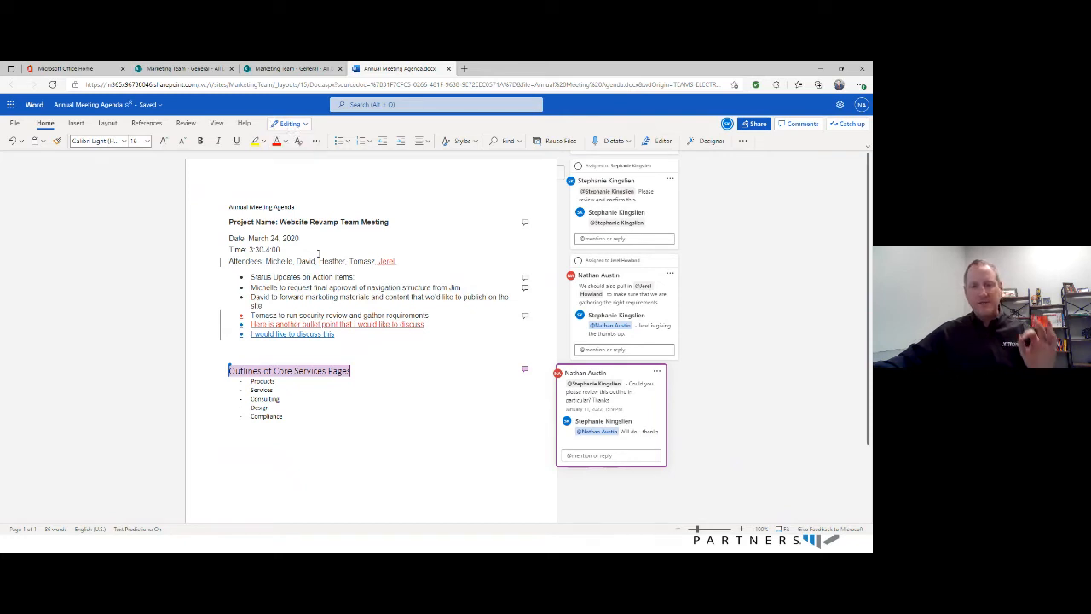
- Switch the document to Reviewing mode and suggest deleting the "Compliance" item under Outlines of Core Services Pages
left_click(305, 125)
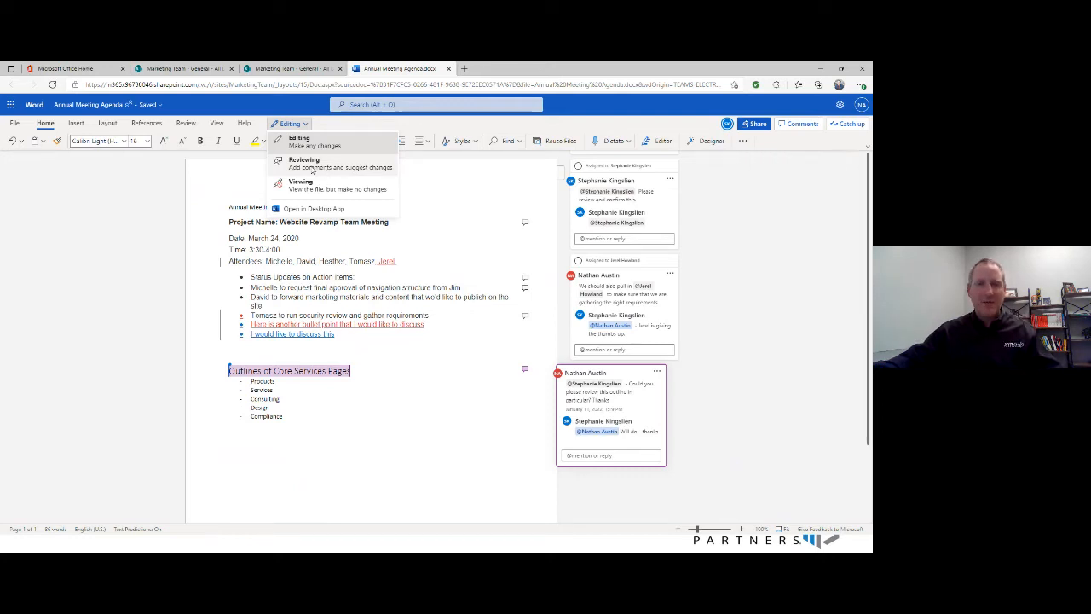
left_click(312, 170)
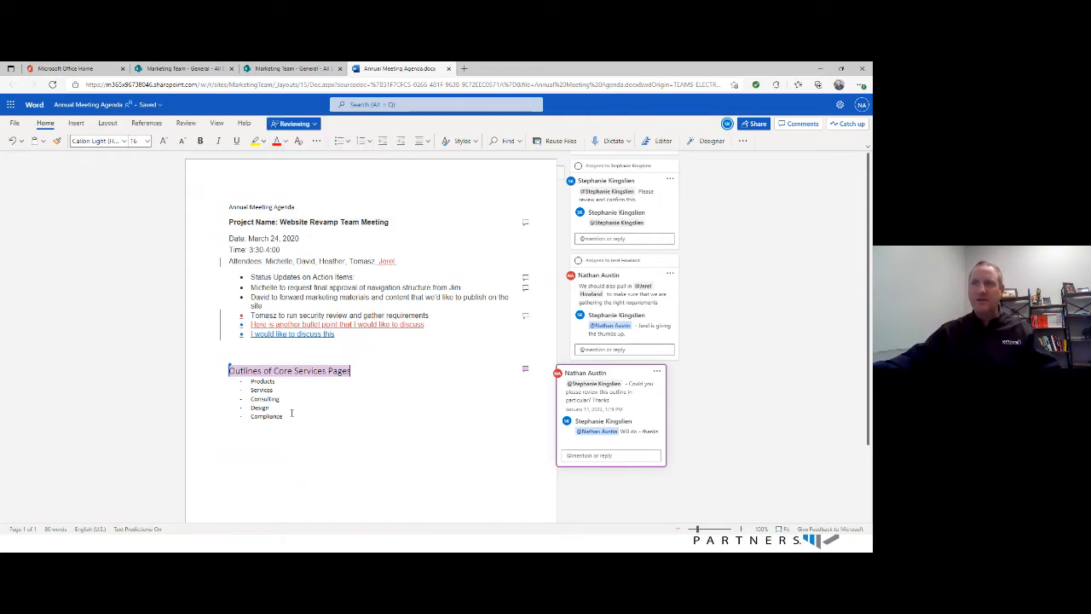
left_click_drag(287, 417, 252, 422)
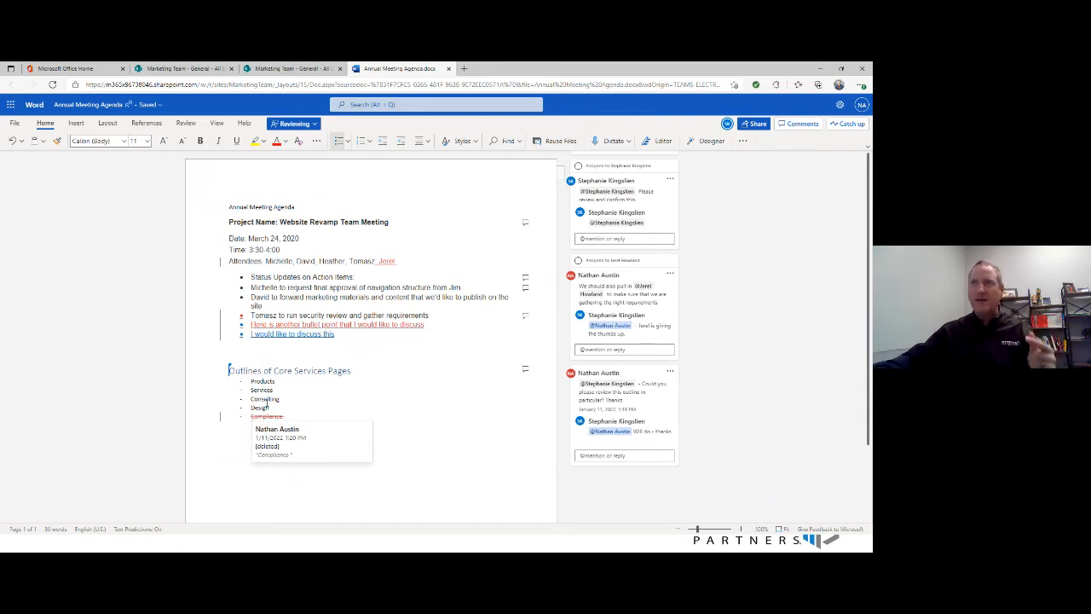
- Switch the document to Viewing mode and return it to browser editing
left_click(315, 124)
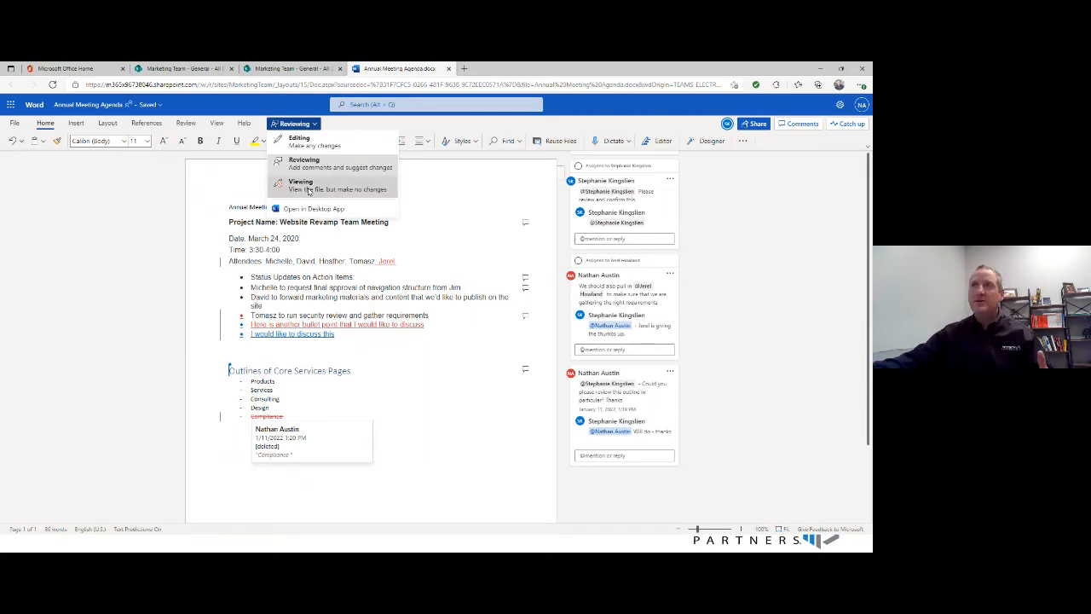
left_click(310, 188)
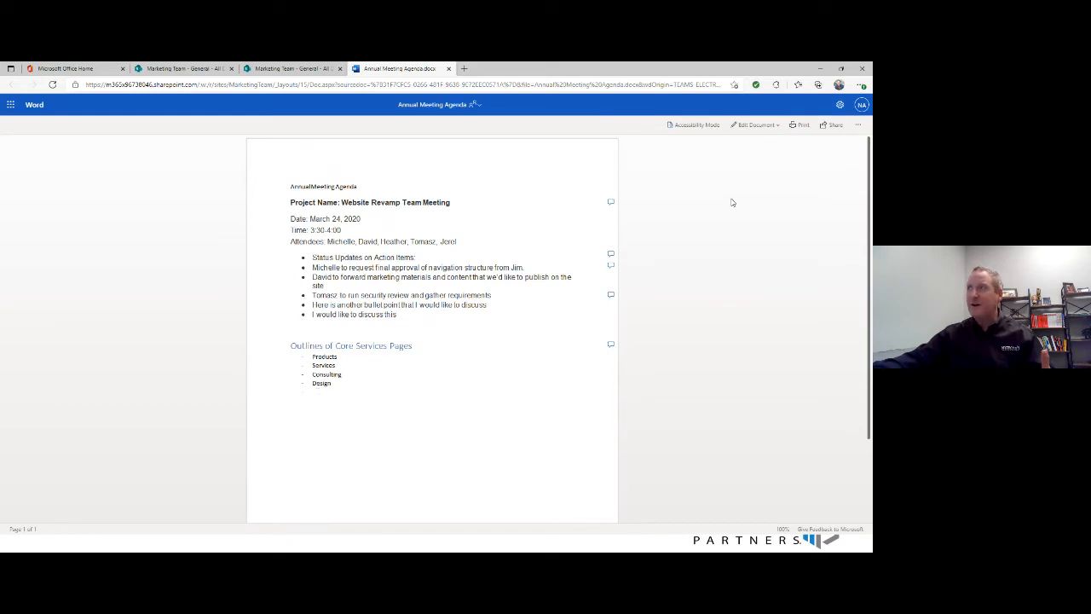
left_click(762, 125)
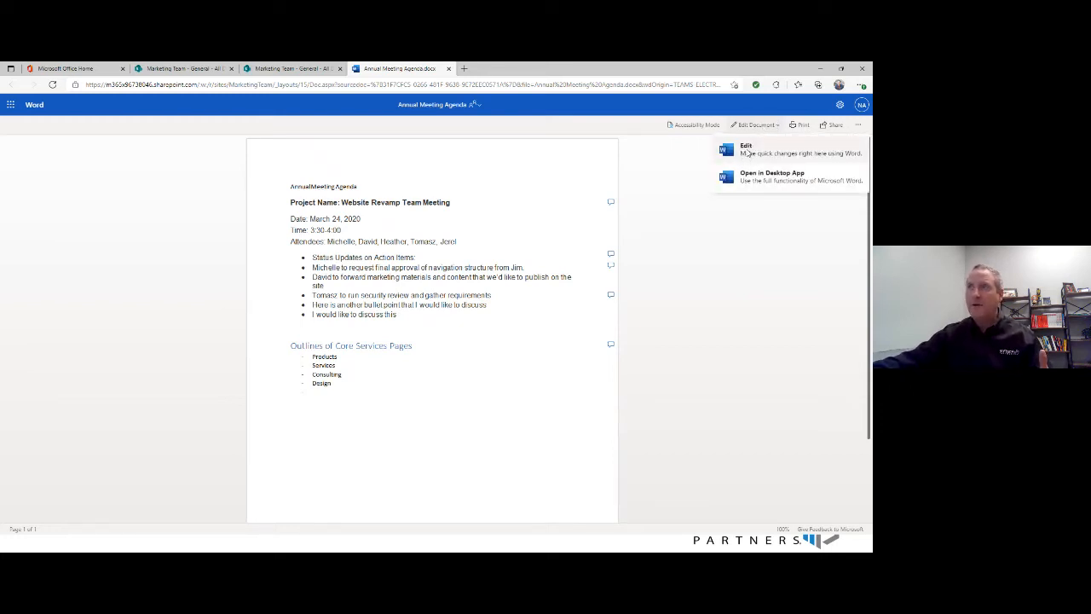
left_click(747, 152)
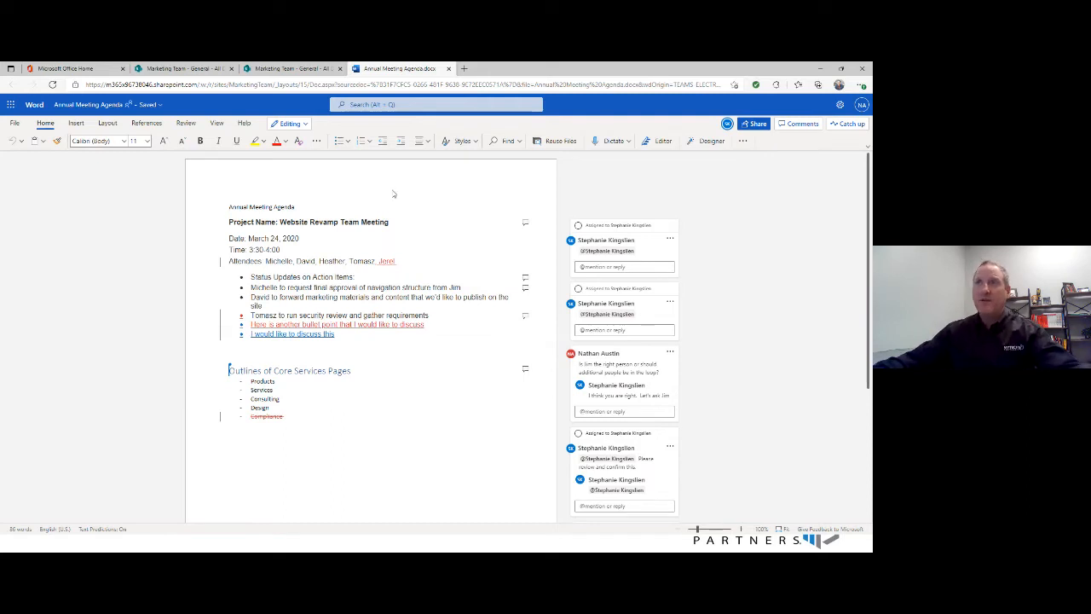
- Switch to the SharePoint General folder, dismiss the copied-link dialog and open the version history of Annual Meeting Agenda.docx
left_click(295, 72)
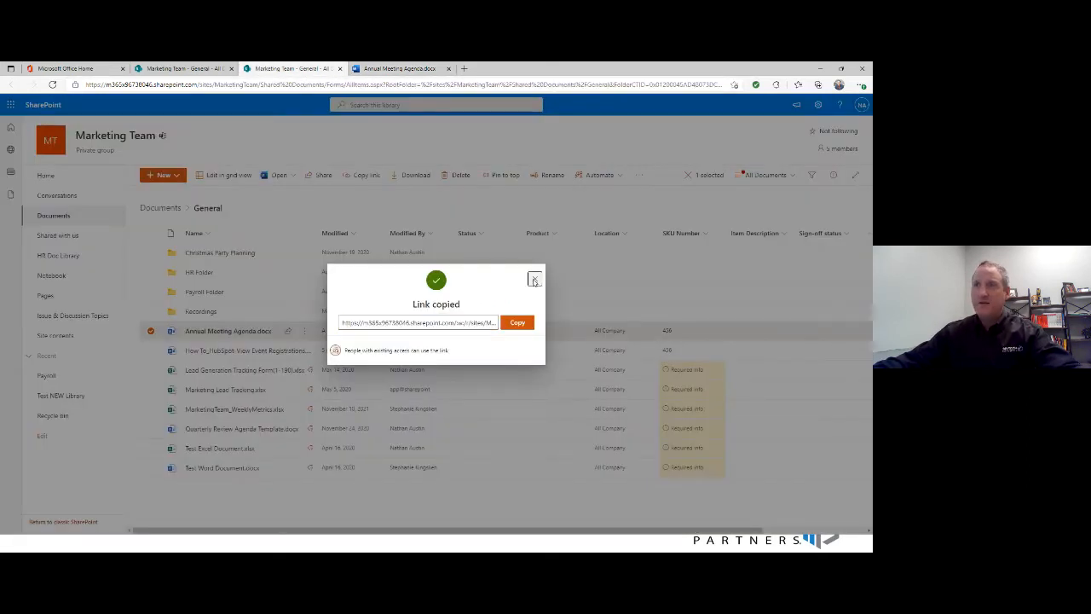
left_click(534, 280)
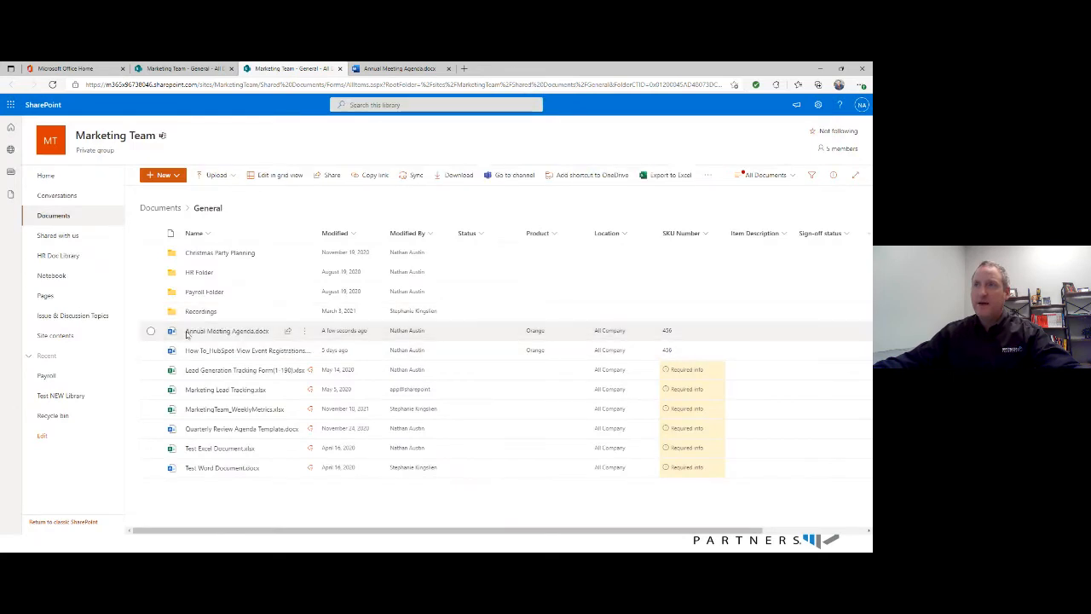
left_click(305, 333)
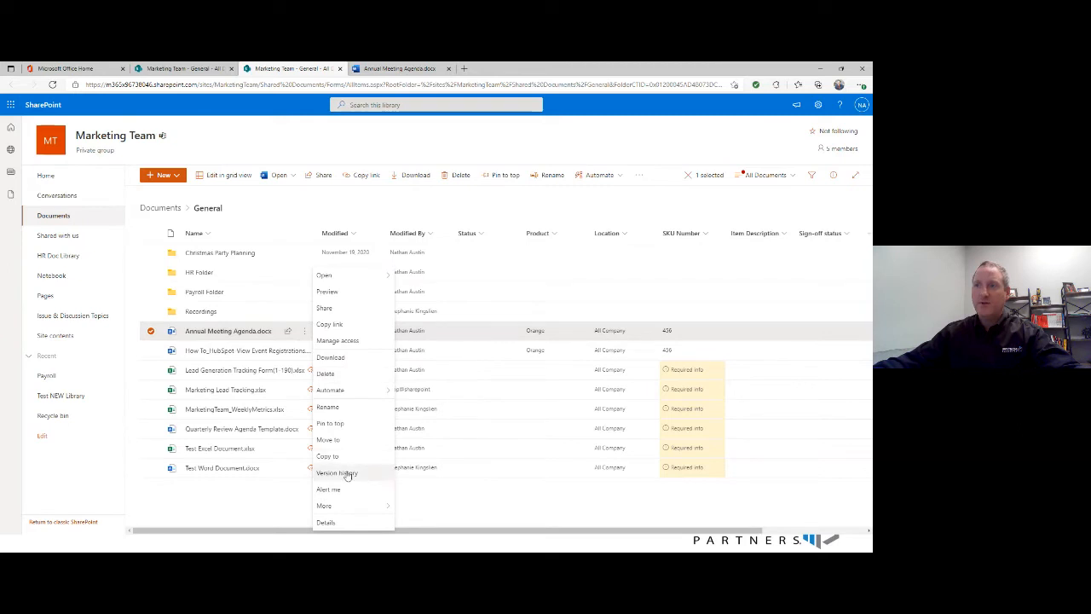
mouse_move(249, 335)
left_click(338, 473)
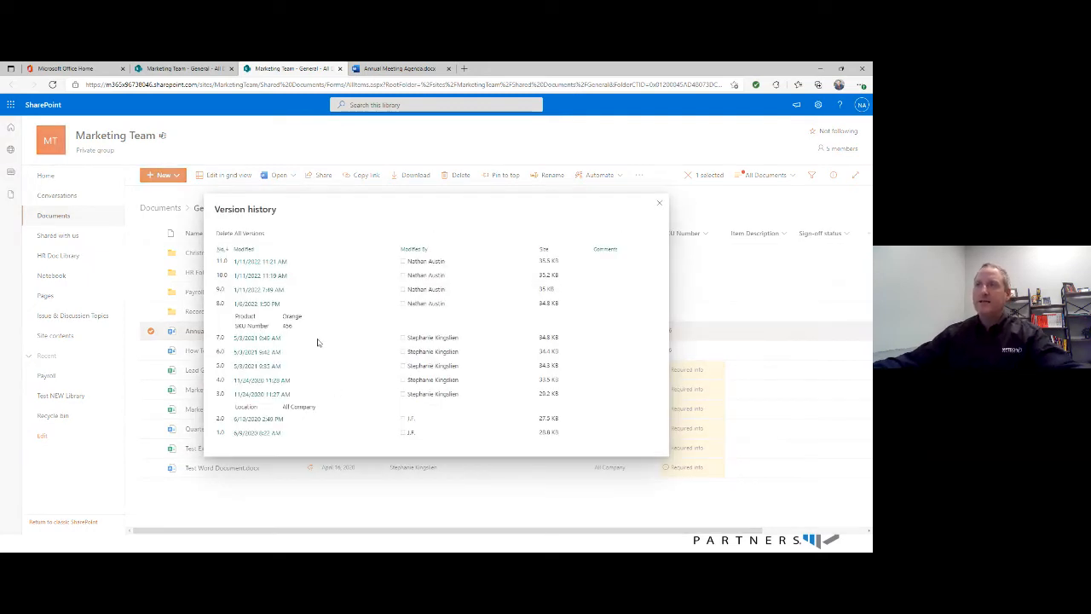
- Look over the listed versions, show the actions available for version 9.0, and close the version history
mouse_move(264, 433)
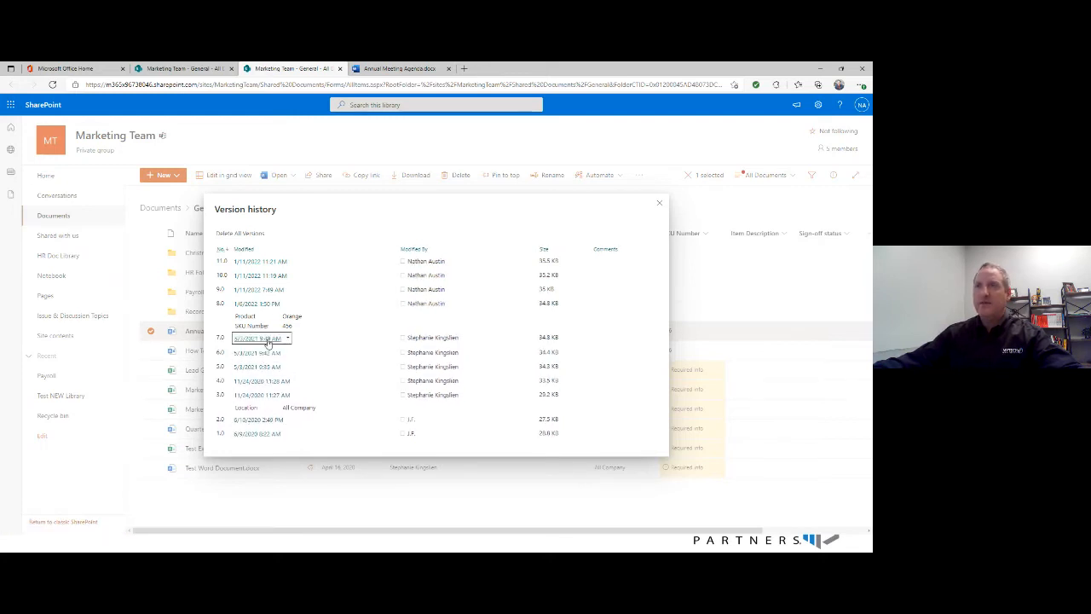
mouse_move(268, 275)
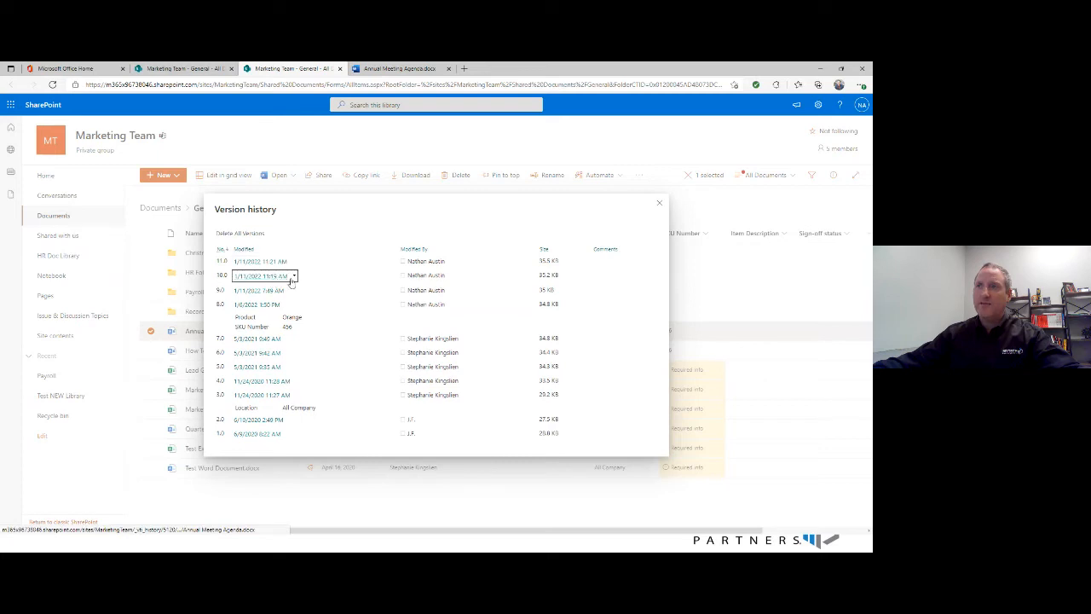
left_click(293, 290)
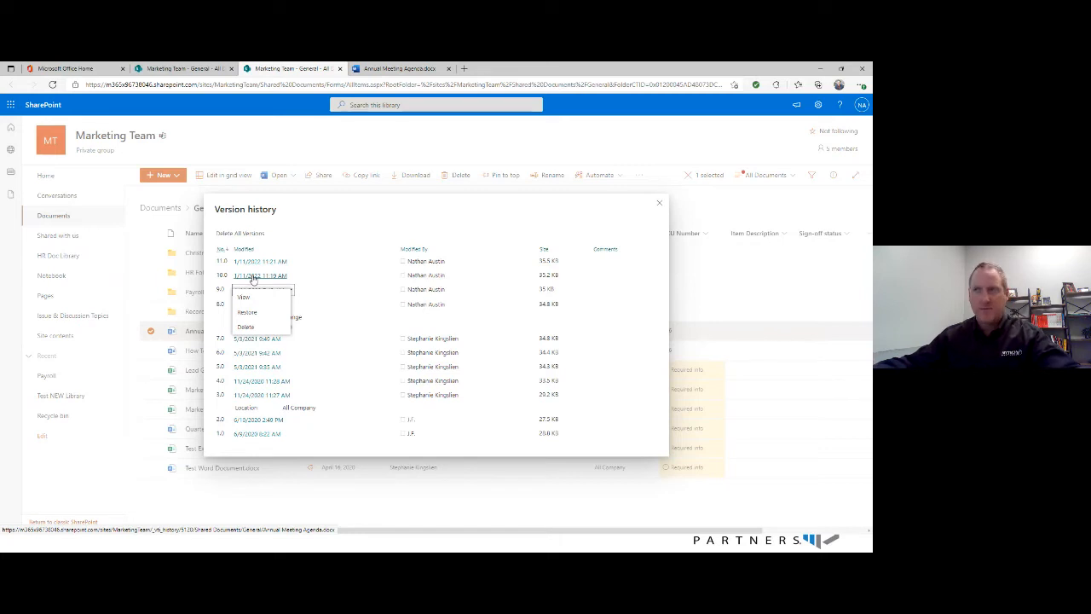
left_click(253, 279)
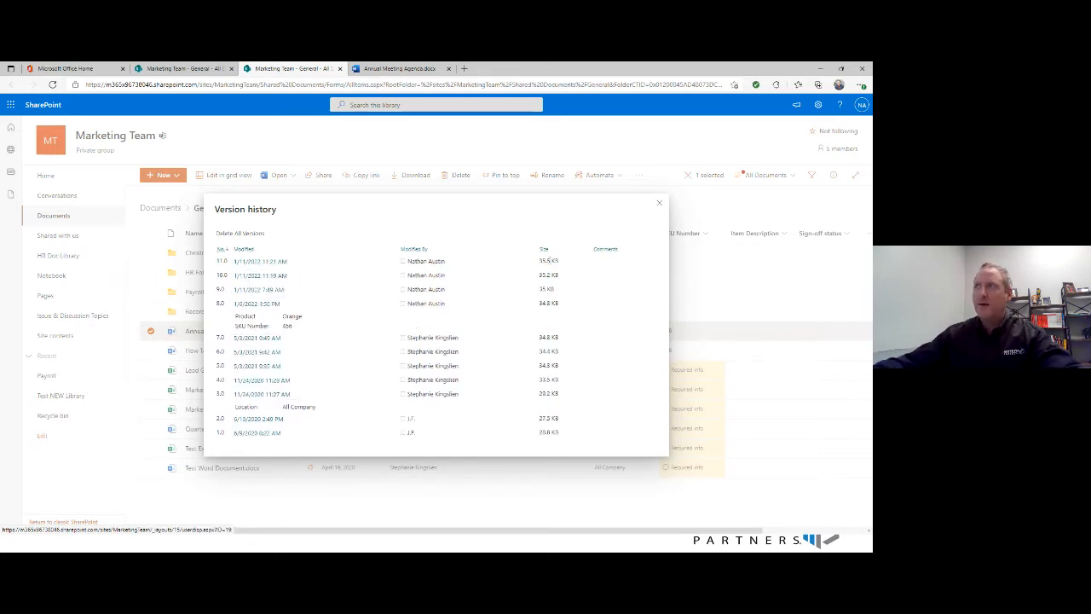
left_click(661, 207)
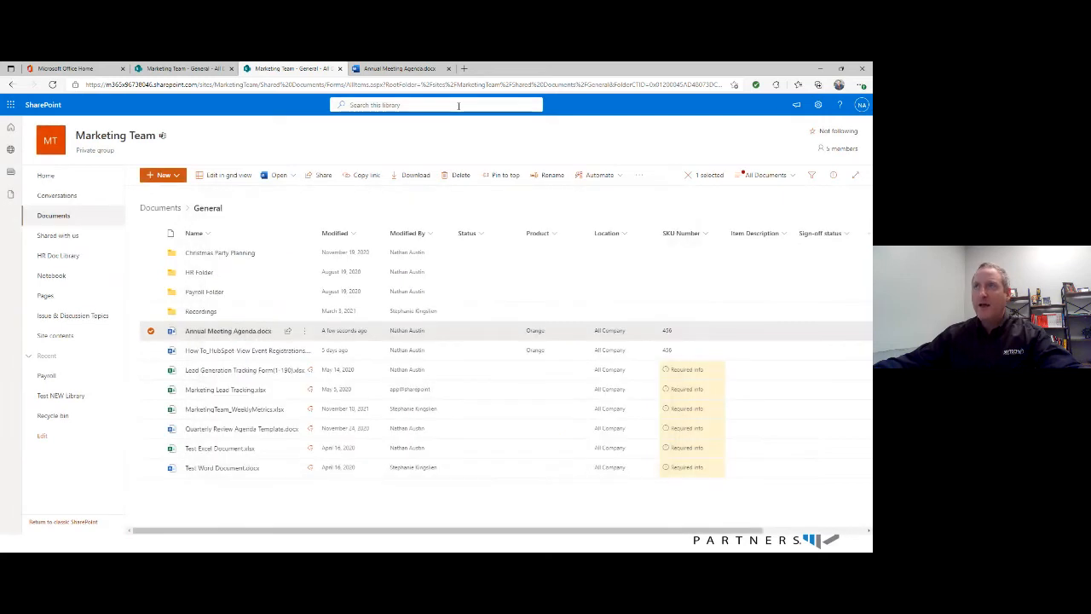
- Return to Annual Meeting Agenda.docx in Word and open its version history from the file information
left_click(397, 68)
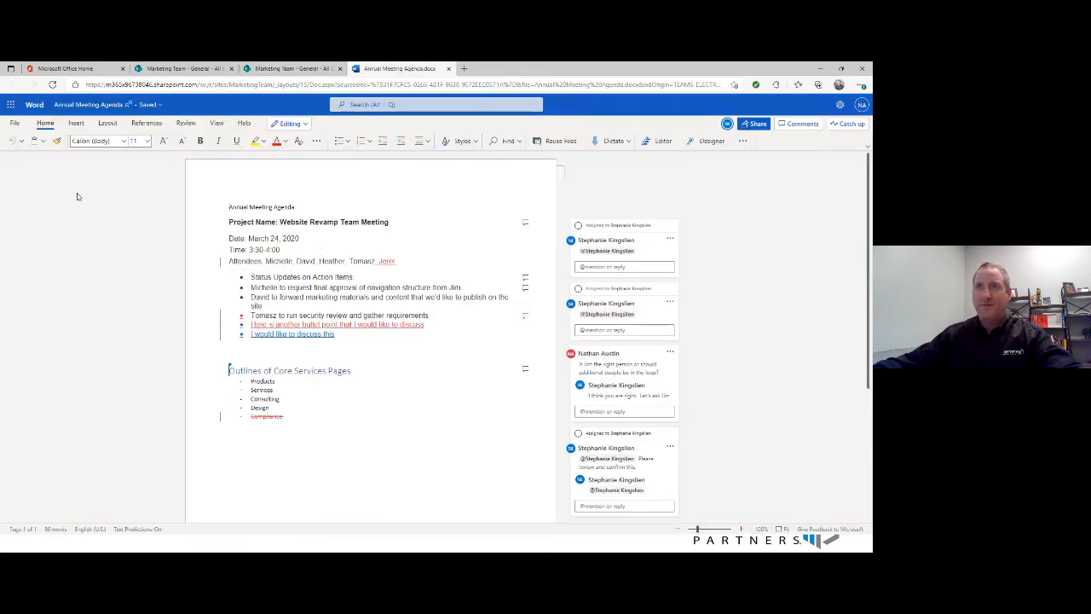
left_click(14, 124)
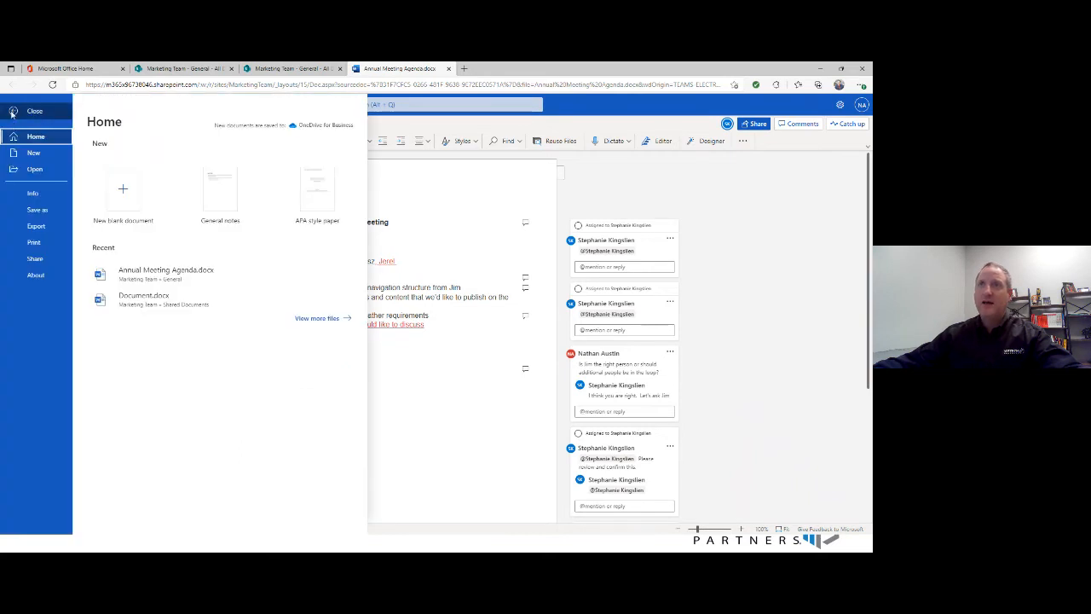
left_click(14, 112)
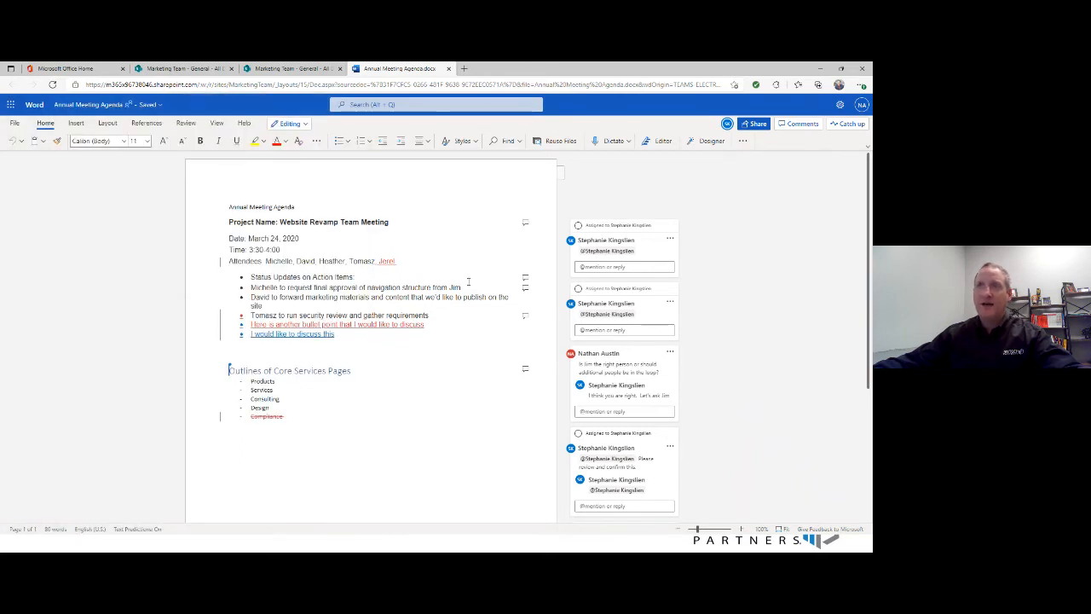
left_click(14, 123)
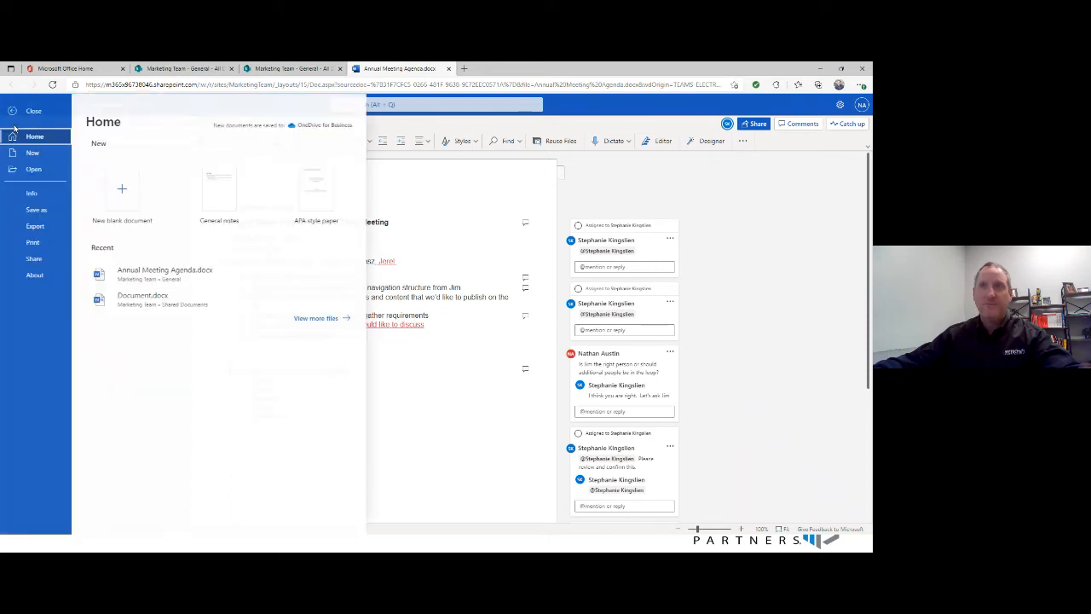
left_click(28, 197)
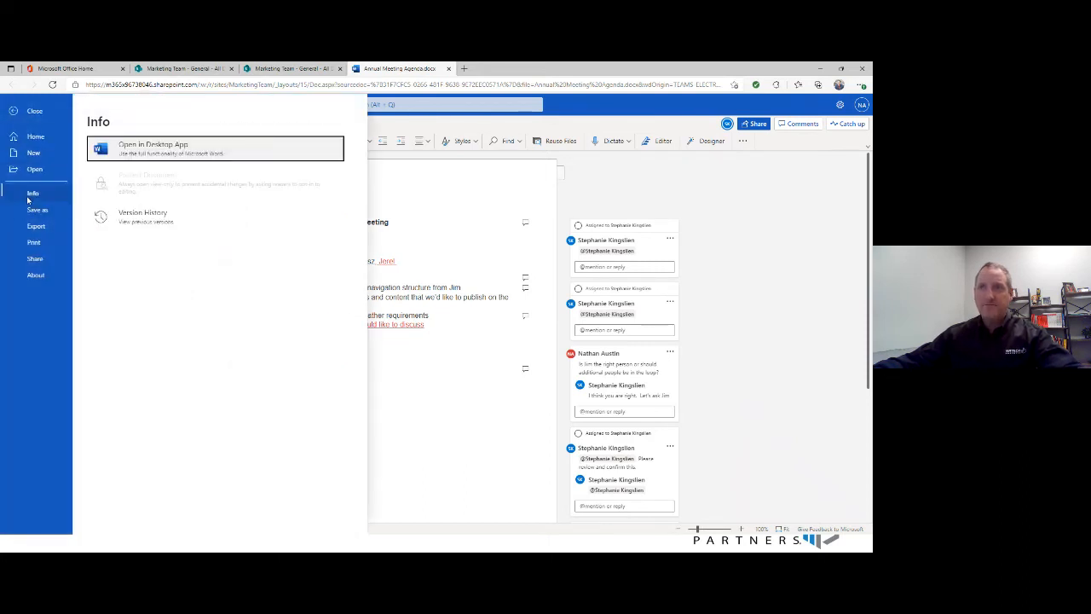
left_click(139, 220)
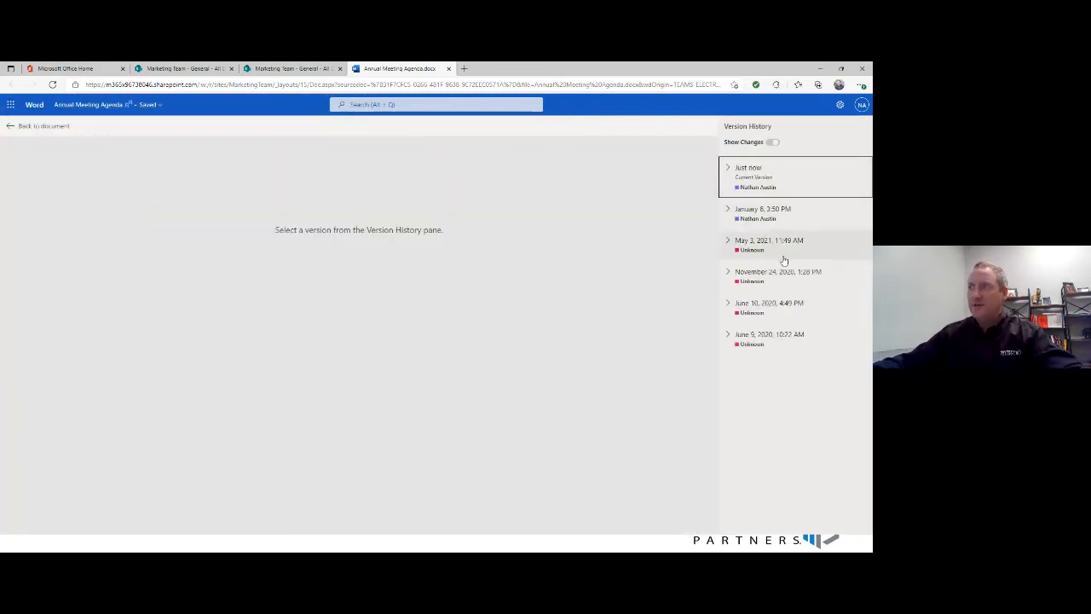
- Examine the June 9, June 10 and November 24, 2020 and May 3, 2021 versions in turn with Show Changes turned on
left_click(755, 343)
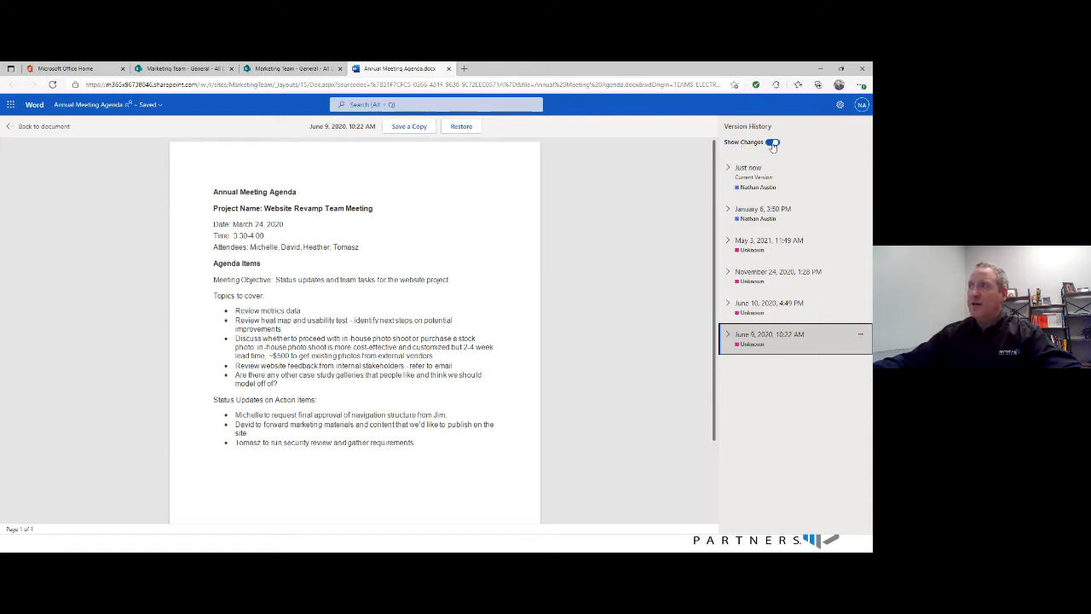
left_click(773, 142)
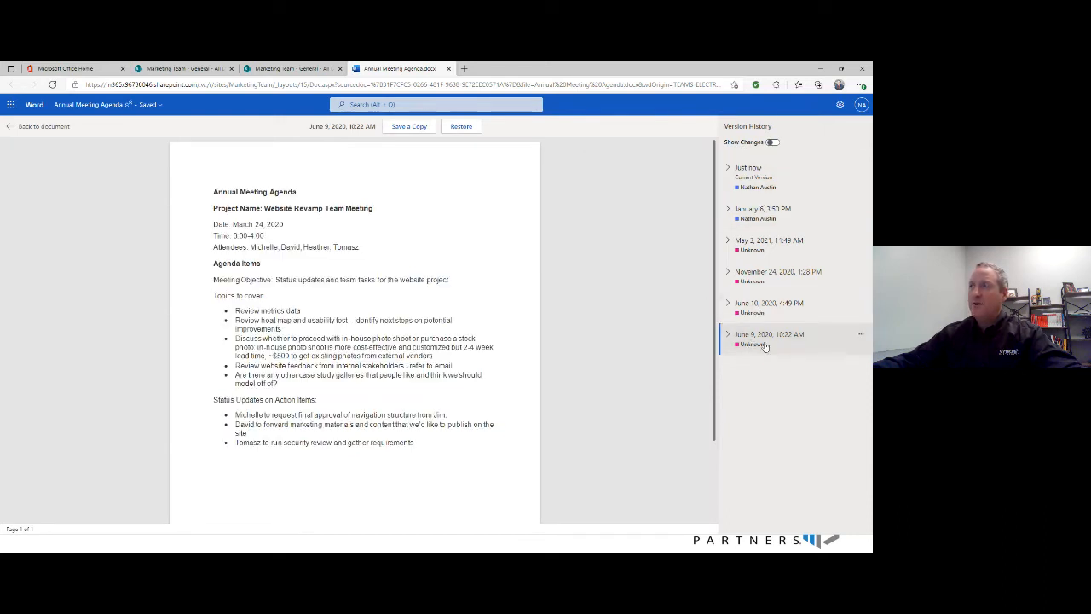
left_click(773, 143)
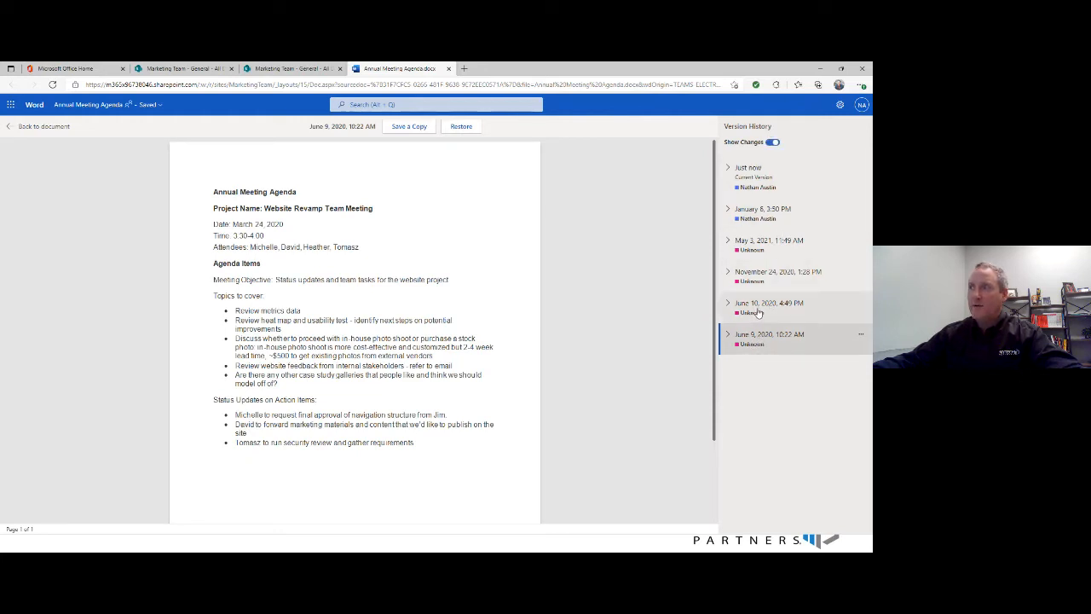
left_click(757, 313)
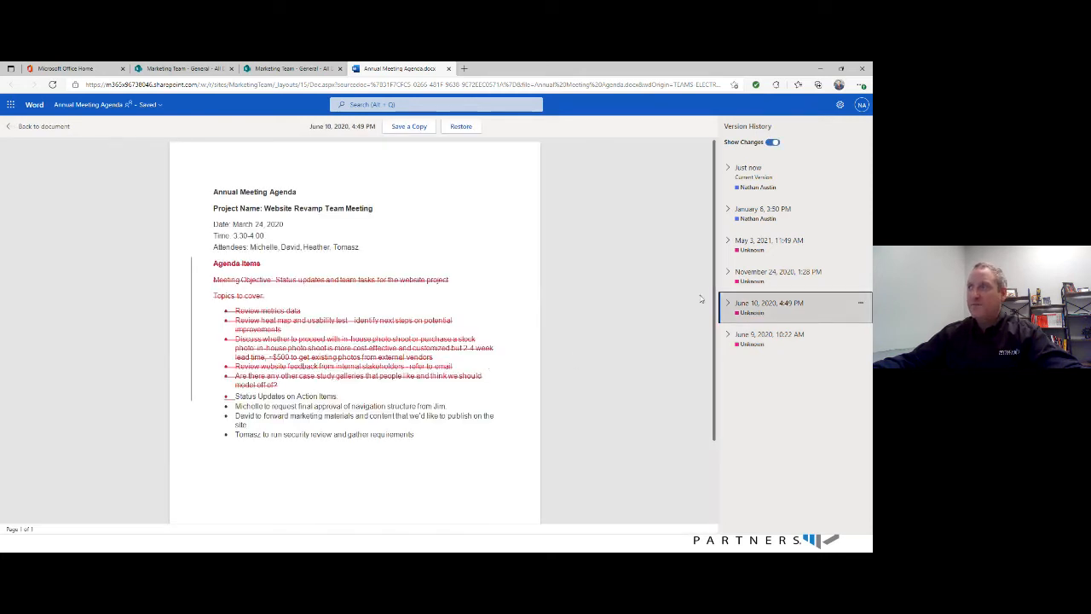
left_click(754, 280)
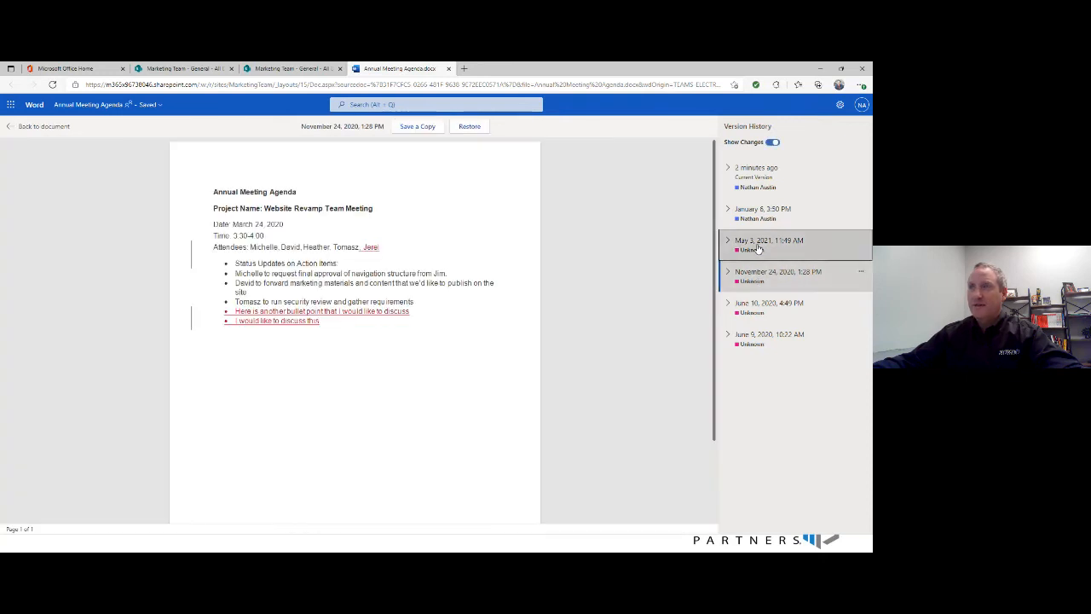
left_click(758, 248)
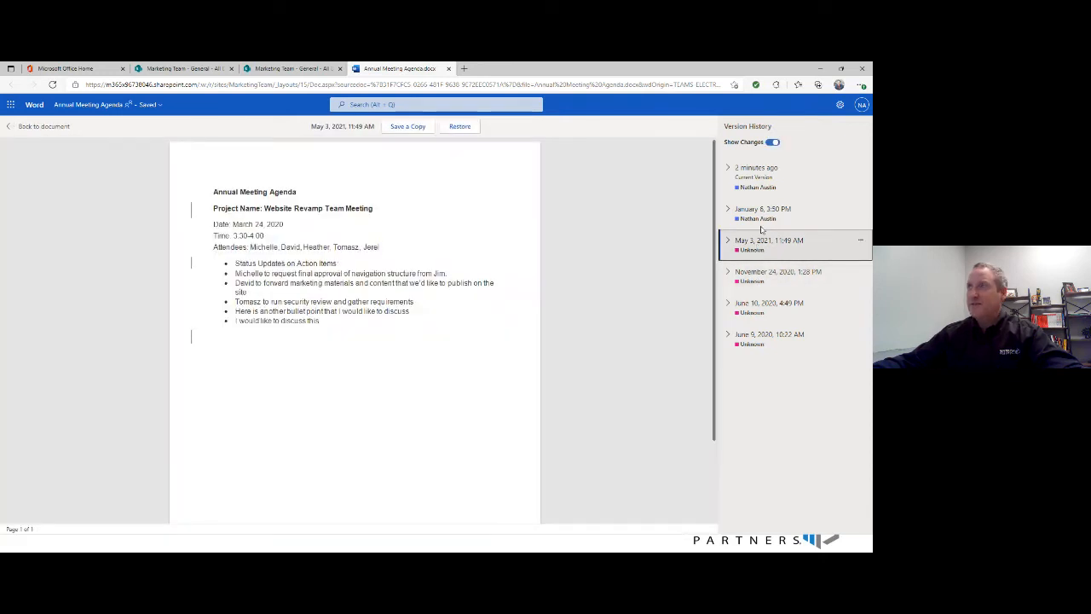
- Compare the January 6, 3:50 PM version with the current version, viewing each with its changes shown
left_click(763, 219)
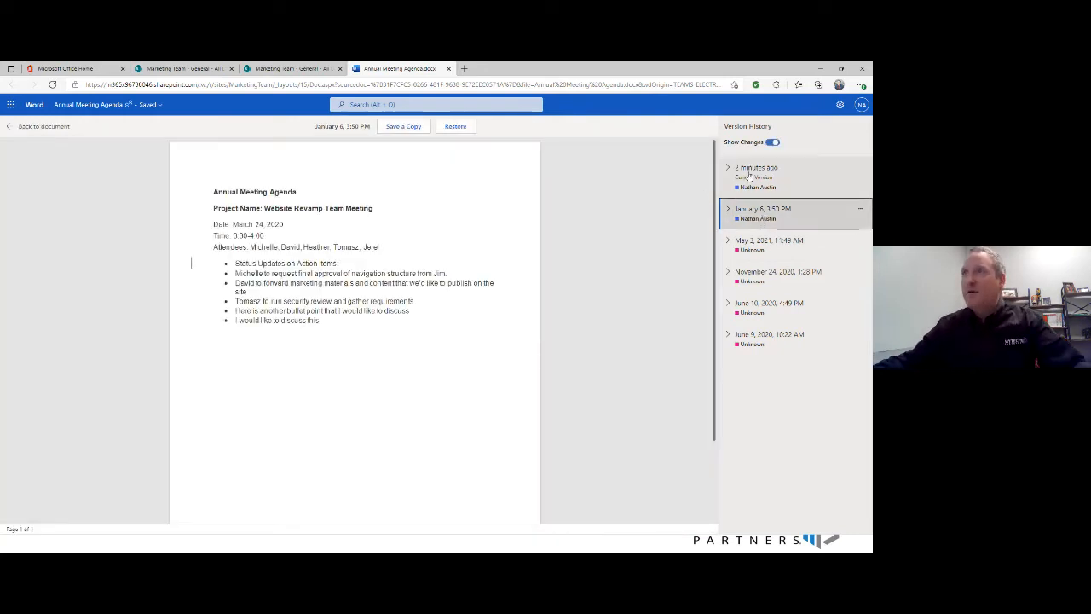
left_click(748, 176)
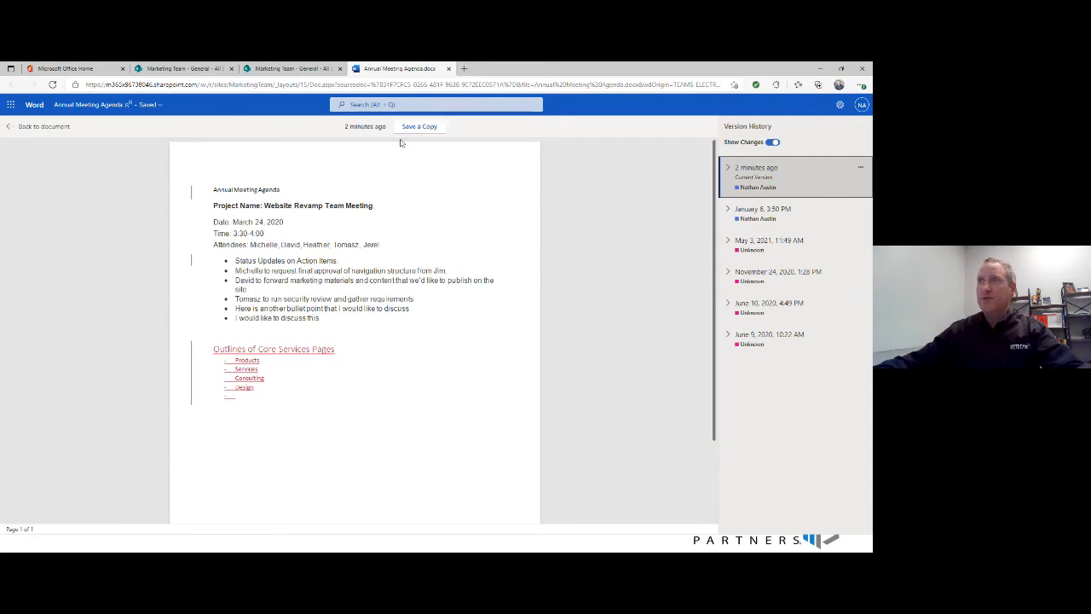
left_click(783, 212)
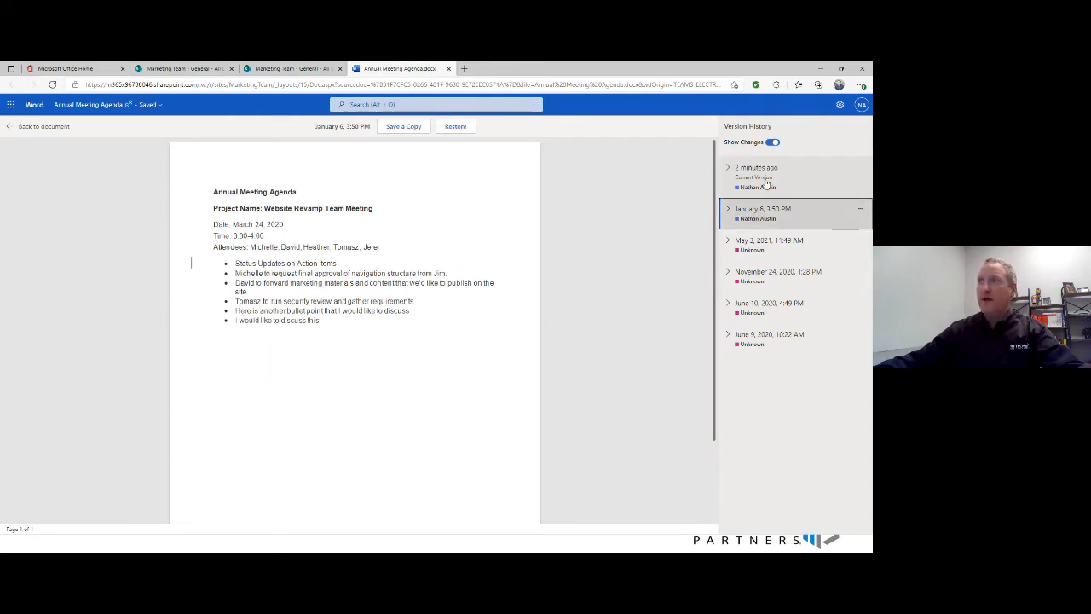
left_click(767, 185)
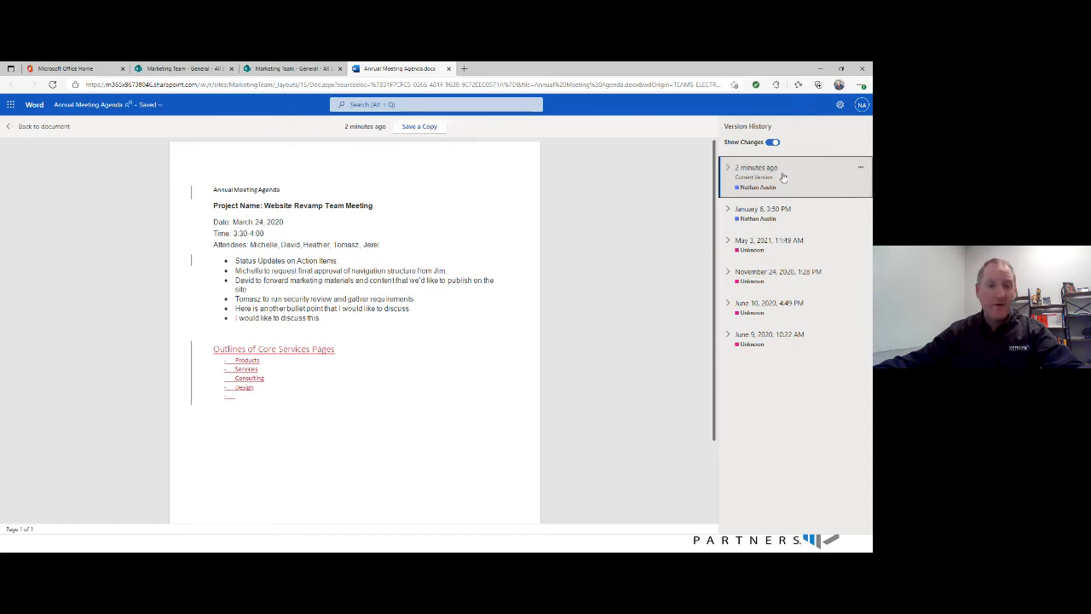
- View the November 24, 2020, 1:28 PM version and show its additional actions, then close them
left_click(787, 283)
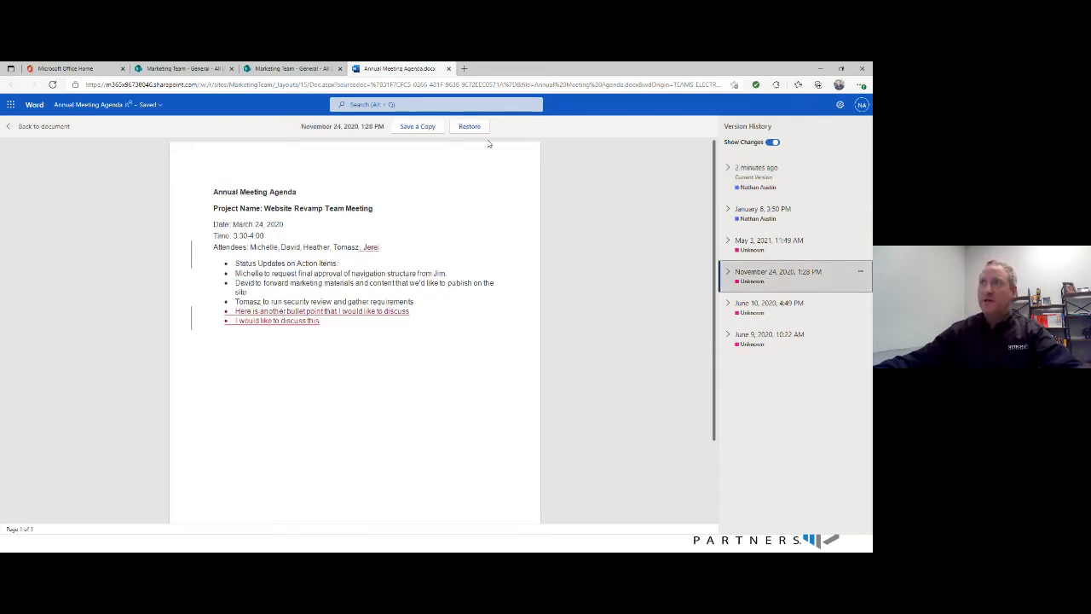
left_click(859, 273)
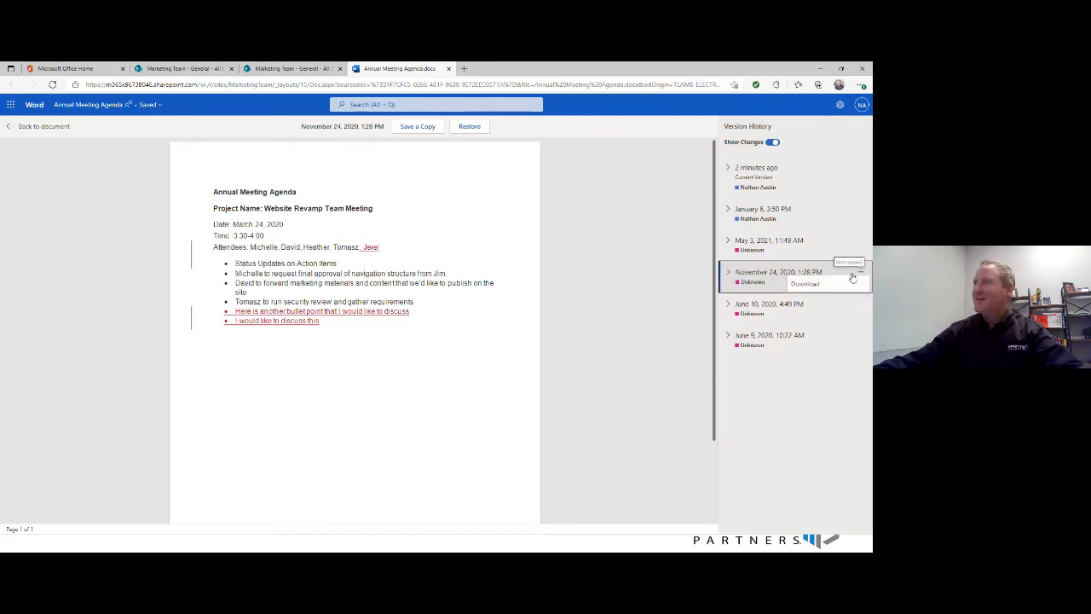
left_click(744, 278)
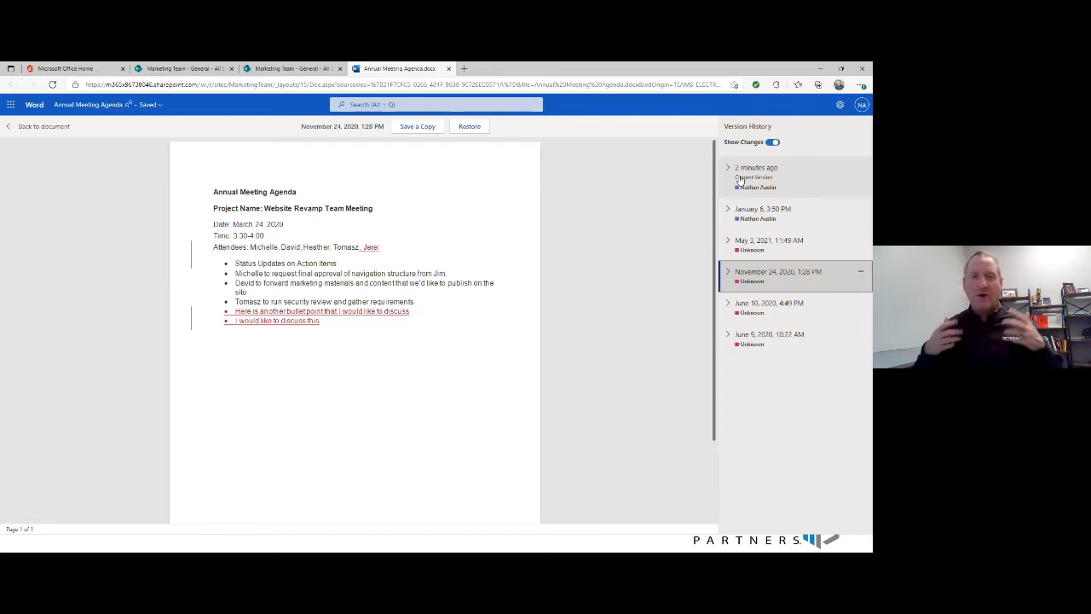
- Try to restore the January 6, 3:50 PM version, dismiss the editing notice and return to the document
left_click(767, 219)
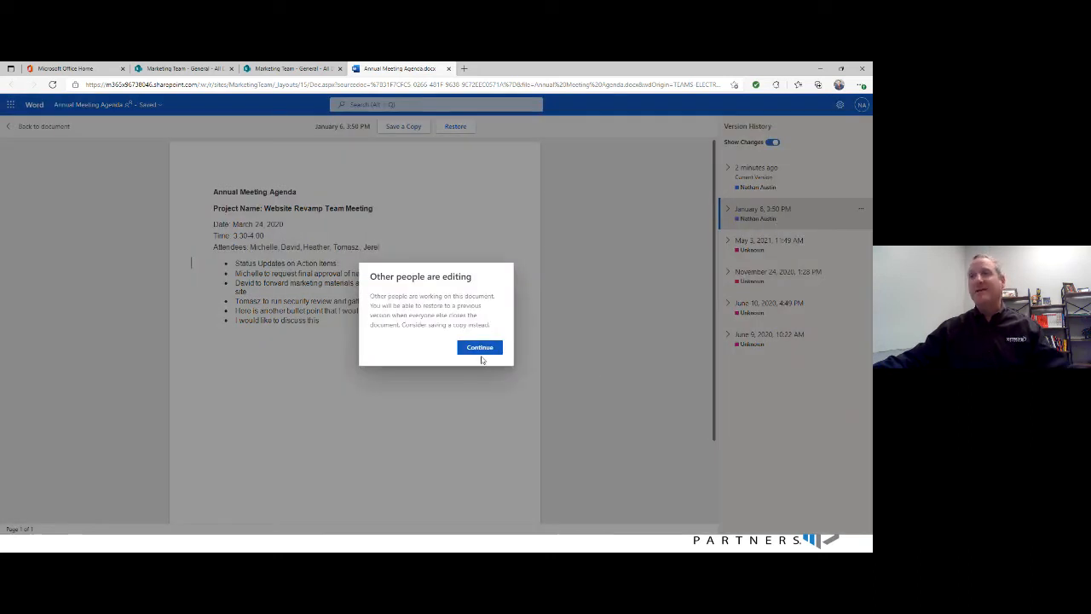
left_click(479, 349)
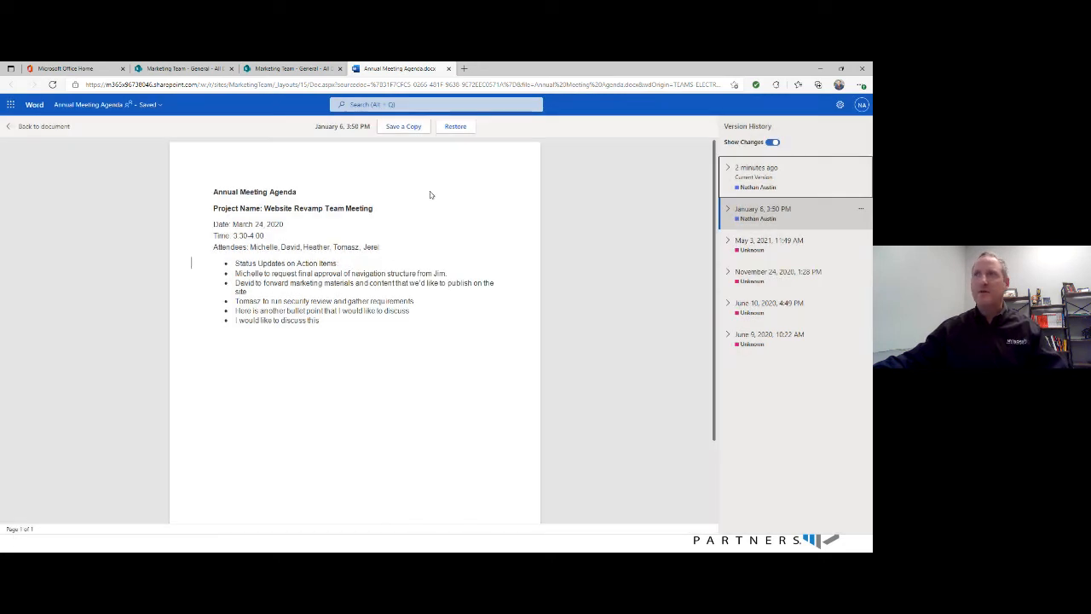
left_click(9, 126)
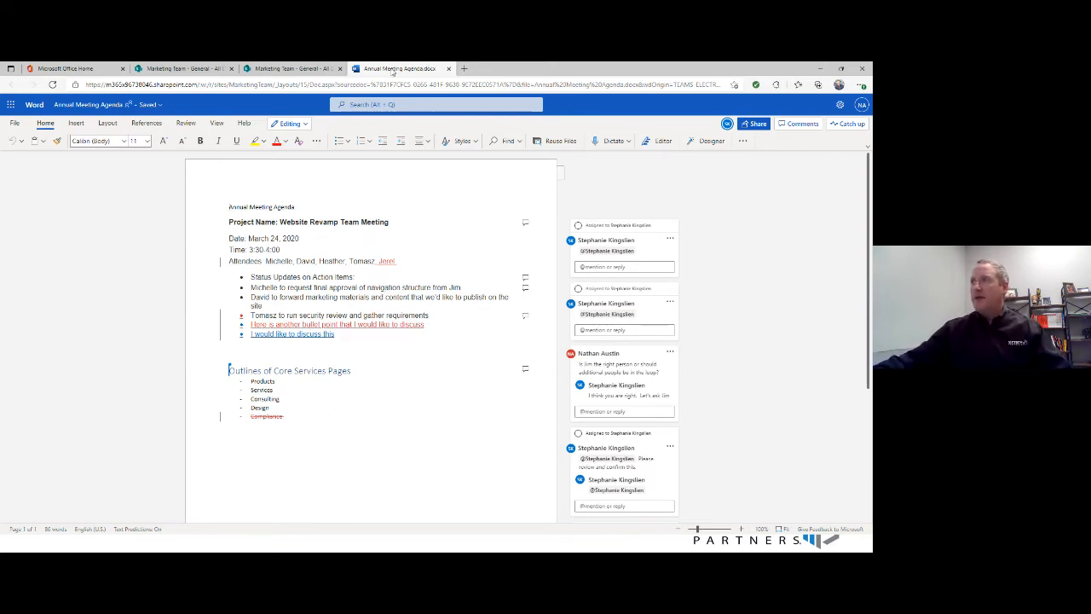
- Close Annual Meeting Agenda.docx, reopen it from the SharePoint General folder and open its version history from the file information
left_click(447, 68)
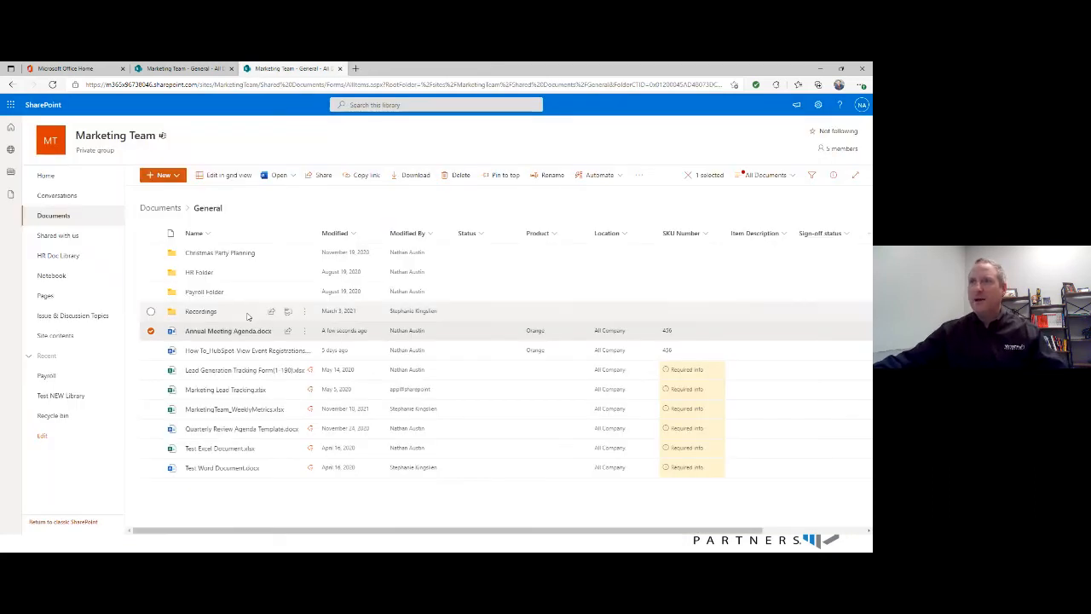
left_click(227, 332)
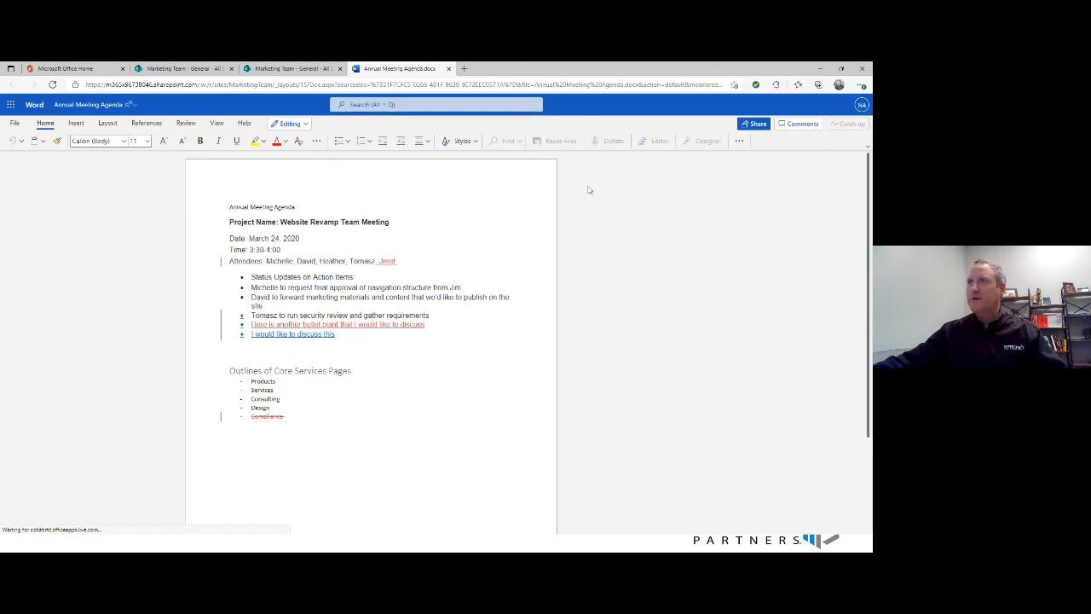
left_click(17, 124)
left_click(31, 192)
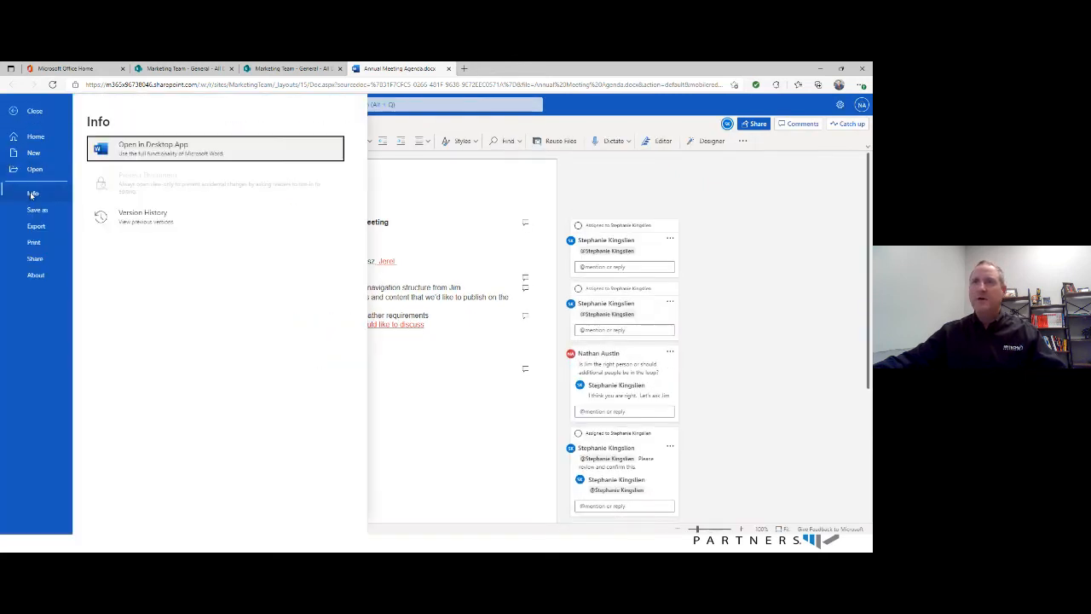
left_click(128, 220)
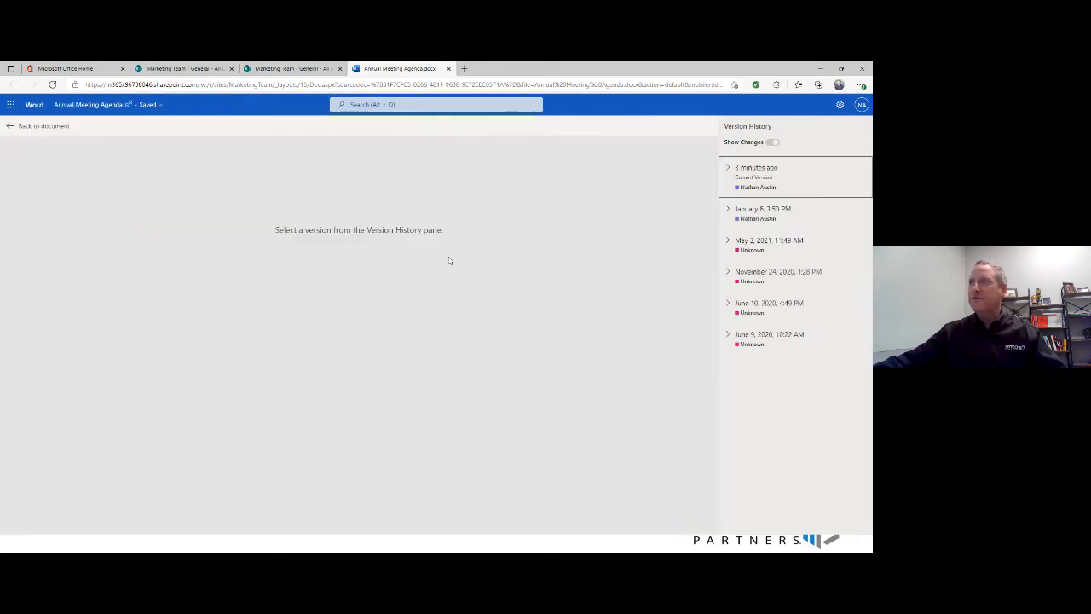
- Try again to restore the January 6, 3:50 PM version and go back to the document
left_click(761, 215)
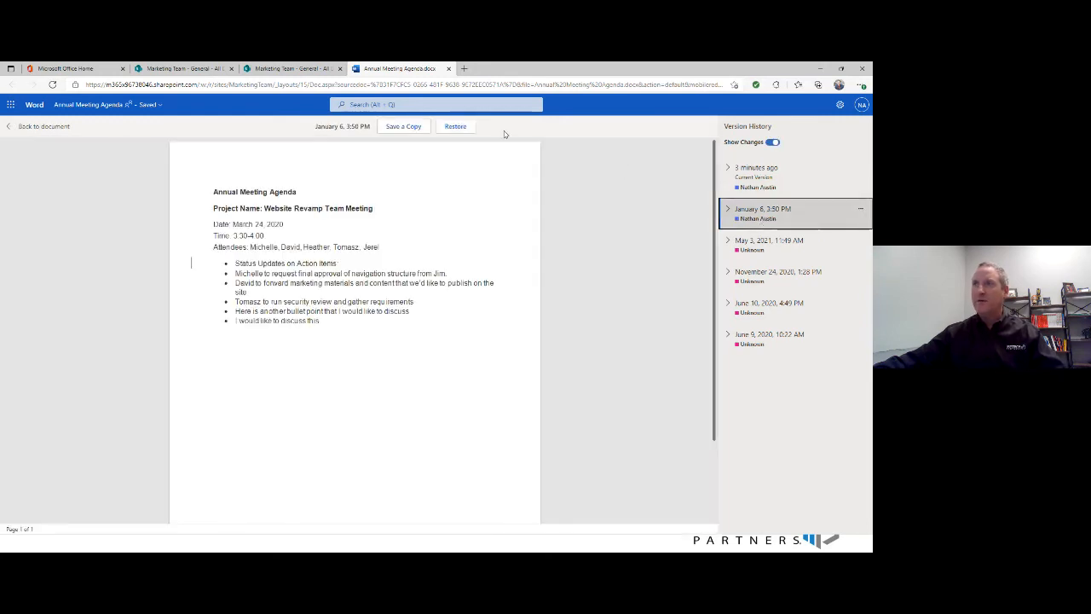
left_click(455, 126)
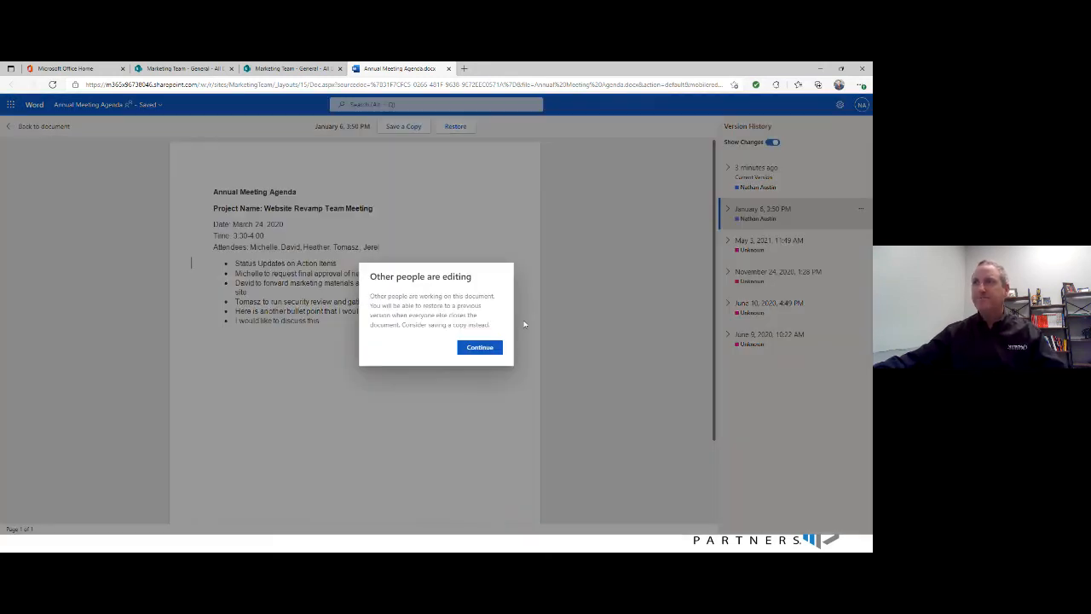
left_click(483, 348)
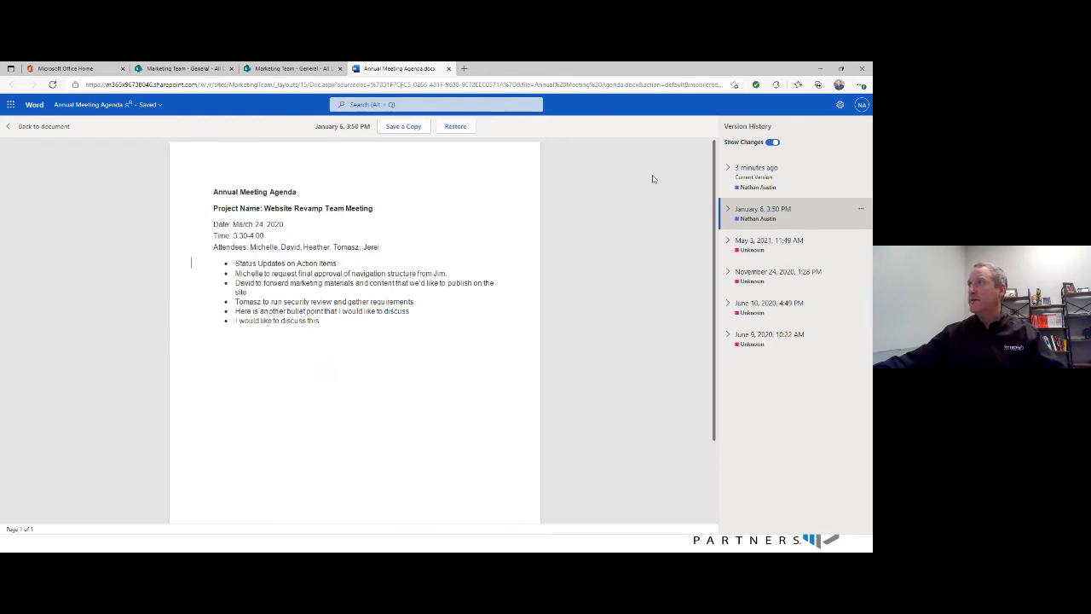
left_click(12, 126)
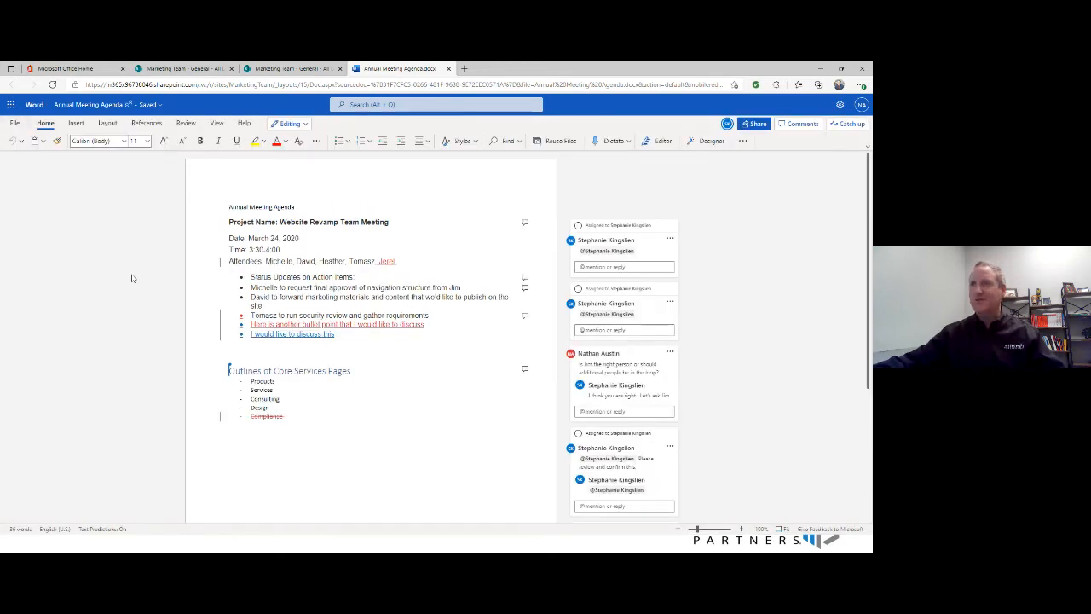
- Close the Word document, open the file's version history in SharePoint and show the actions available for version 8.0
mouse_move(337, 356)
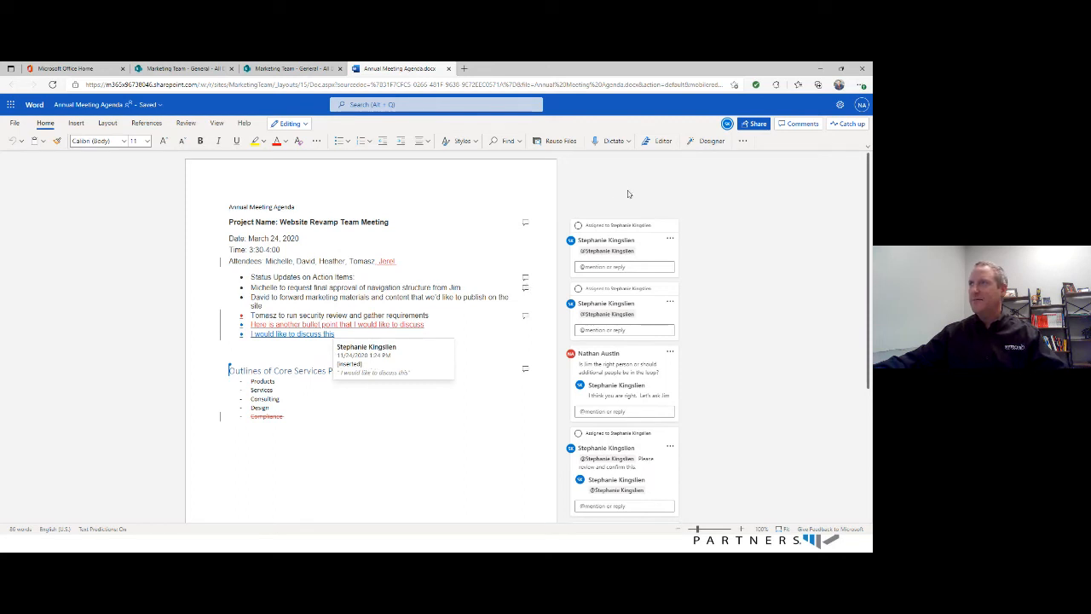
left_click(449, 69)
left_click(304, 331)
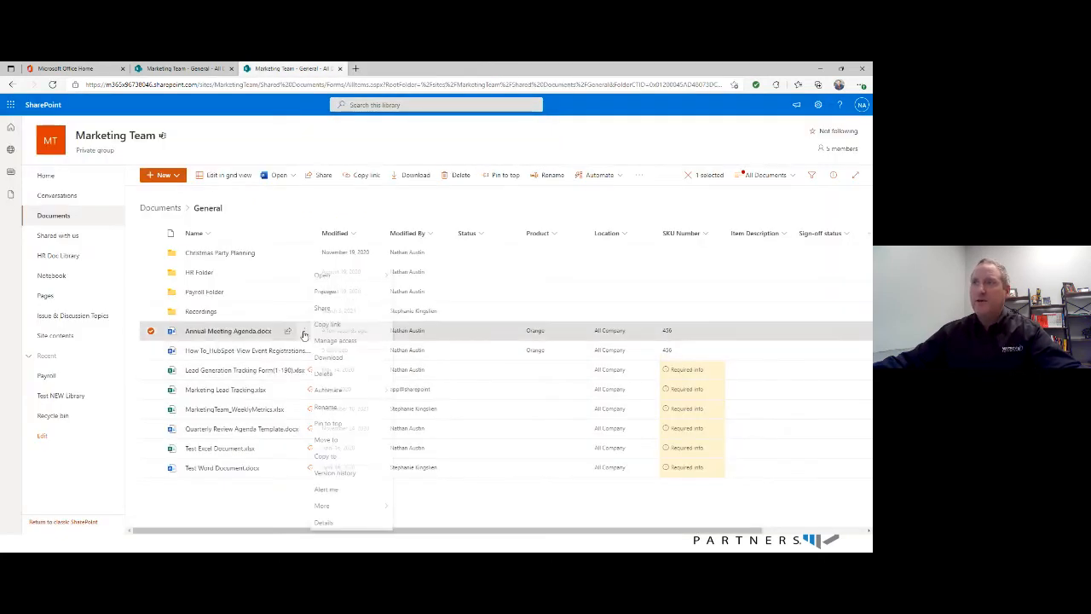
left_click(334, 473)
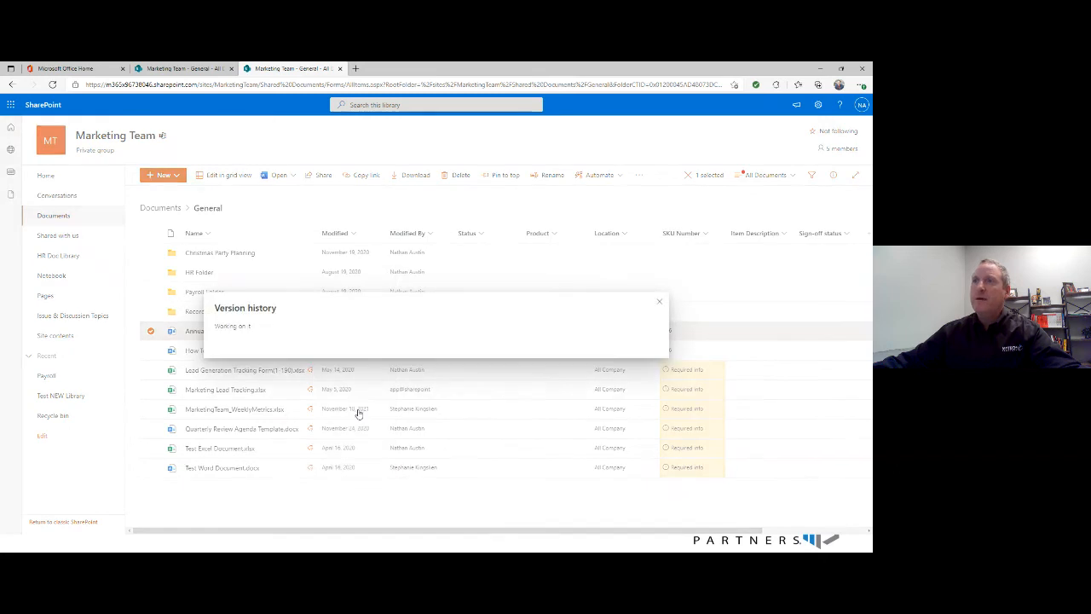
mouse_move(267, 282)
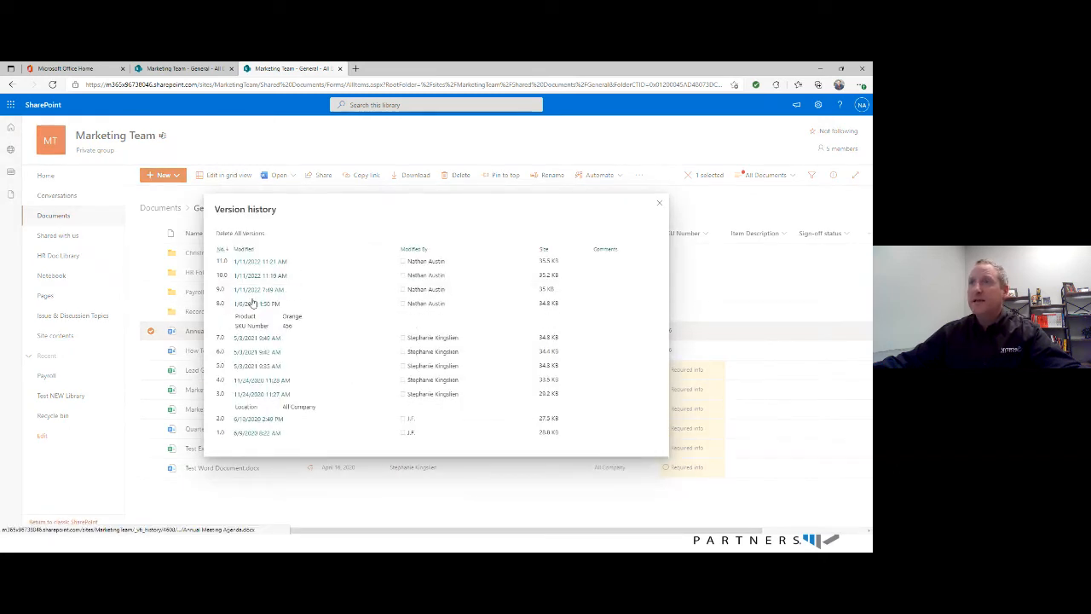
mouse_move(256, 304)
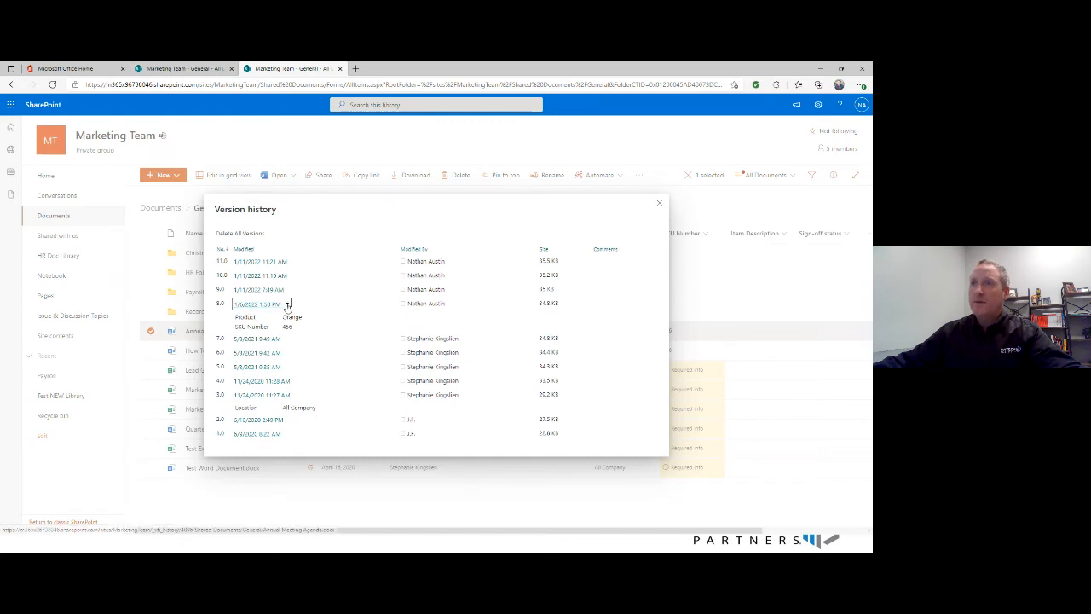
left_click(286, 305)
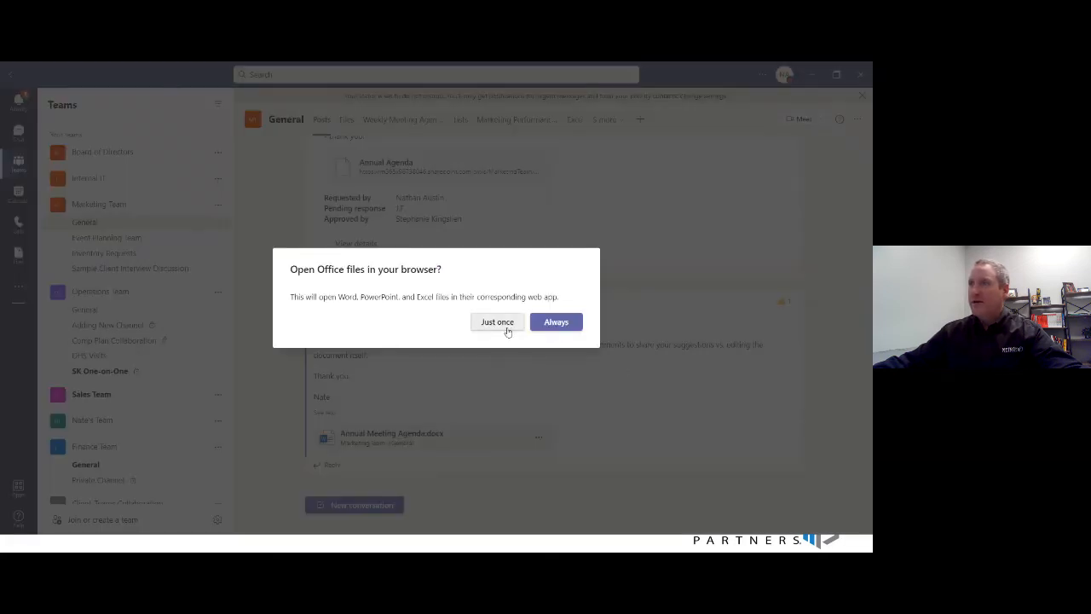
- In Teams, choose to open the post's file in the browser just once, and start a reply to the feedback post mentioning the colleague
left_click(497, 323)
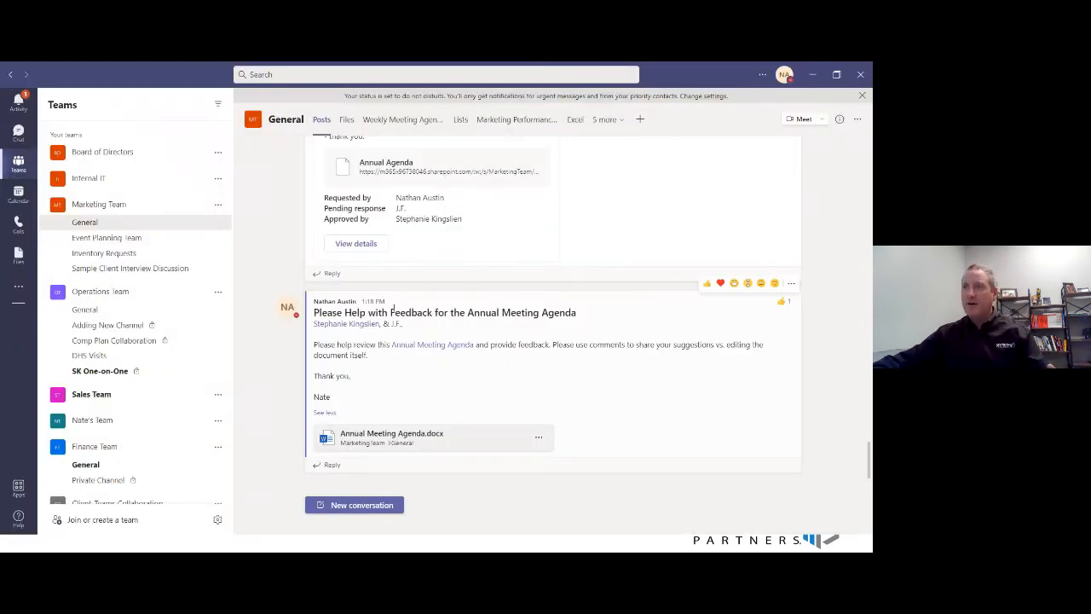
left_click(361, 465)
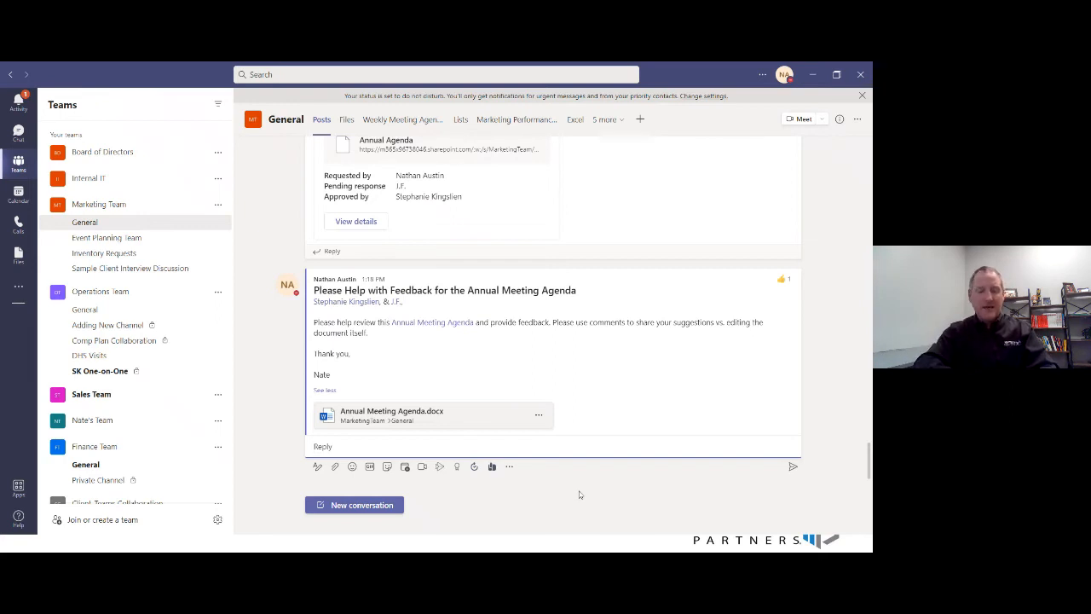
type("@S")
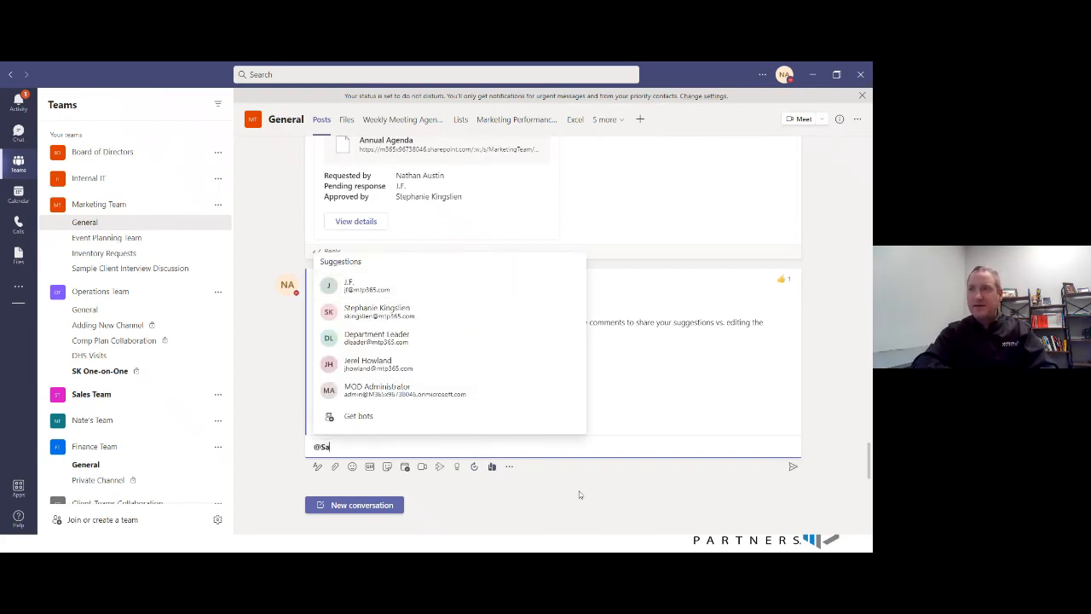
type("k")
key("Return")
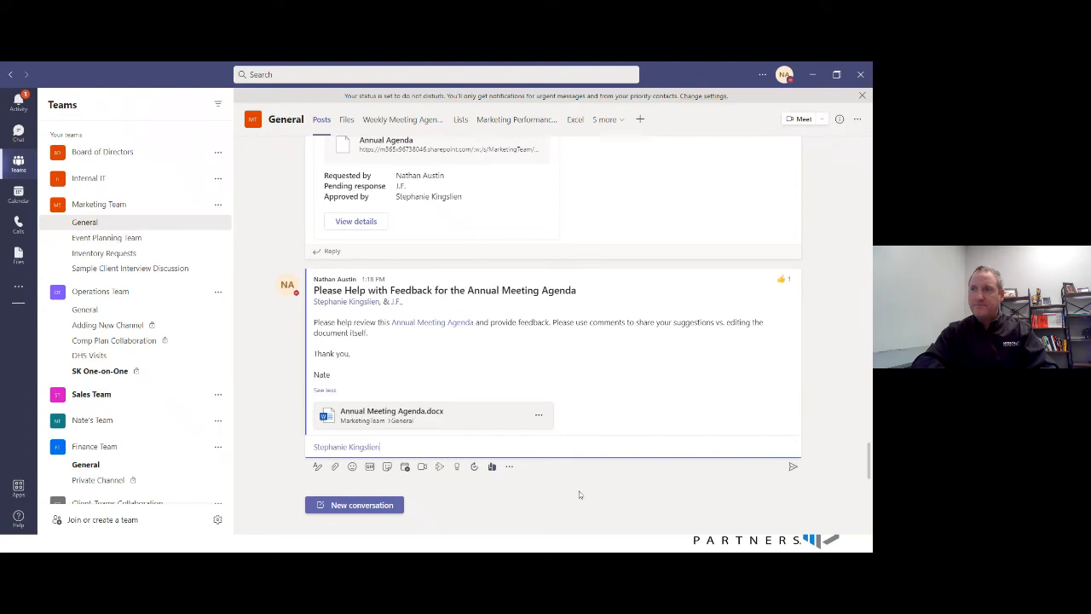
- Post "I was able to review your comments and made some suggestions, could you take another look?" and like the colleague's answer
type("I was ab")
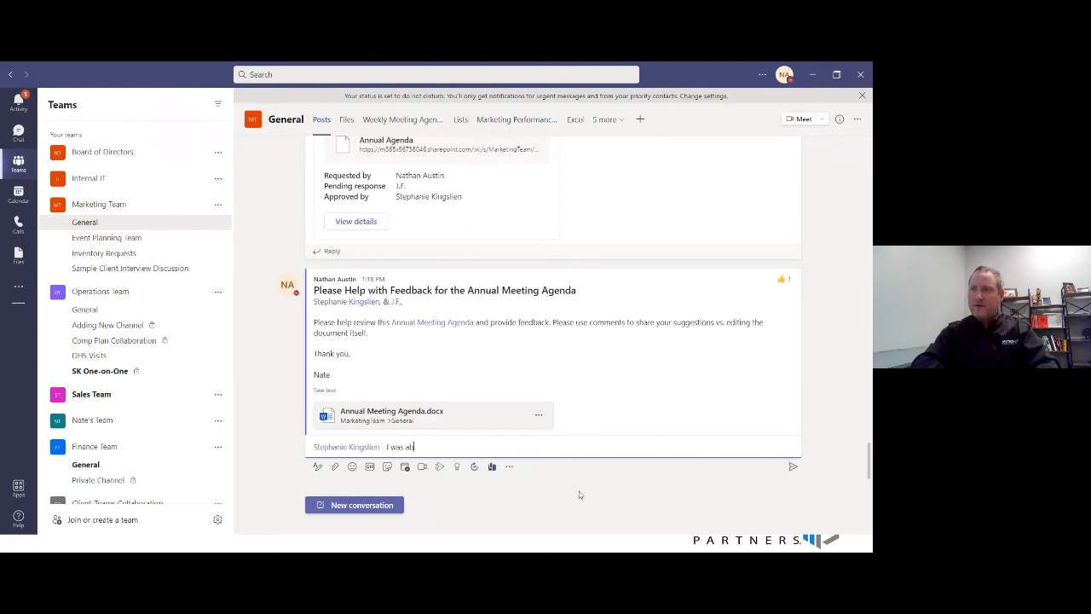
type("le to review")
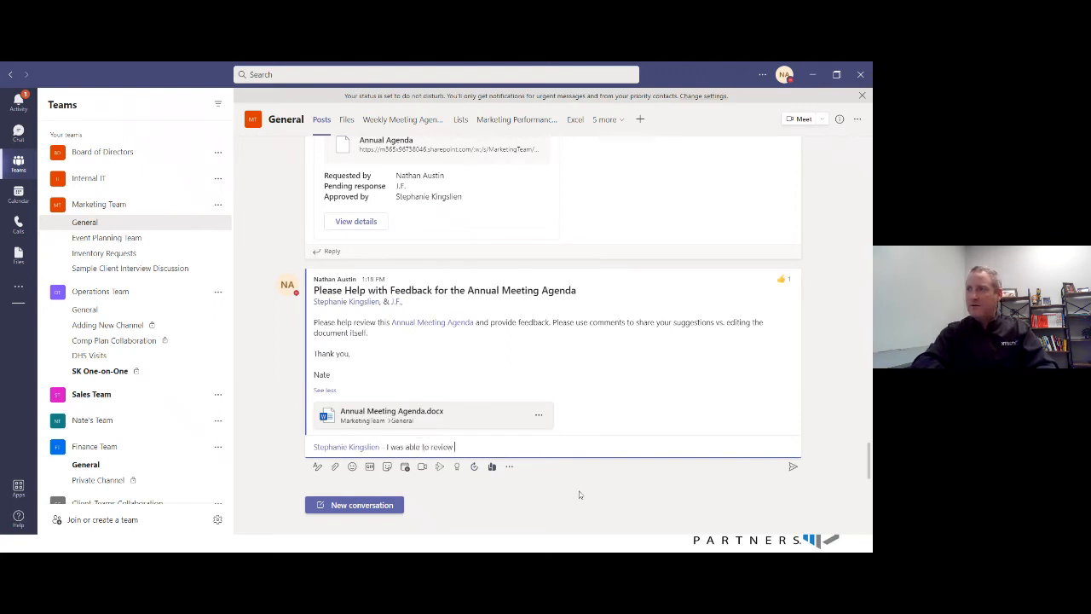
type(" your comments and")
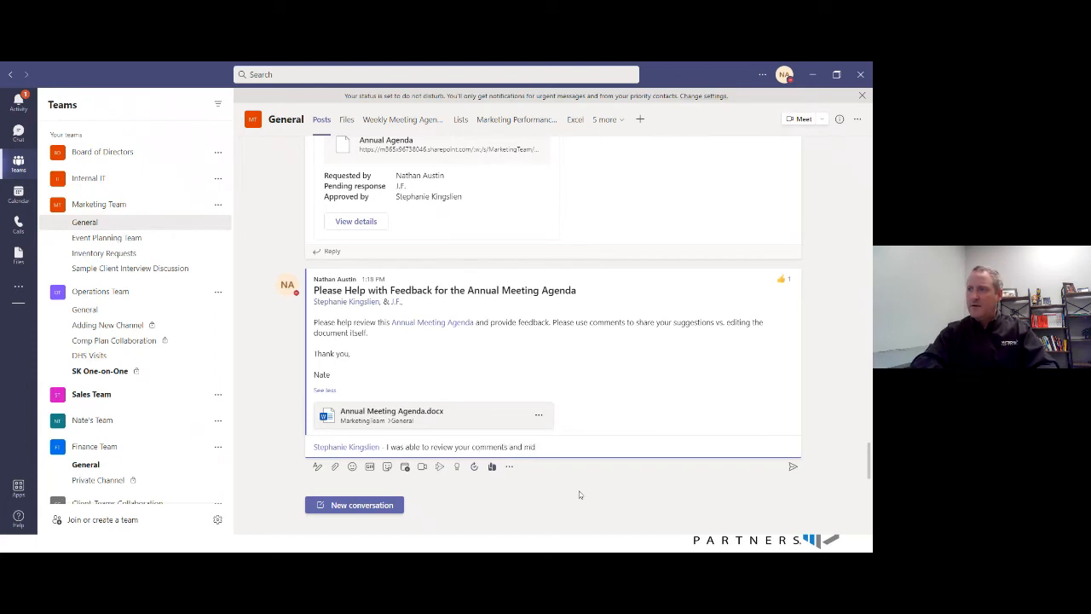
type(" made some sugges")
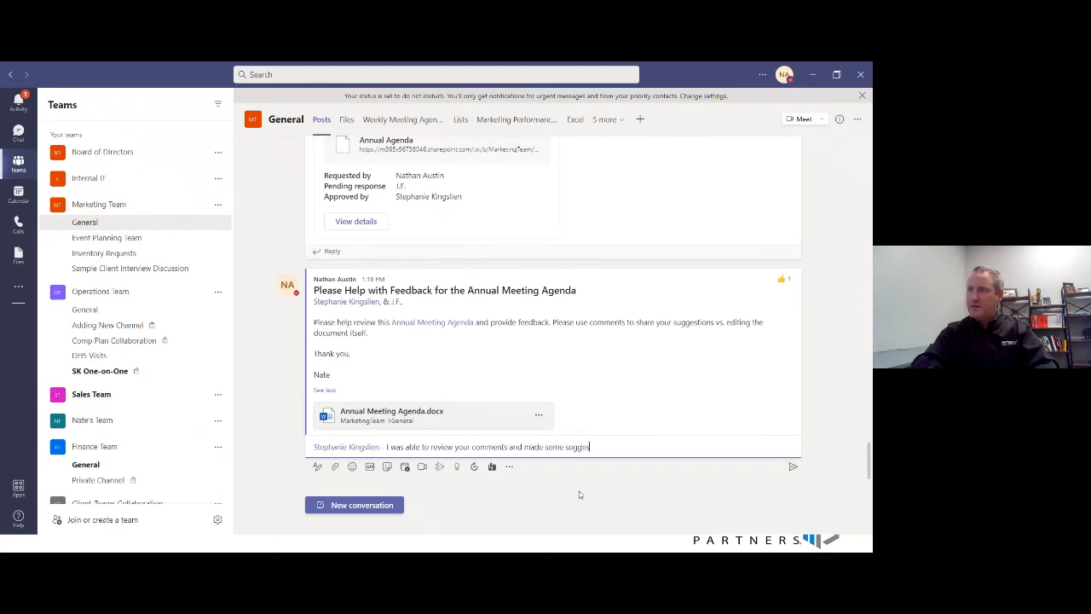
type("tions, could")
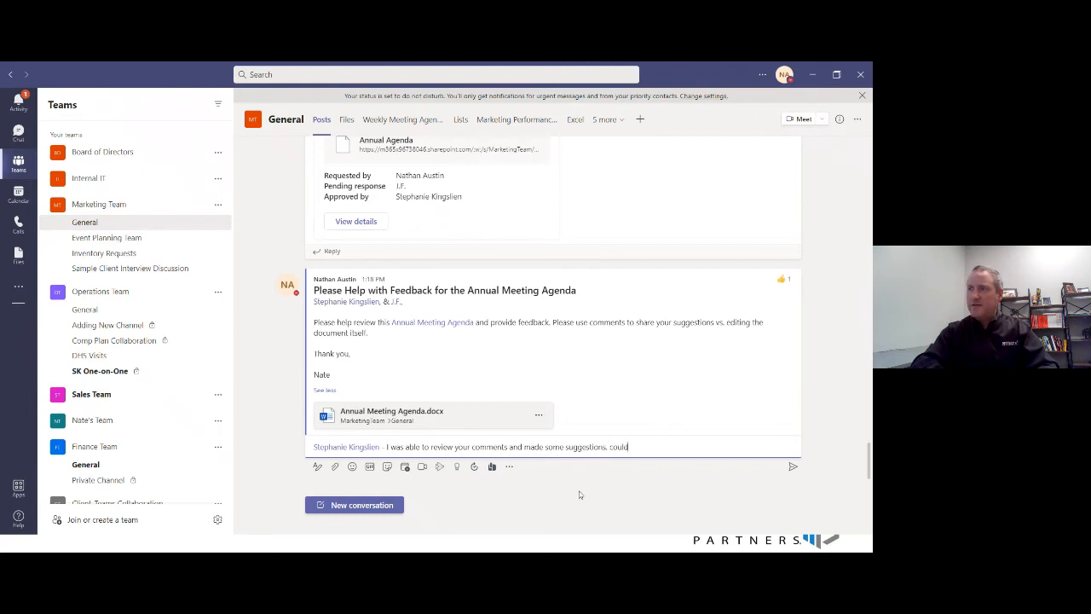
type(" you take another look?")
key("Return")
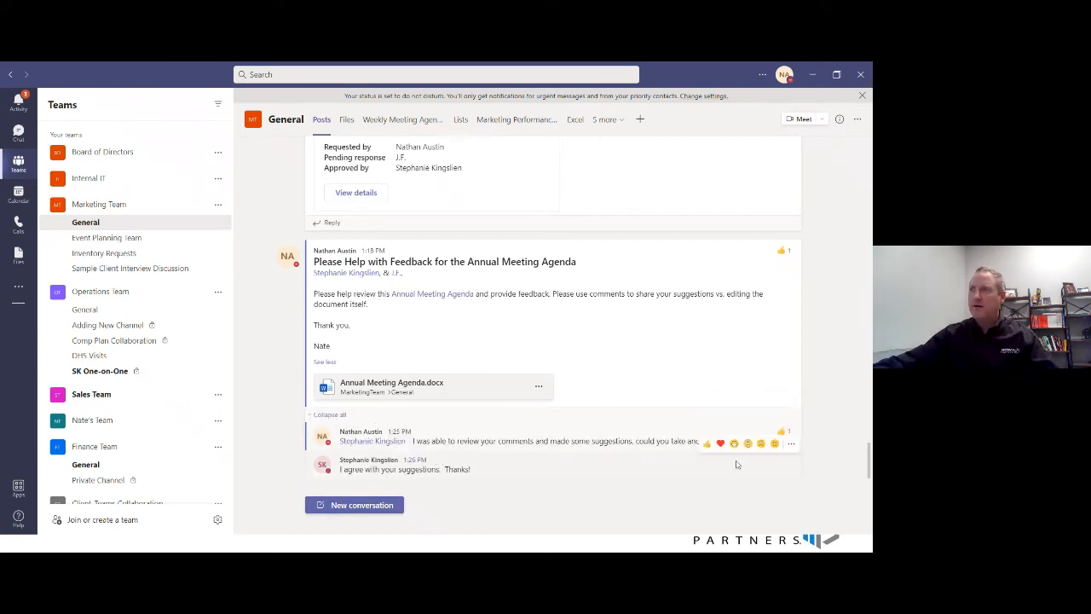
left_click(707, 443)
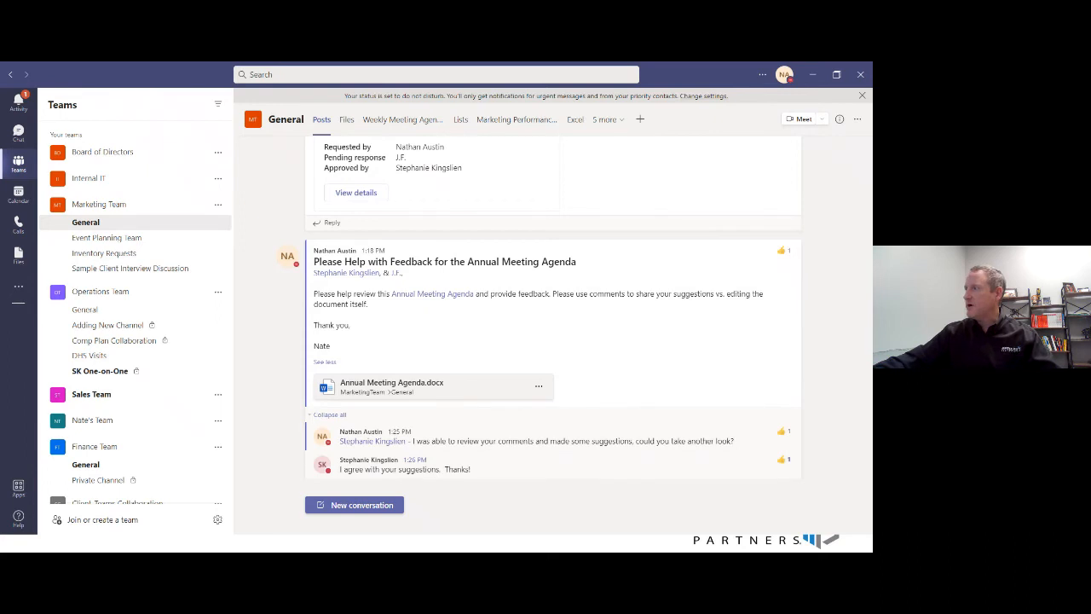
- Switch to the PowerPoint slideshow and advance to the slide "5 Summary Tips for Document Collaboration"
left_click(287, 548)
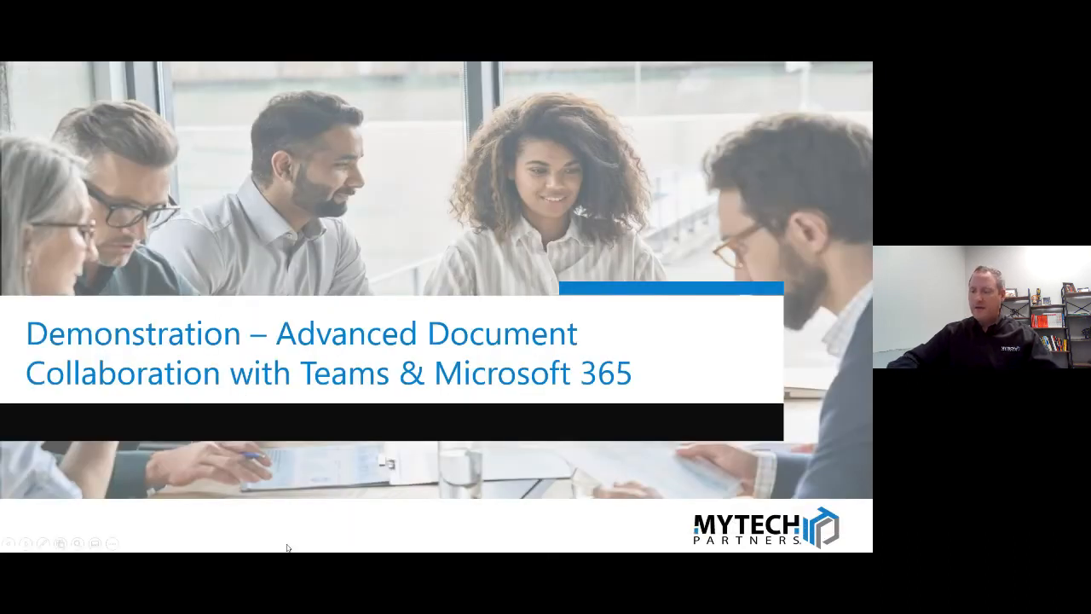
left_click(287, 548)
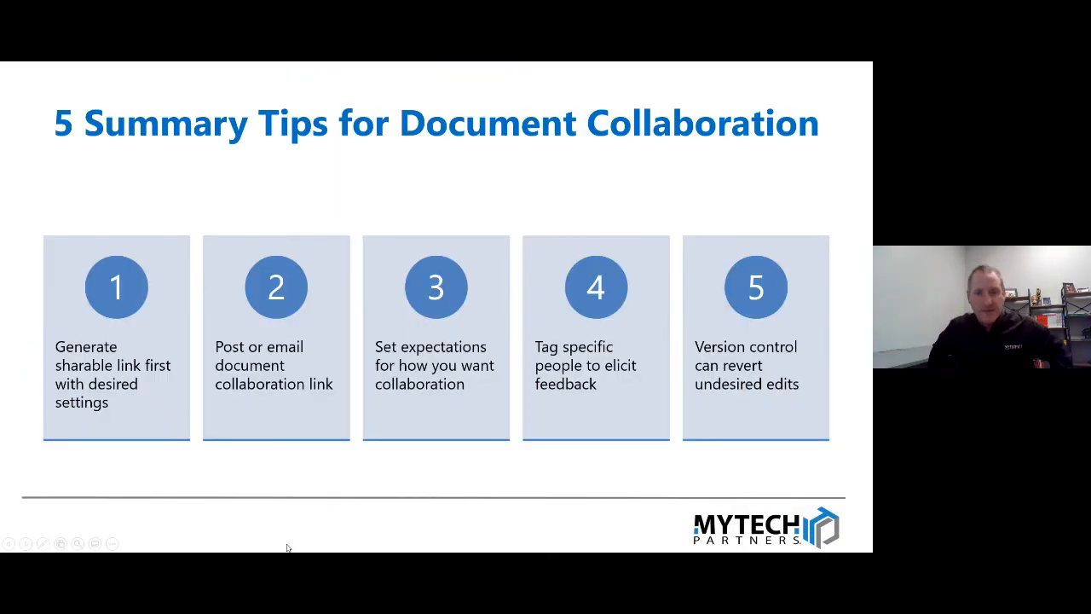